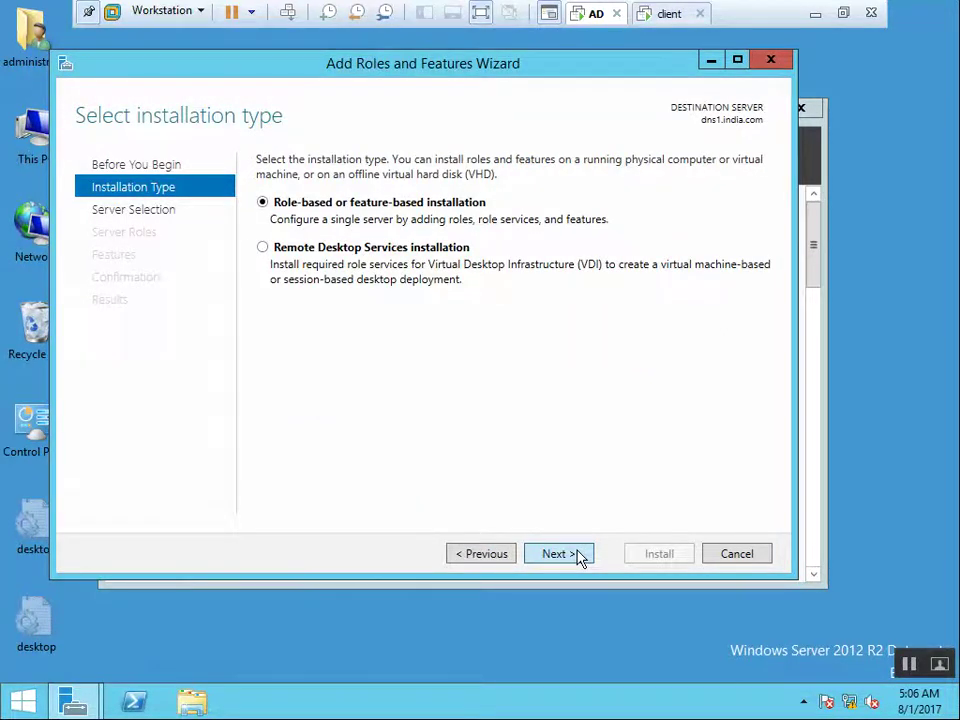
Keep role-based installation on the local server and expand File and Storage Services > File and iSCSI Services
{"action": "left_click", "coordinate": [581, 554]}
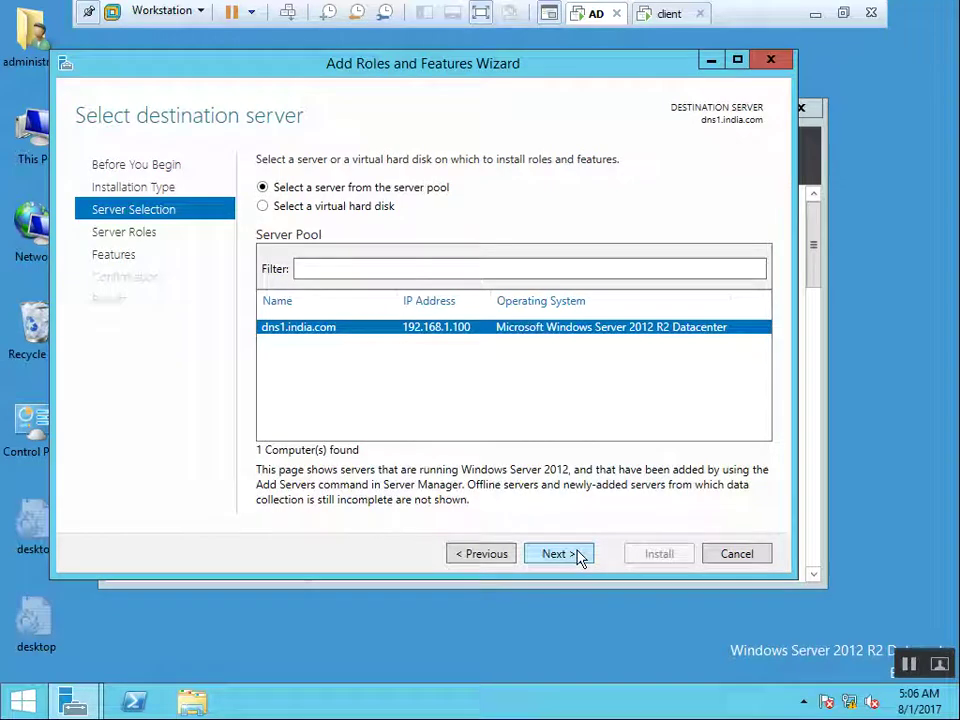
{"action": "left_click", "coordinate": [579, 554]}
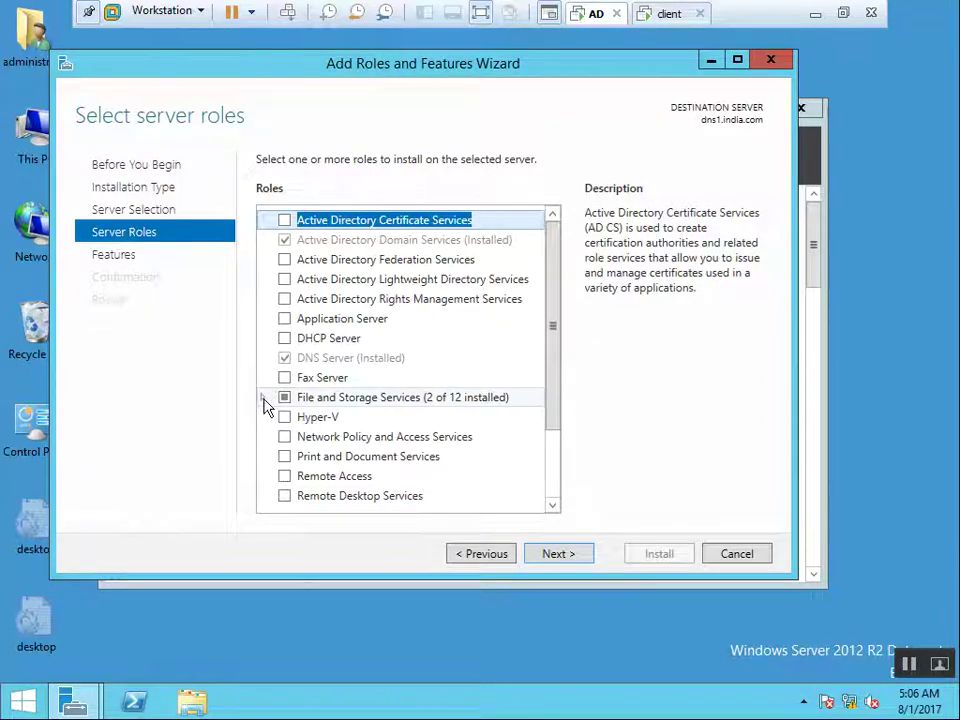
{"action": "left_click", "coordinate": [263, 398]}
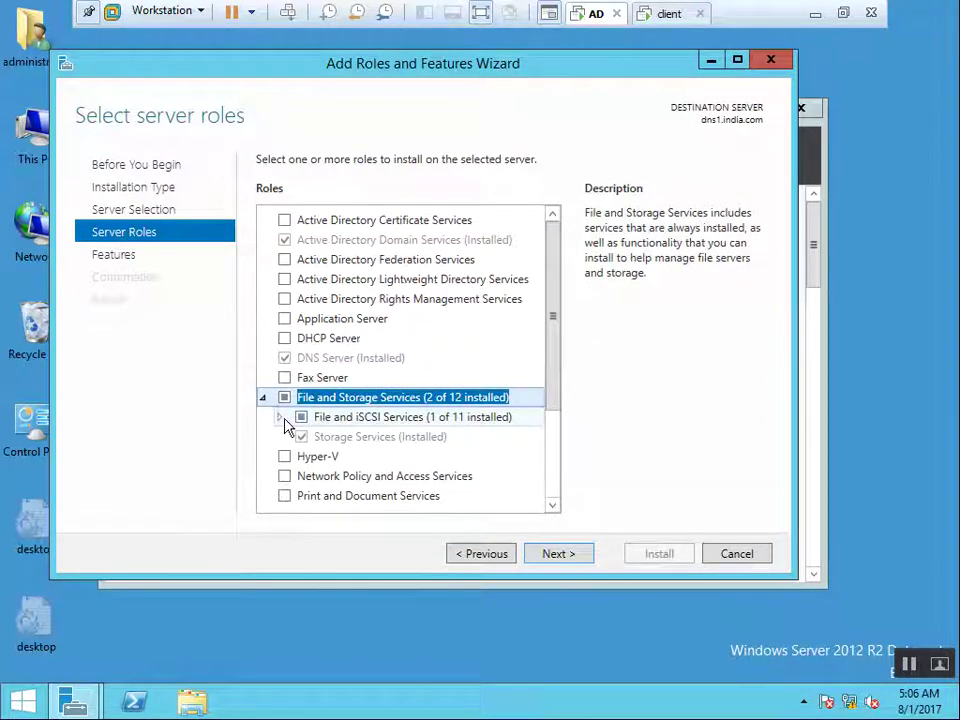
{"action": "left_click", "coordinate": [281, 418]}
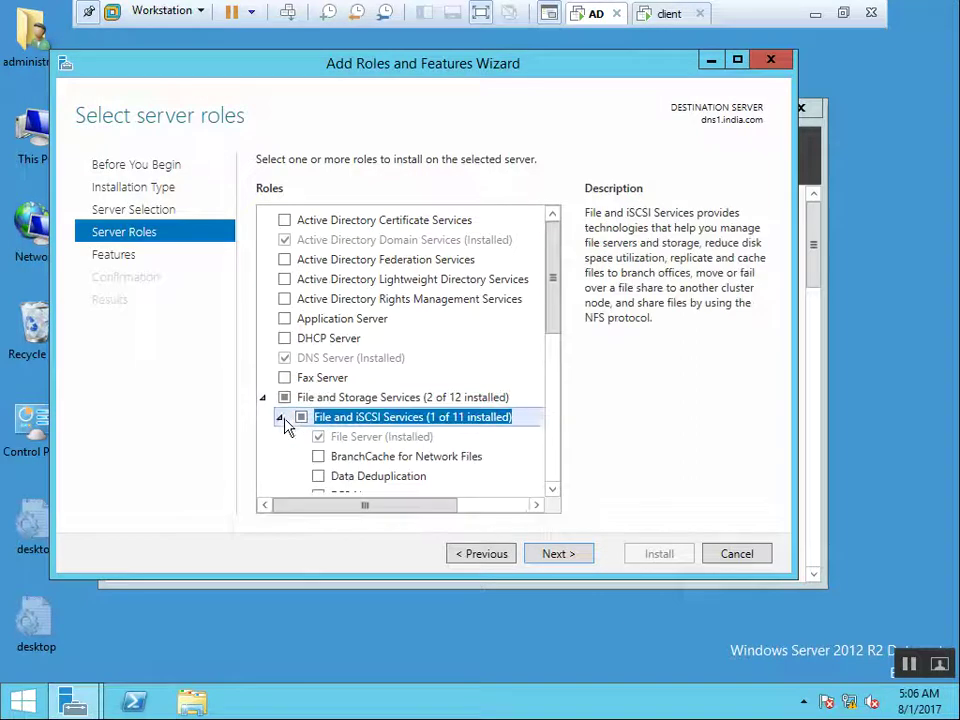
{"action": "left_click", "coordinate": [552, 490]}
{"action": "left_click", "coordinate": [552, 490]}
{"action": "left_click", "coordinate": [552, 490]}
{"action": "left_click", "coordinate": [552, 490]}
{"action": "left_click", "coordinate": [552, 490]}
{"action": "left_click", "coordinate": [552, 490]}
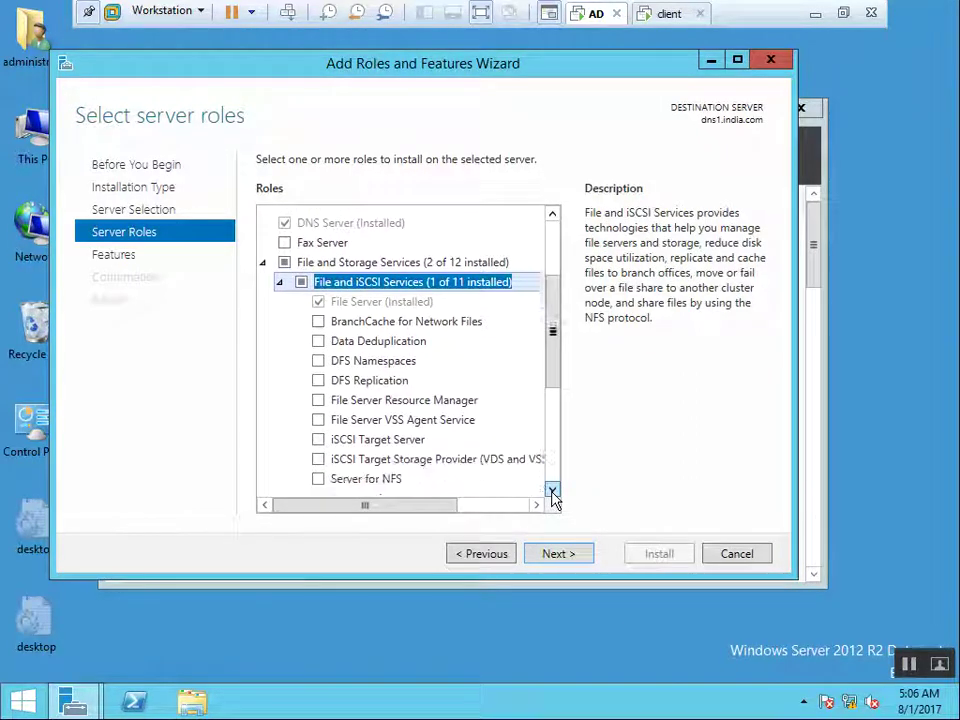
{"action": "left_click", "coordinate": [552, 490]}
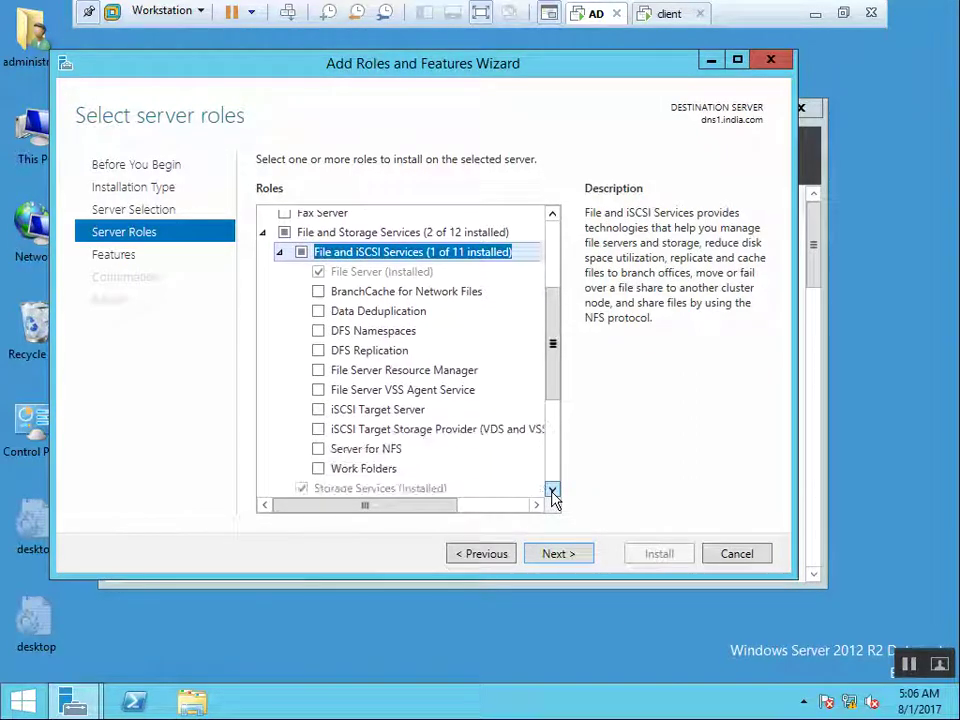
Select File Server Resource Manager with its management tools and start the installation
{"action": "left_click", "coordinate": [386, 383]}
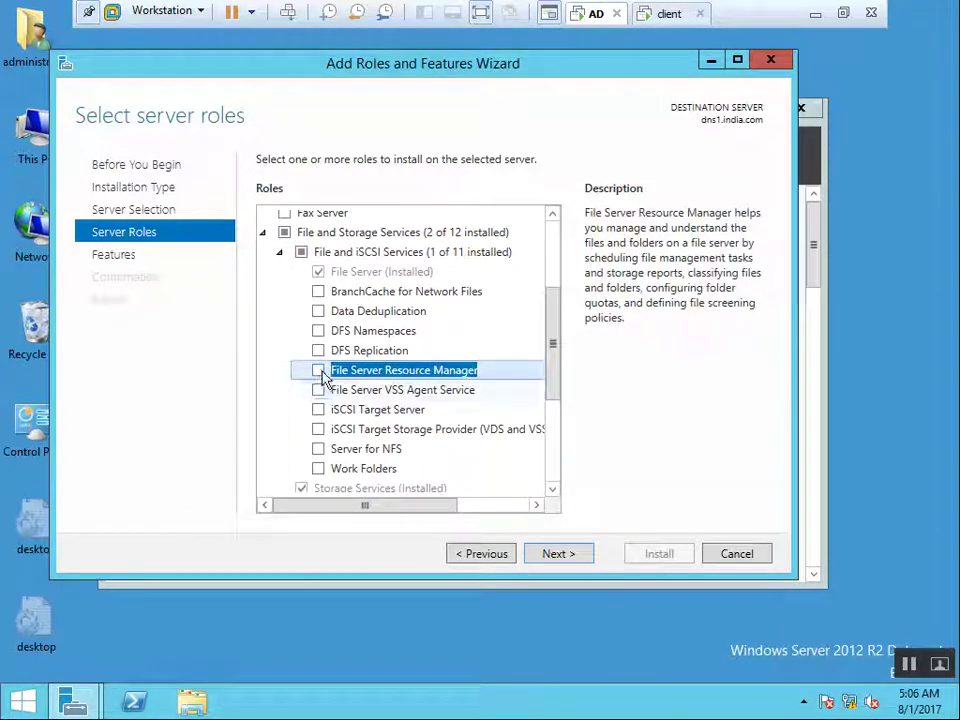
{"action": "left_click", "coordinate": [320, 372]}
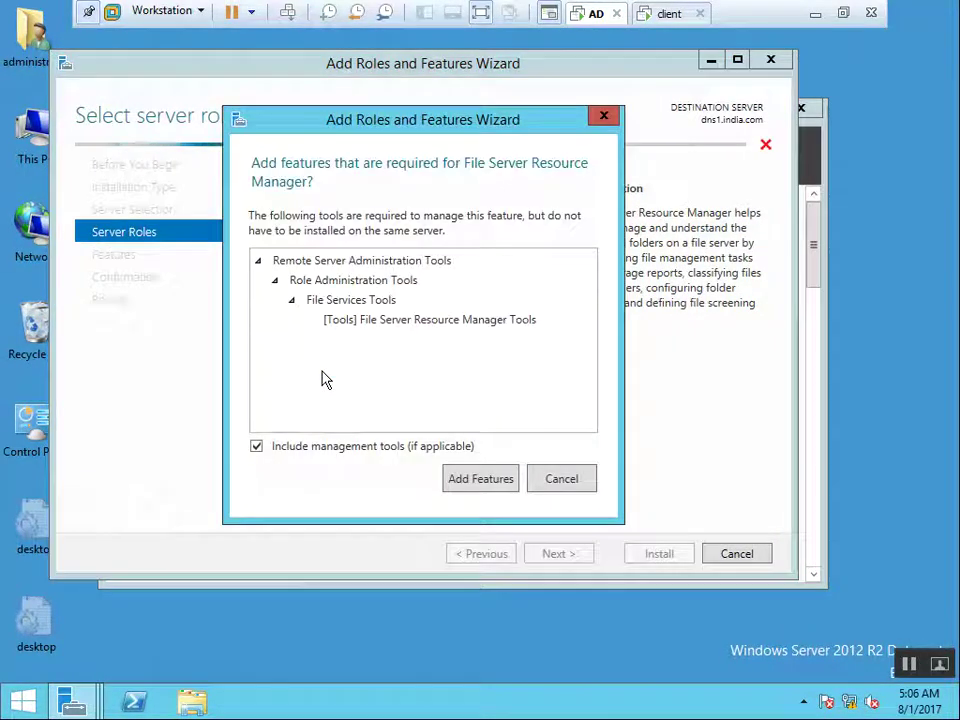
{"action": "left_click", "coordinate": [474, 479]}
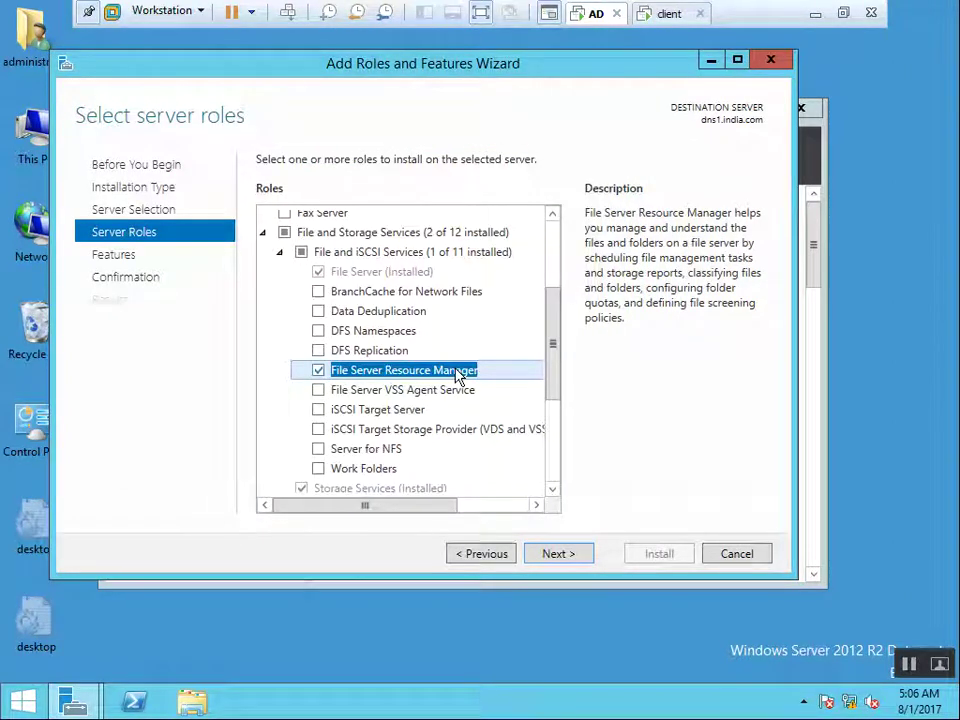
{"action": "left_click", "coordinate": [556, 554]}
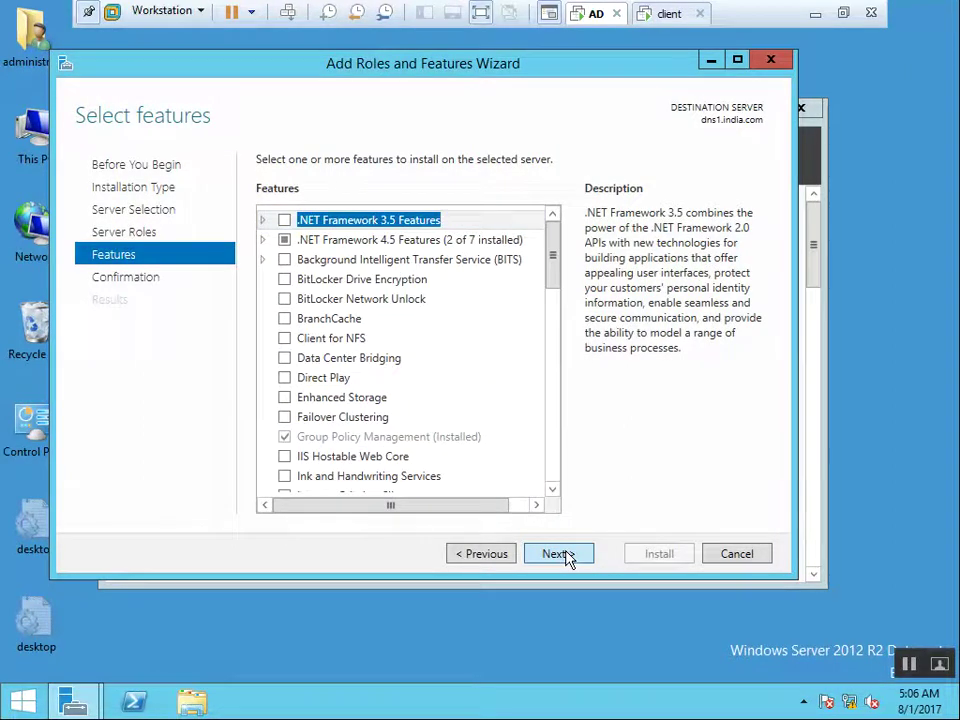
{"action": "left_click", "coordinate": [565, 556]}
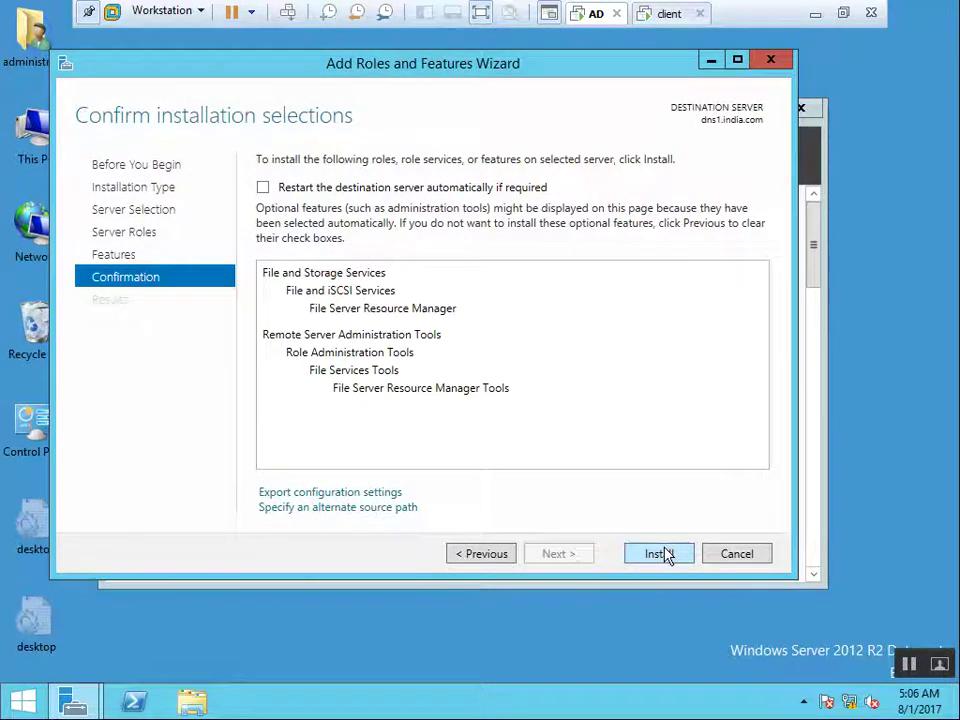
{"action": "left_click", "coordinate": [664, 555]}
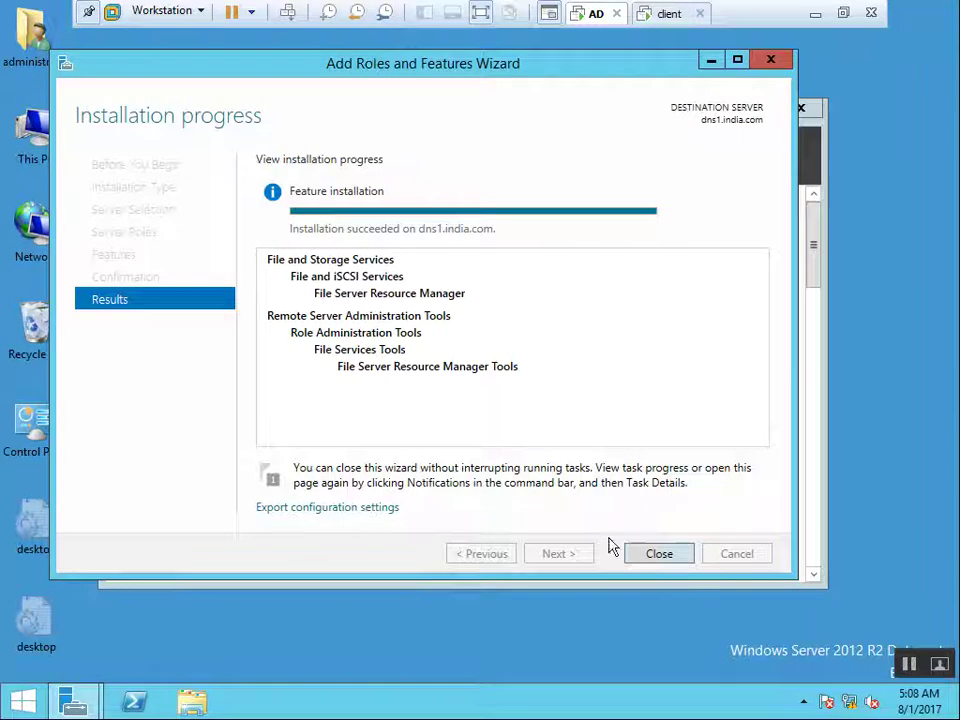
Close the wizard once the File Server Resource Manager installation succeeds
{"action": "left_click", "coordinate": [670, 556]}
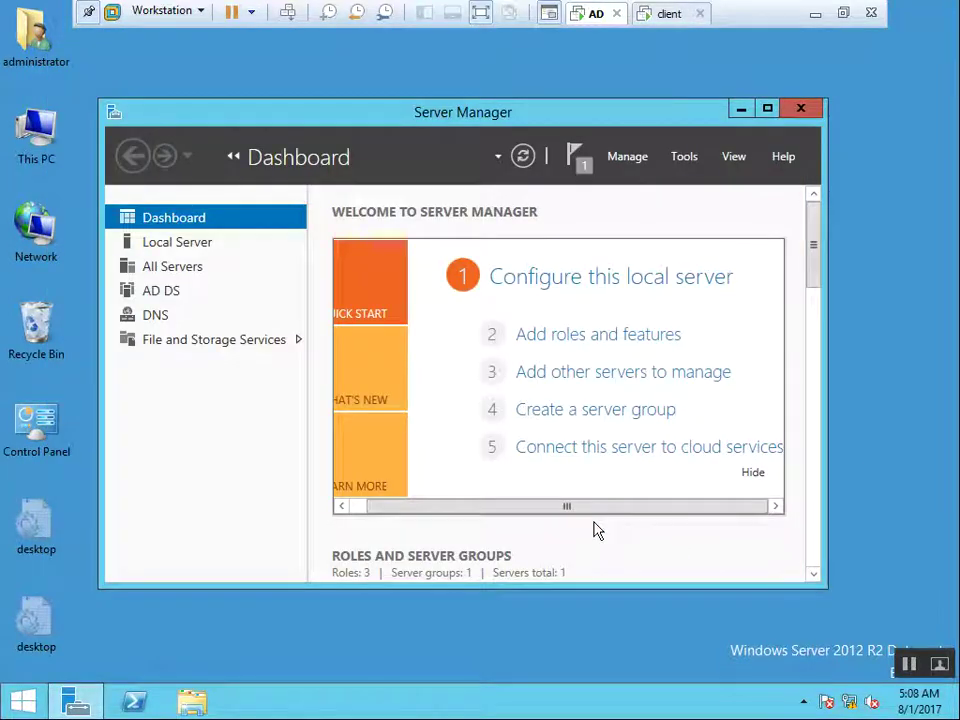
Launch File Server Resource Manager from Server Manager's Tools menu and minimize Server Manager
{"action": "left_click", "coordinate": [686, 158]}
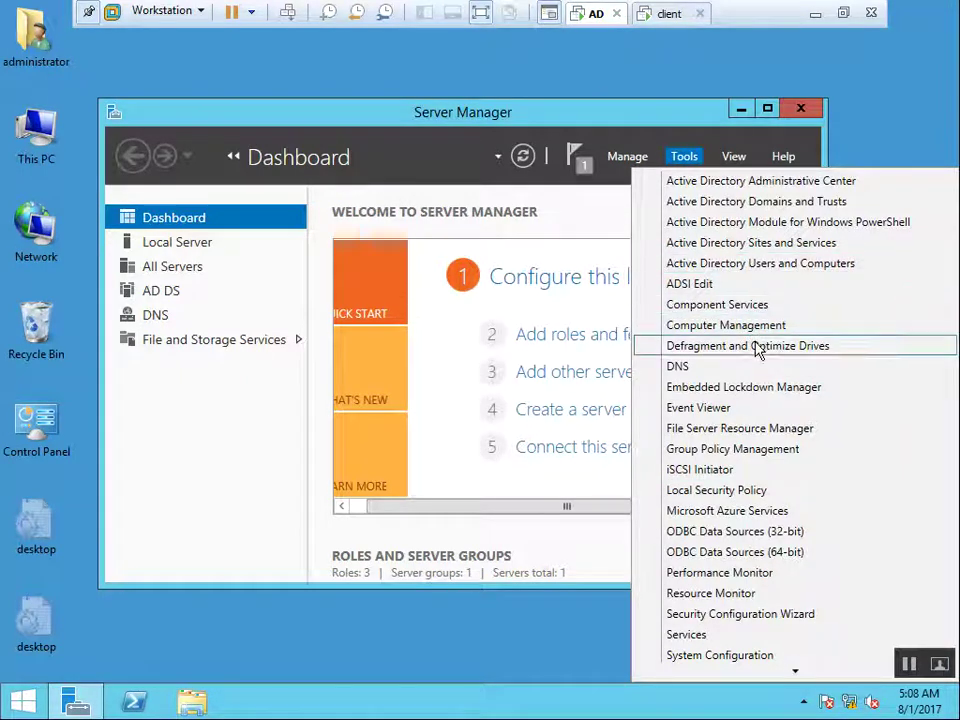
{"action": "left_click", "coordinate": [761, 436]}
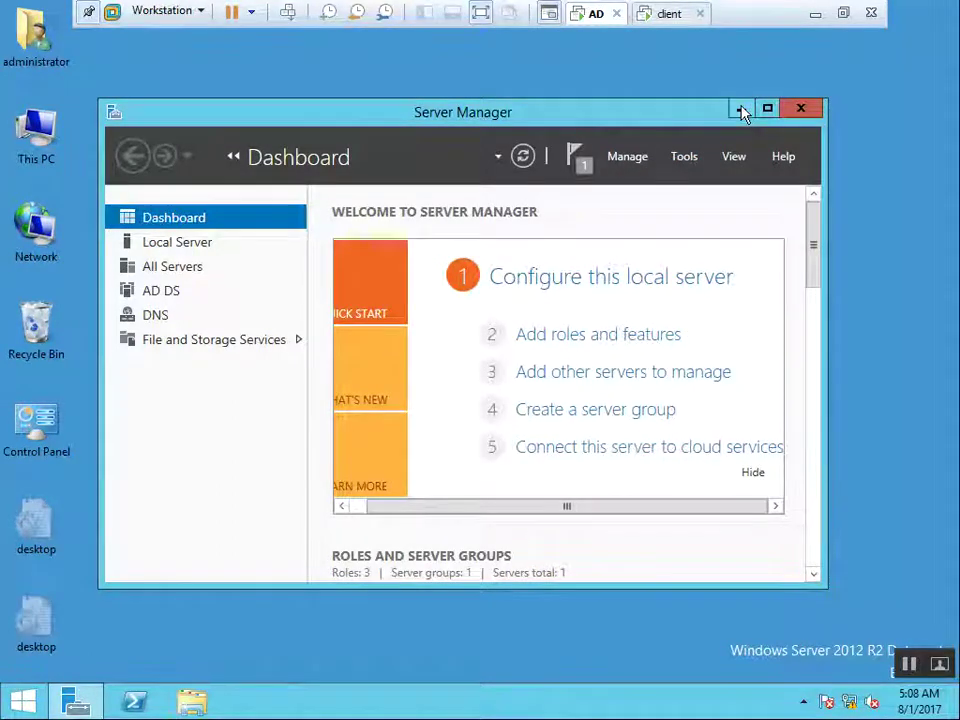
{"action": "left_click", "coordinate": [741, 108]}
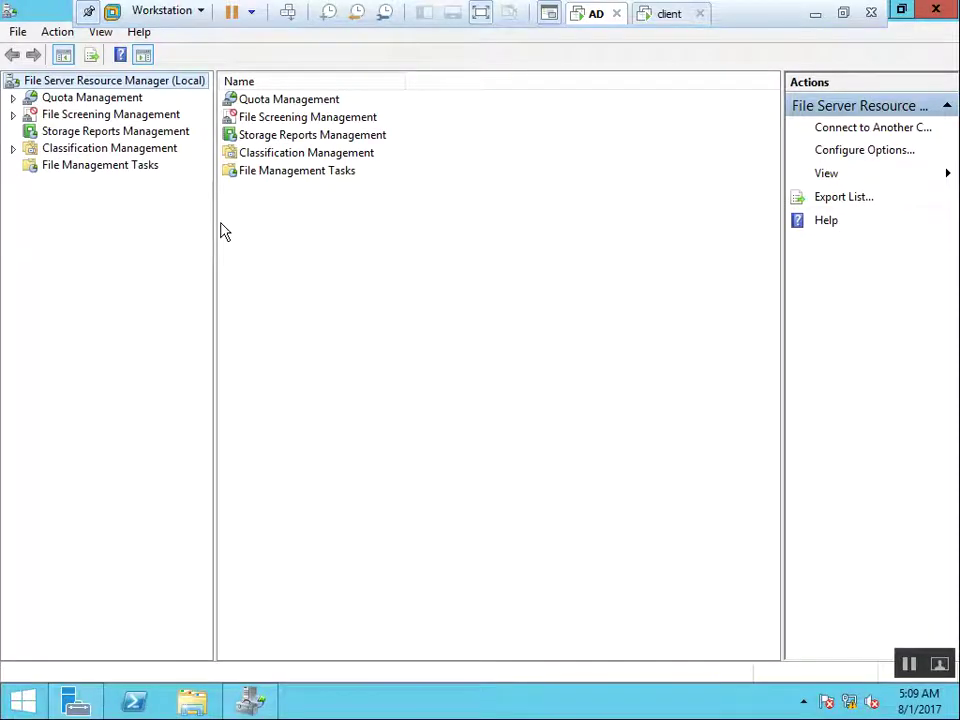
Expand Quota Management and File Screening Management, then select Quotas to show the empty list
{"action": "left_click", "coordinate": [78, 100]}
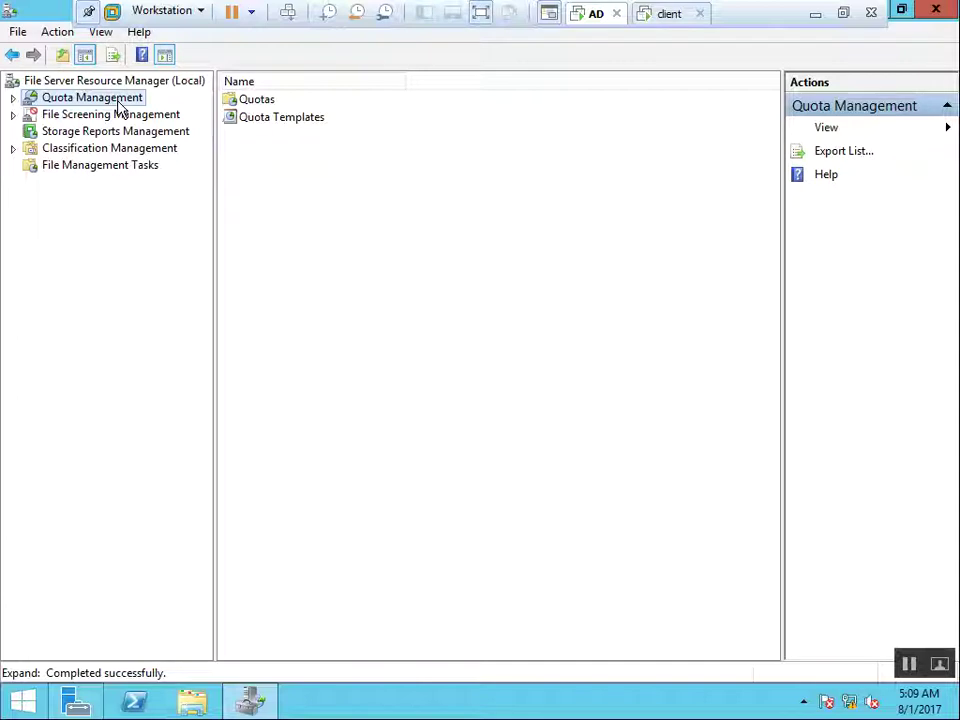
{"action": "double_click", "coordinate": [118, 102]}
{"action": "double_click", "coordinate": [87, 150]}
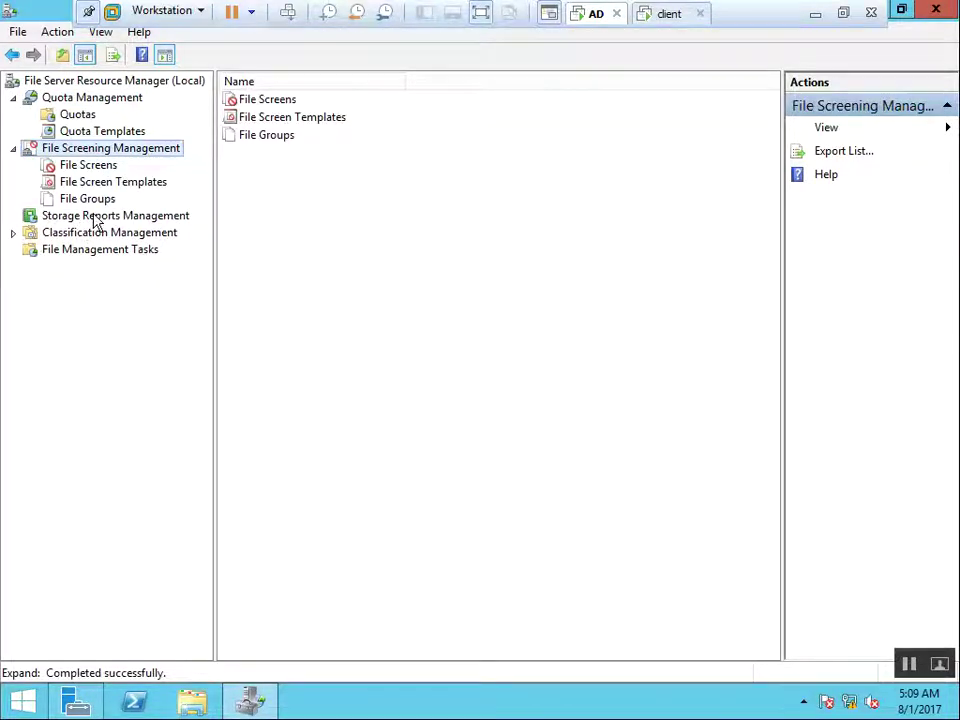
{"action": "left_click", "coordinate": [96, 217]}
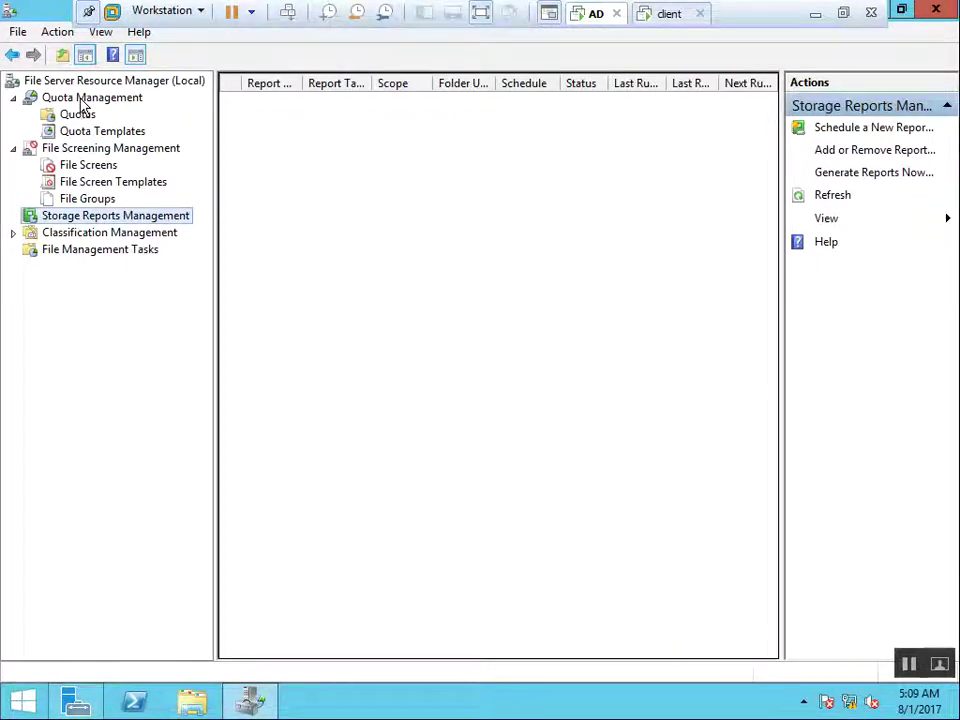
{"action": "left_click", "coordinate": [88, 99]}
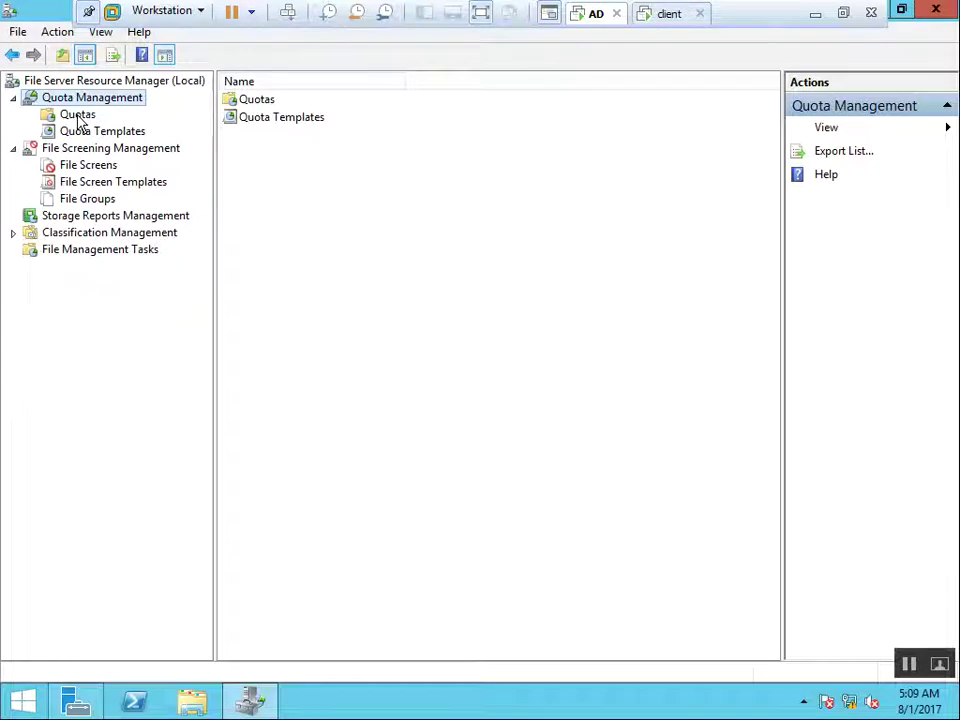
{"action": "left_click", "coordinate": [78, 115]}
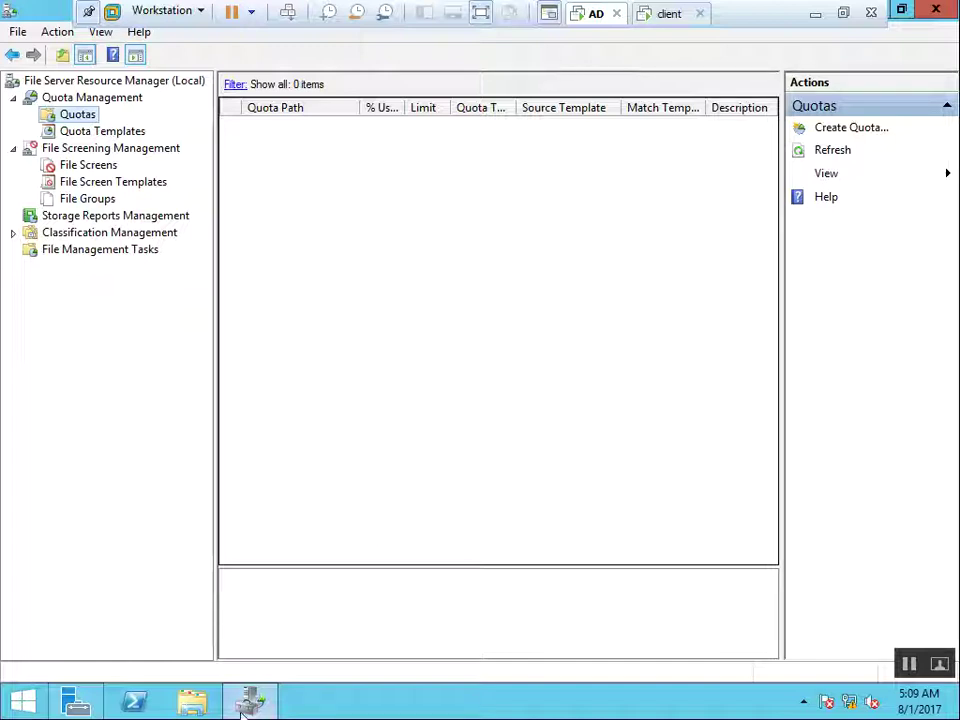
Uncheck Enable quota management on Local Disk (C:)'s Quota tab, confirm, and close This PC
{"action": "left_click", "coordinate": [189, 702]}
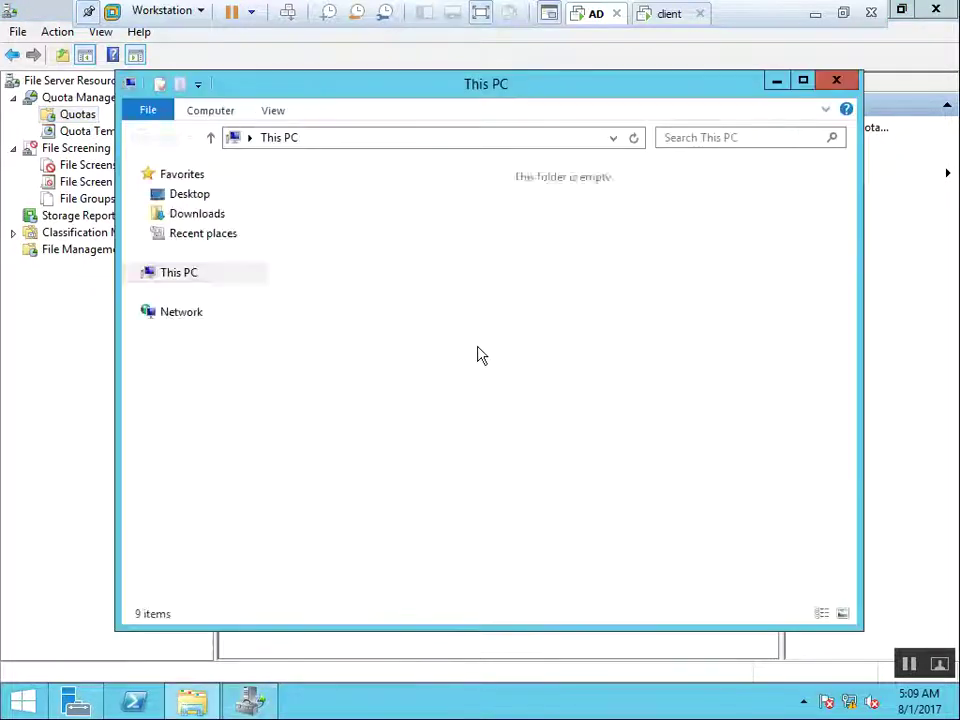
{"action": "left_click", "coordinate": [632, 403]}
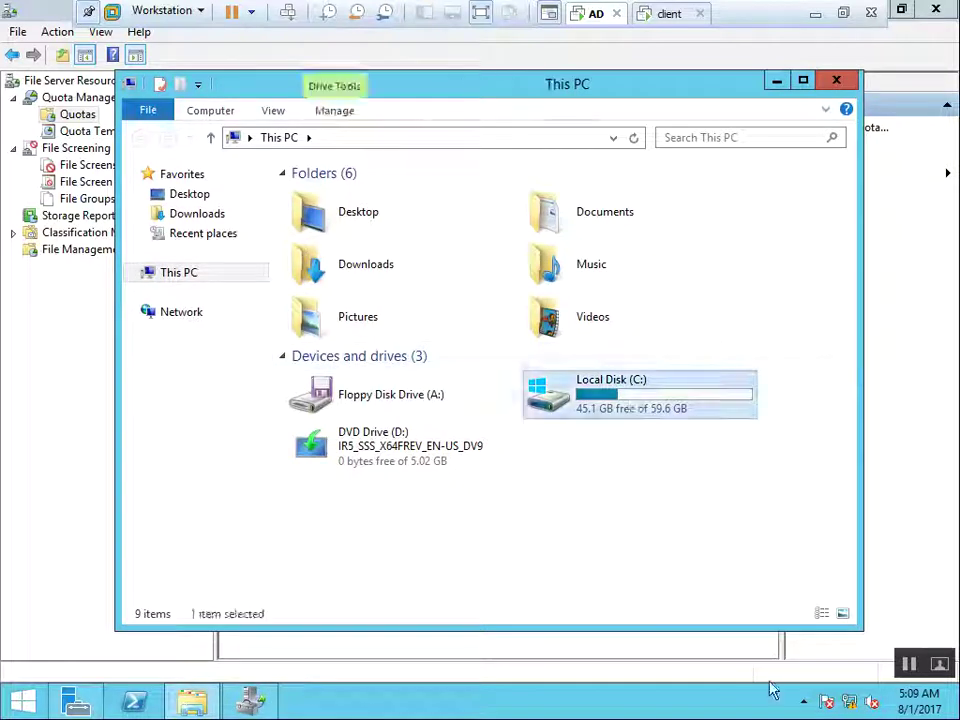
{"action": "right_click", "coordinate": [634, 401]}
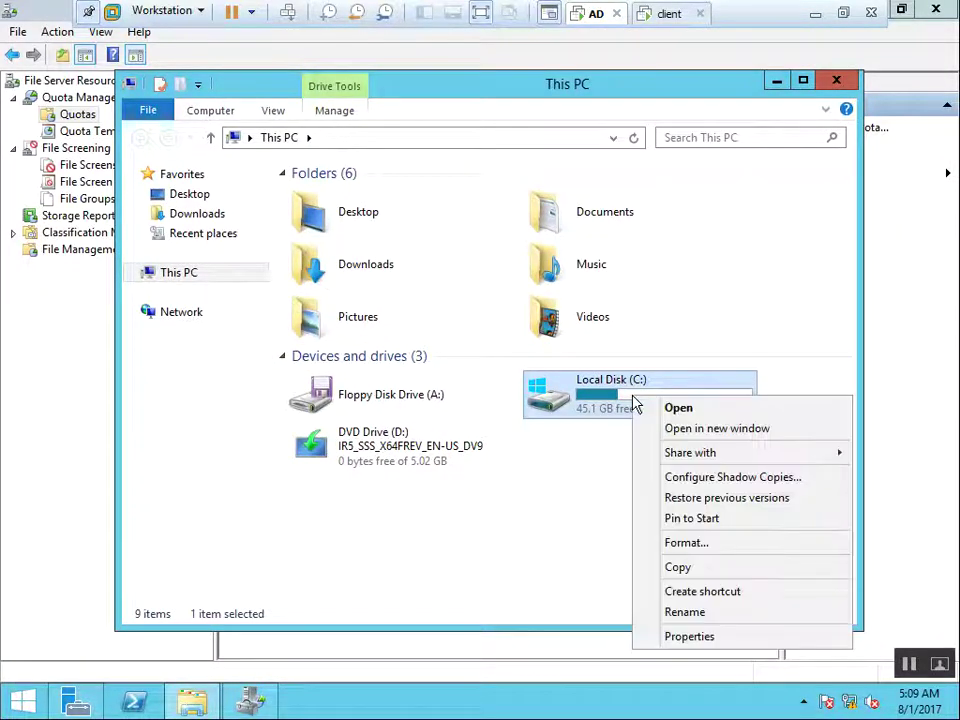
{"action": "left_click", "coordinate": [733, 645]}
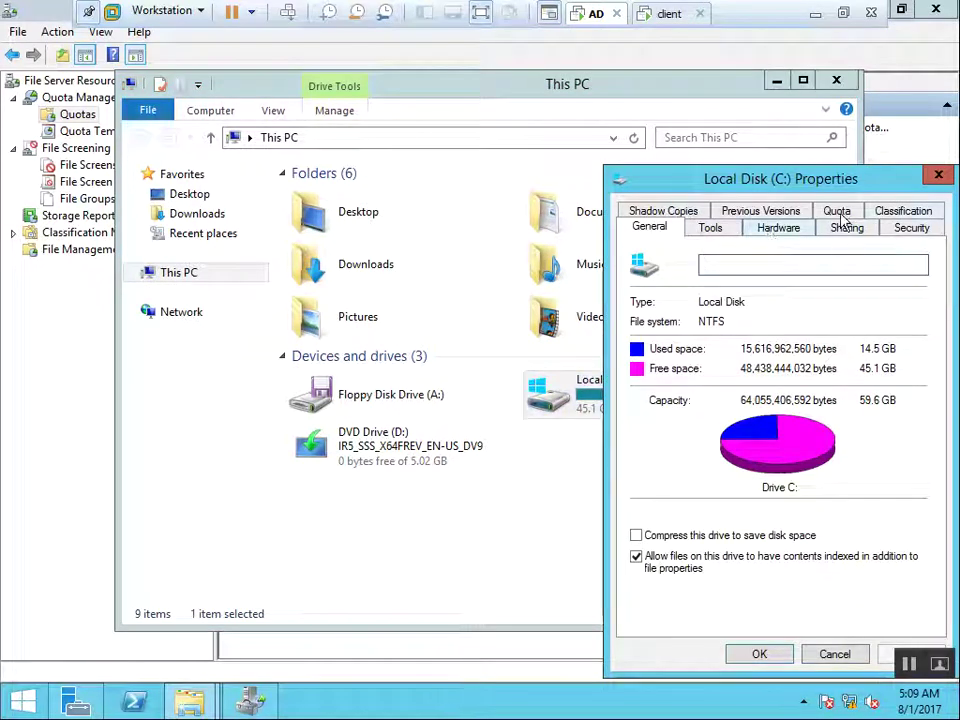
{"action": "left_click", "coordinate": [838, 214]}
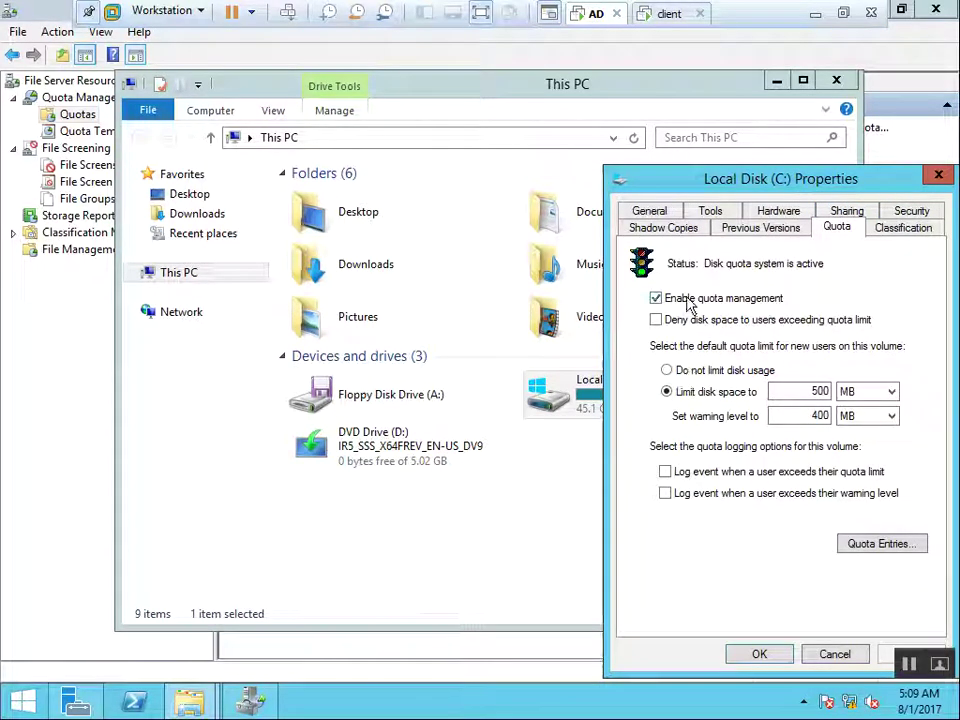
{"action": "left_click", "coordinate": [686, 302]}
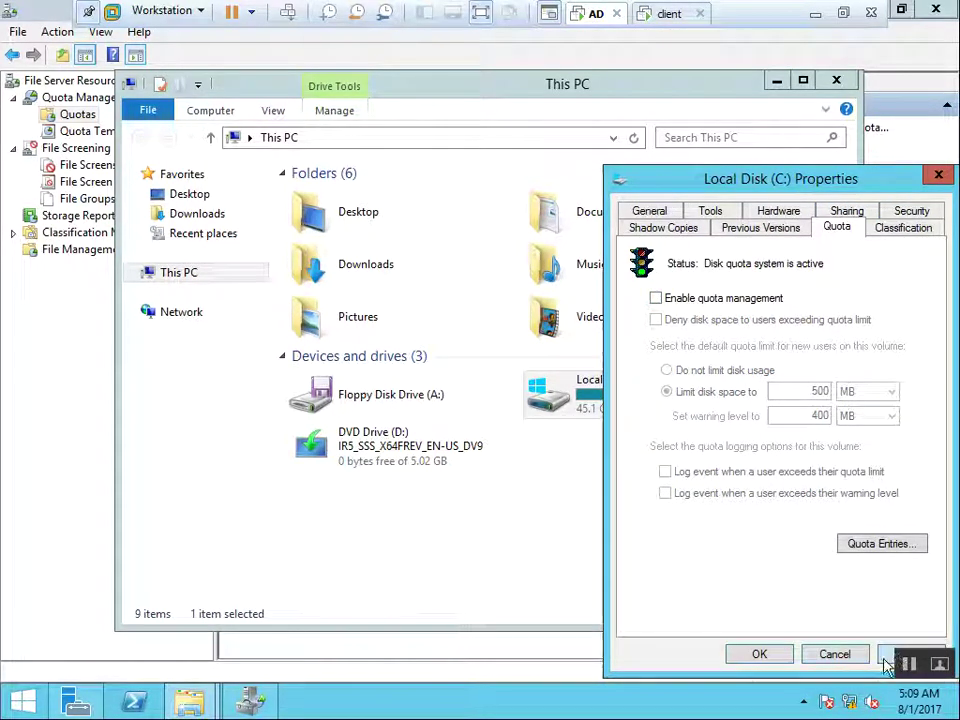
{"action": "left_click", "coordinate": [884, 664]}
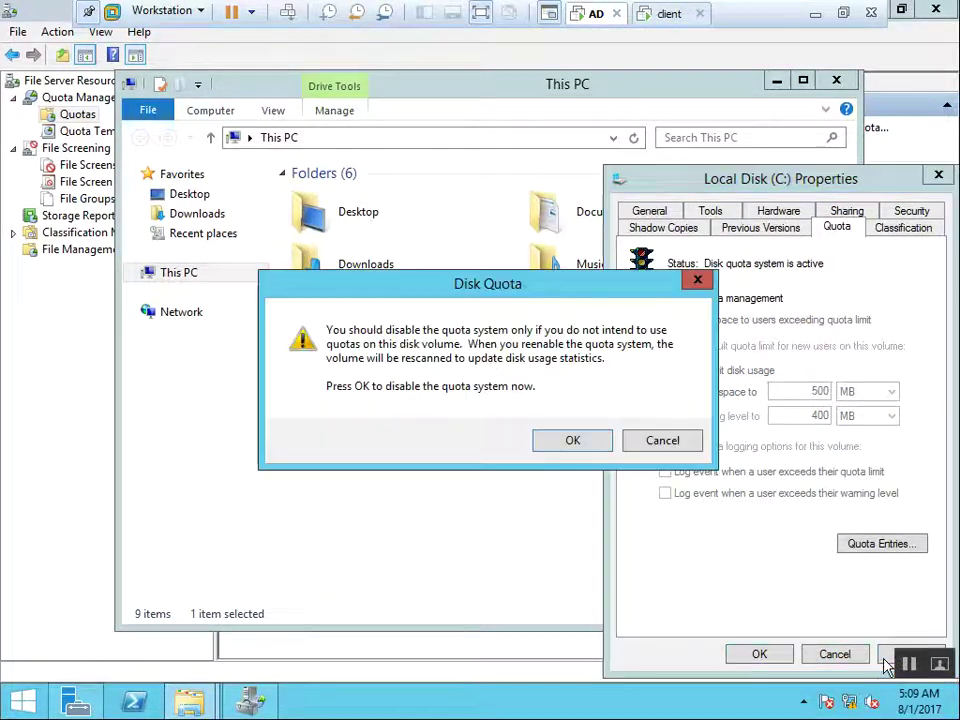
{"action": "left_click", "coordinate": [572, 441]}
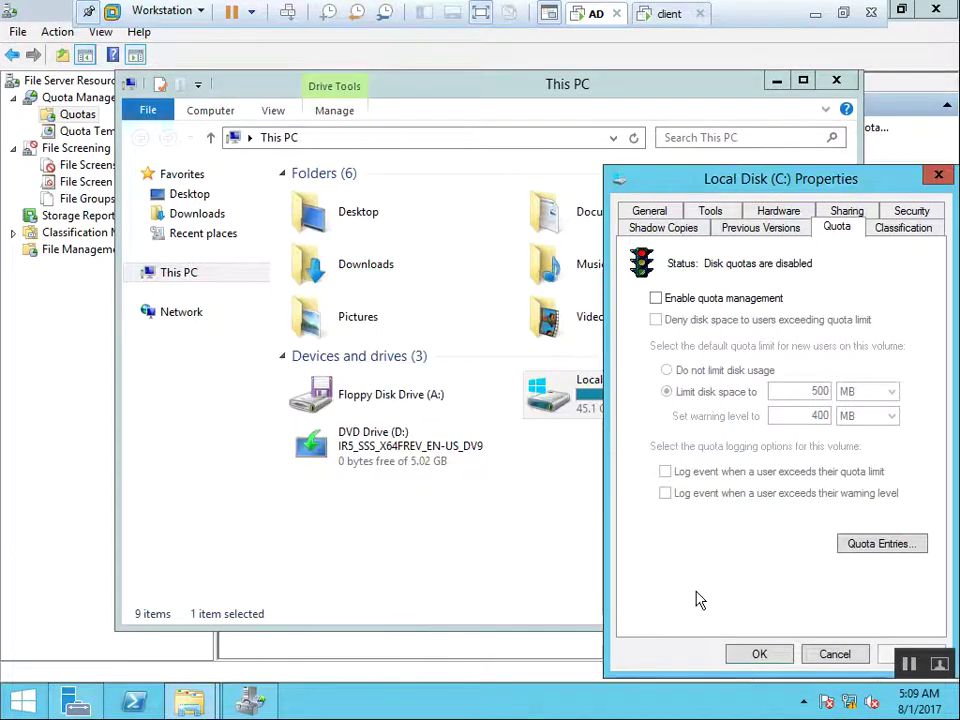
{"action": "left_click", "coordinate": [760, 655]}
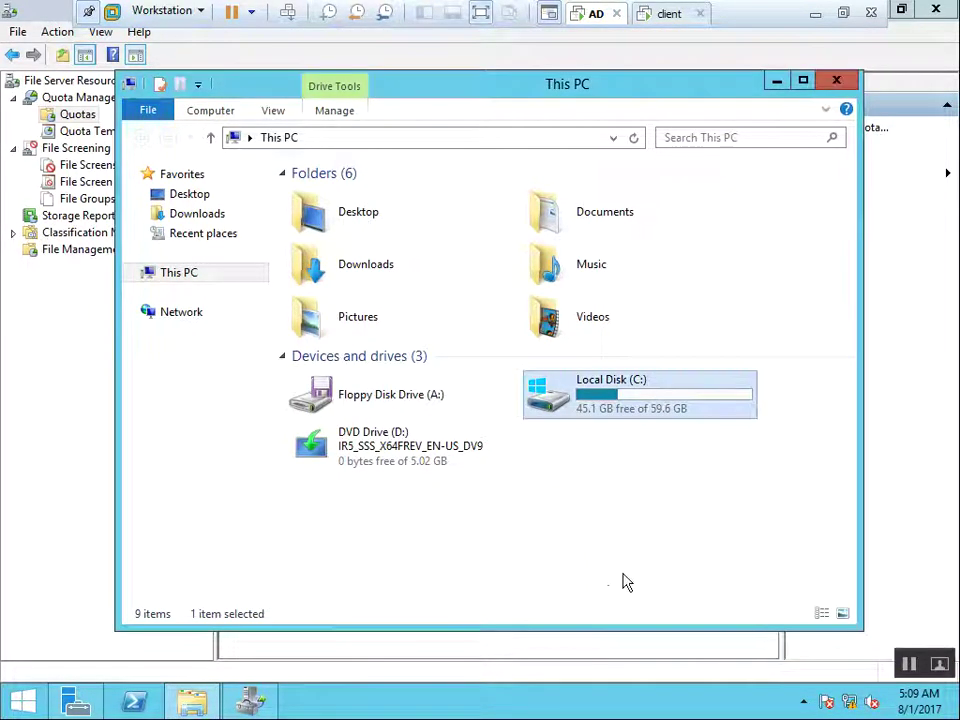
{"action": "left_click", "coordinate": [573, 555]}
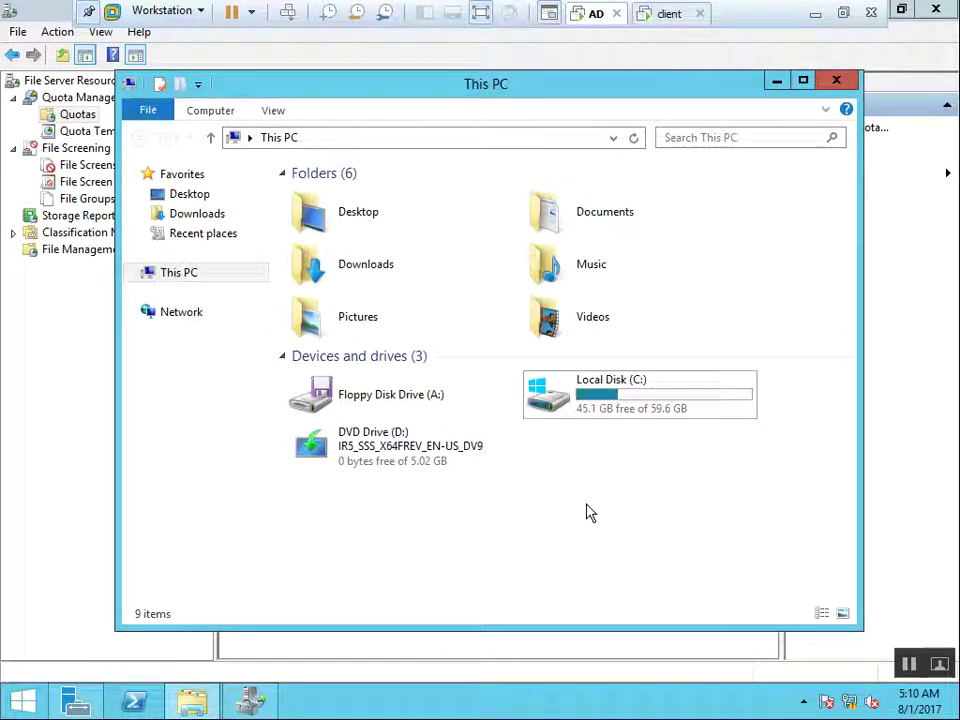
{"action": "left_click", "coordinate": [836, 82]}
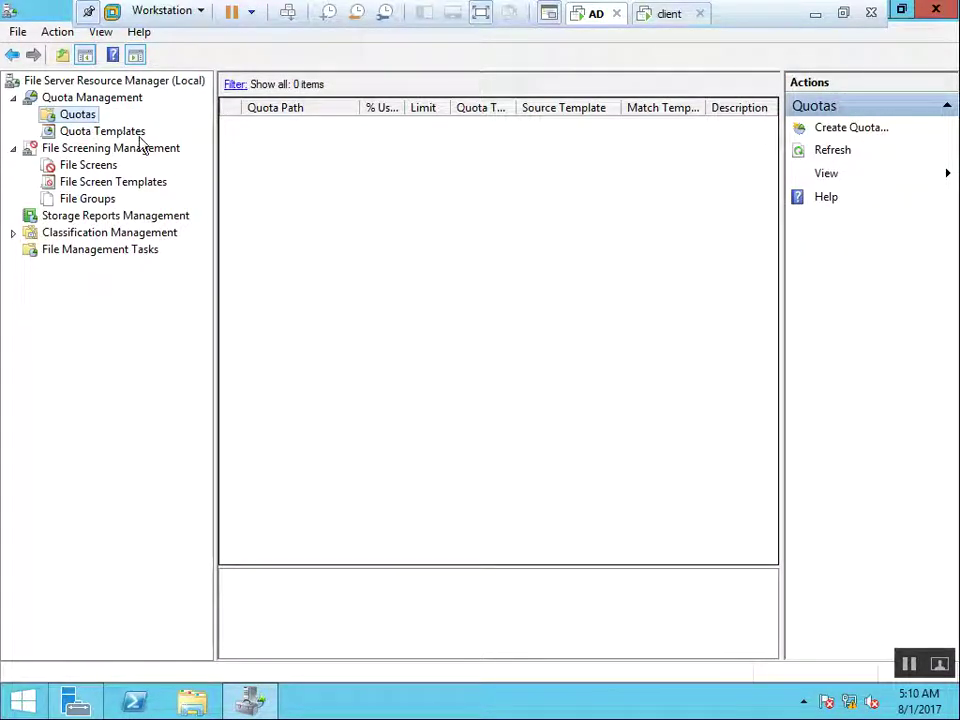
Browse the quota templates, inspecting Monitor 500 MB Share and 100 MB Limit, then right-click Quota Templates
{"action": "left_click", "coordinate": [125, 139]}
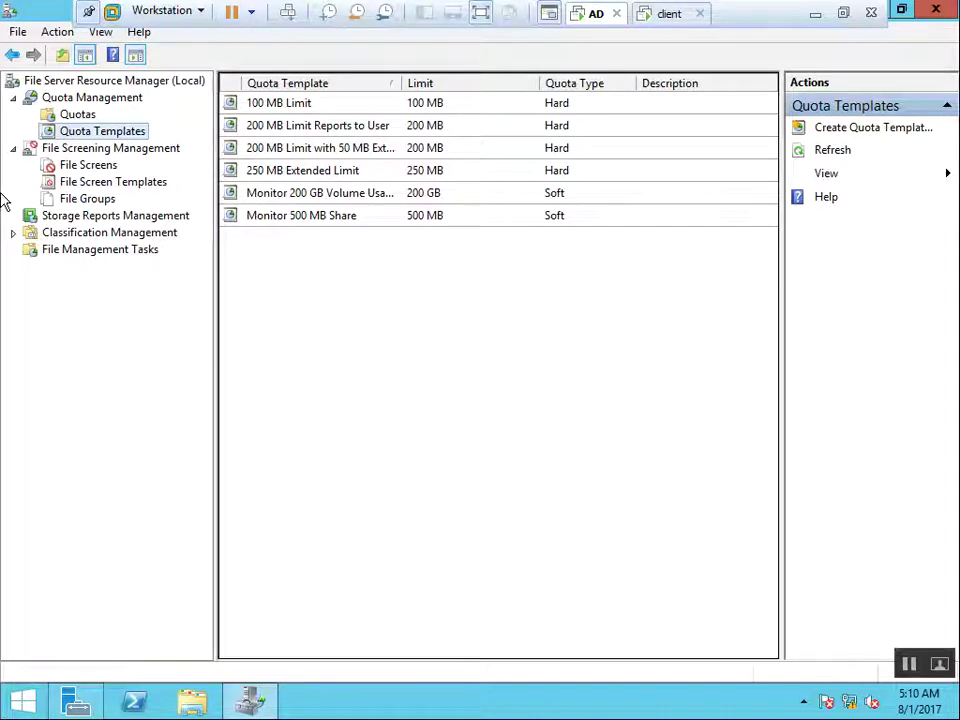
{"action": "left_click", "coordinate": [280, 220]}
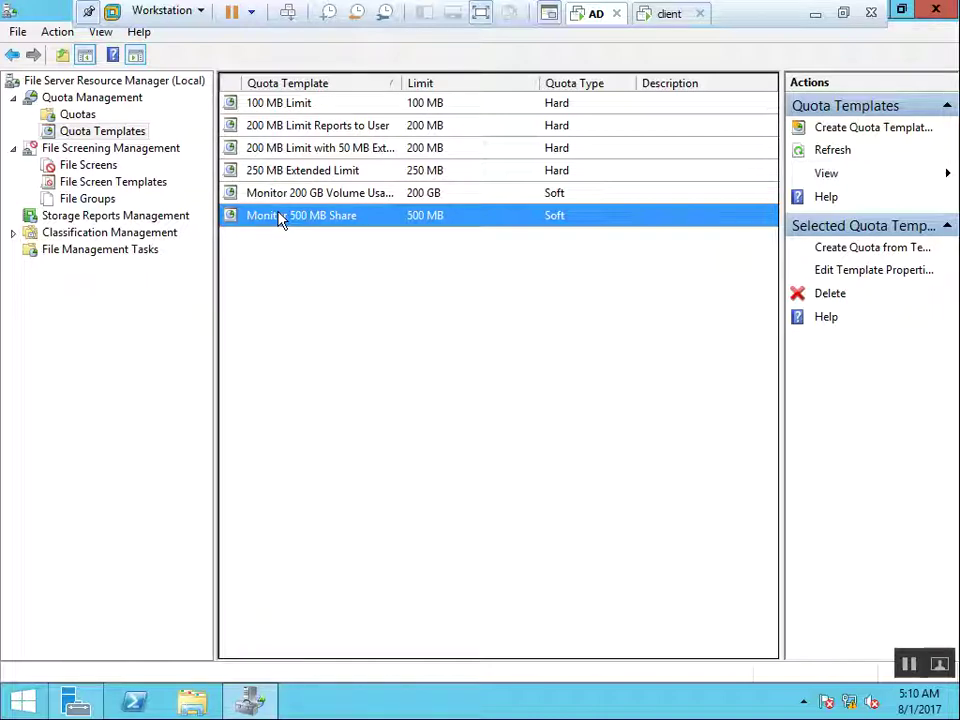
{"action": "left_click", "coordinate": [304, 110]}
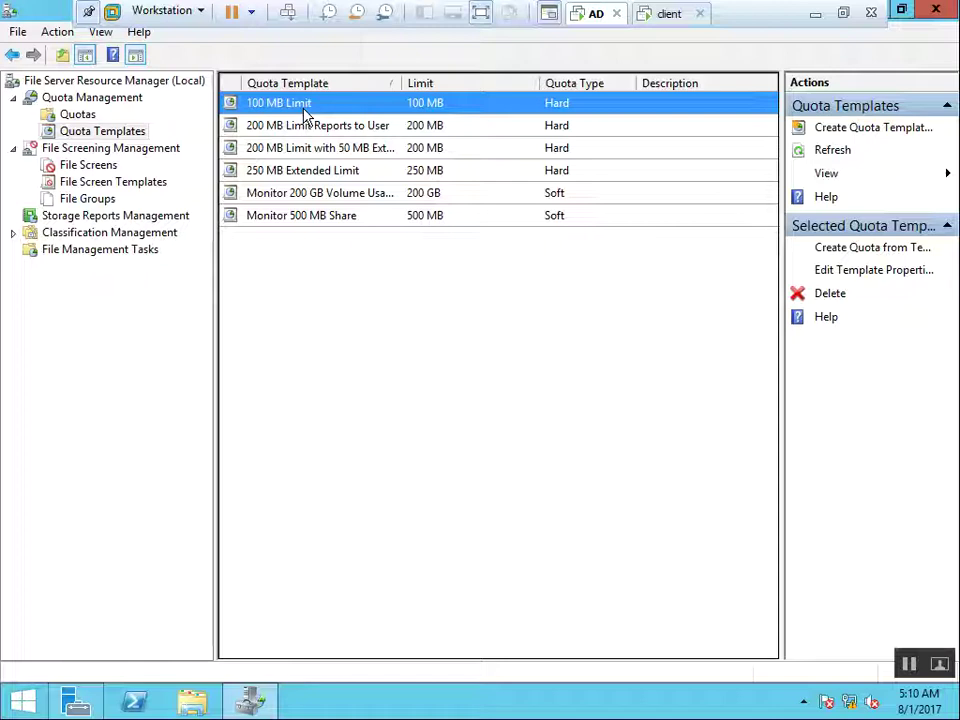
{"action": "left_click", "coordinate": [435, 300]}
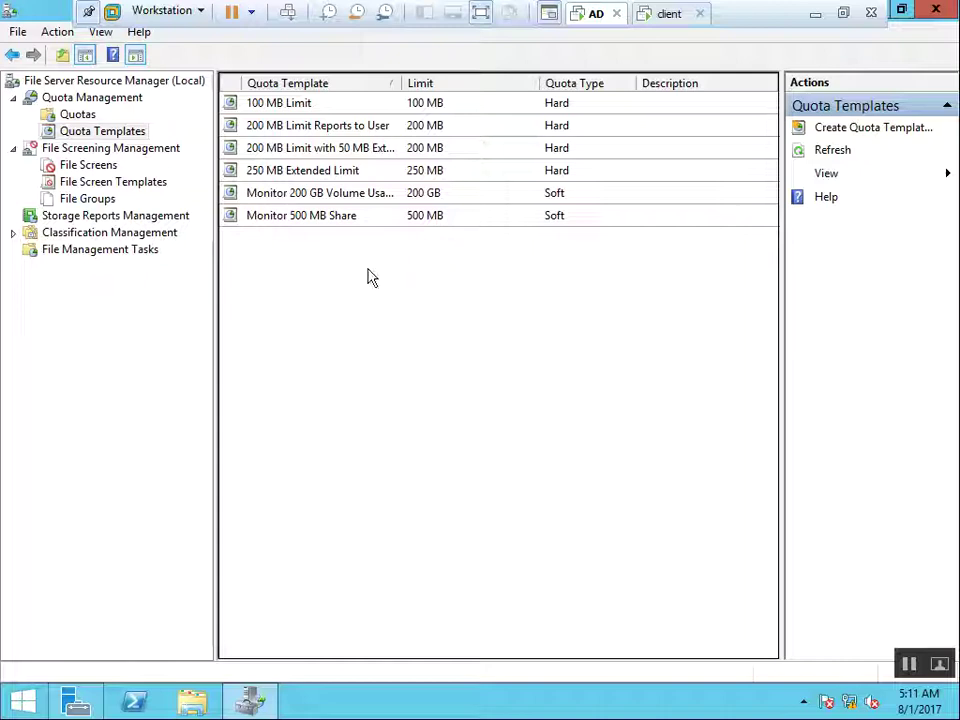
{"action": "left_click", "coordinate": [99, 136]}
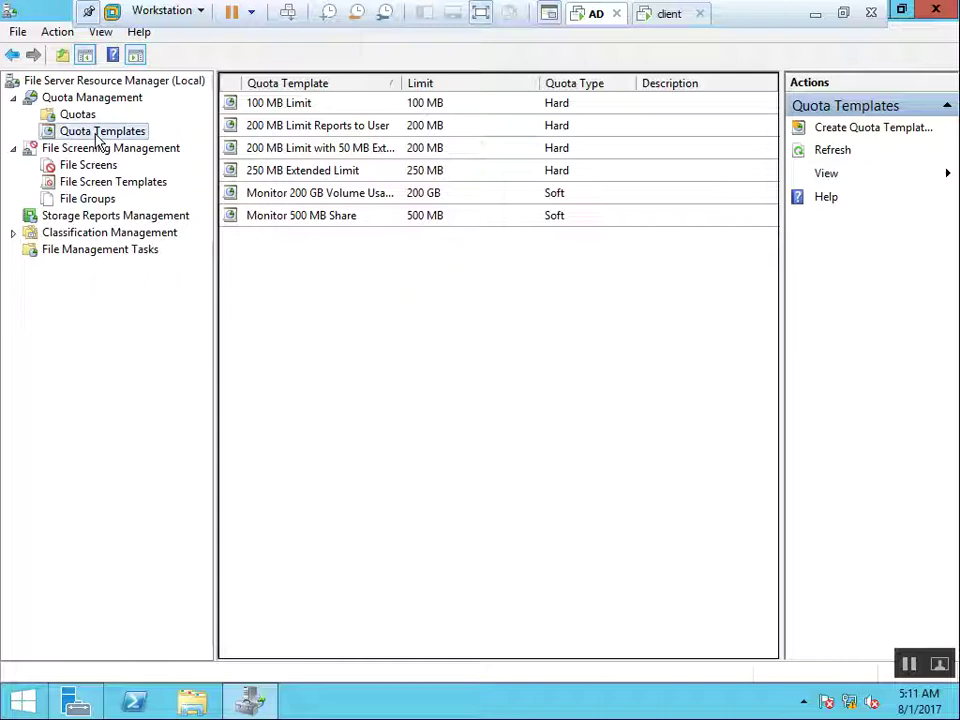
{"action": "right_click", "coordinate": [120, 137]}
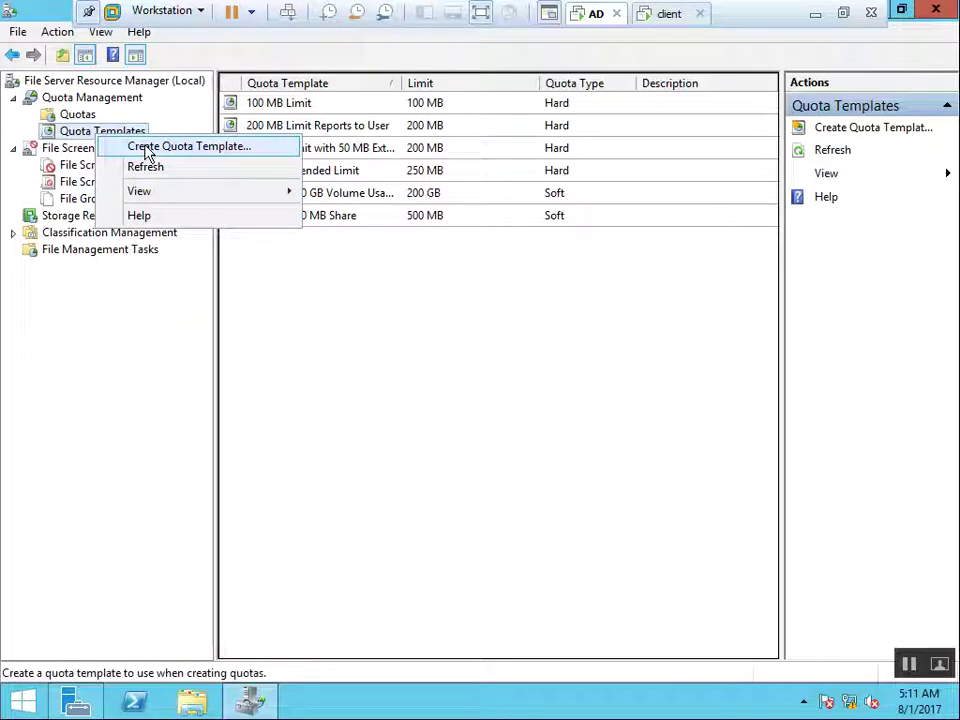
Start a new quota template named 'Restrict 800MB Limit' described as 'Quota for Accounts dept.'
{"action": "left_click", "coordinate": [270, 157]}
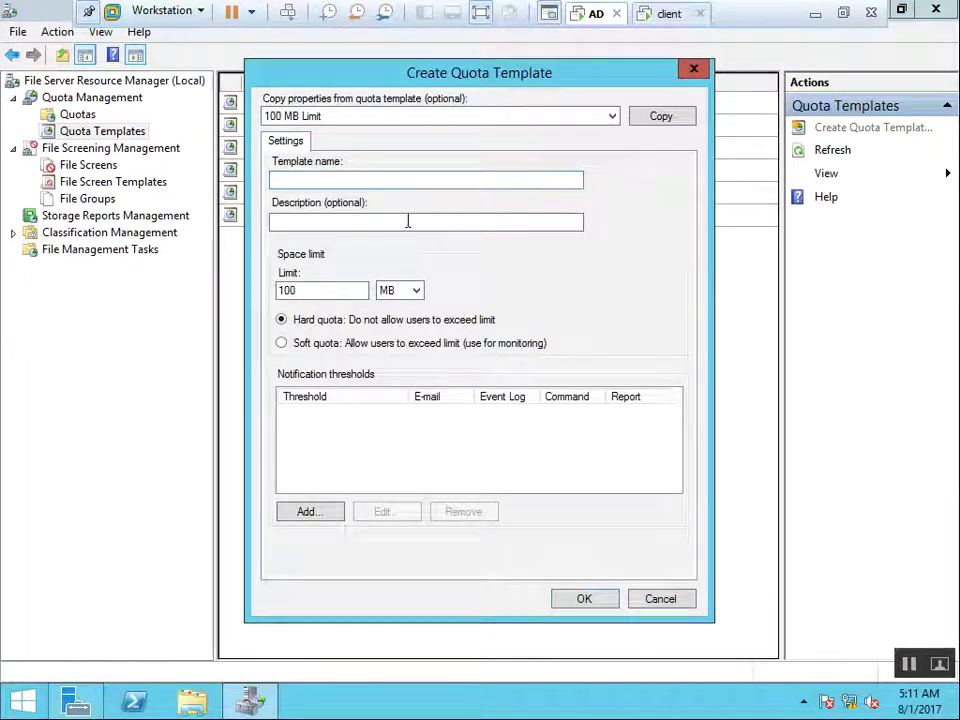
{"action": "left_click", "coordinate": [319, 180]}
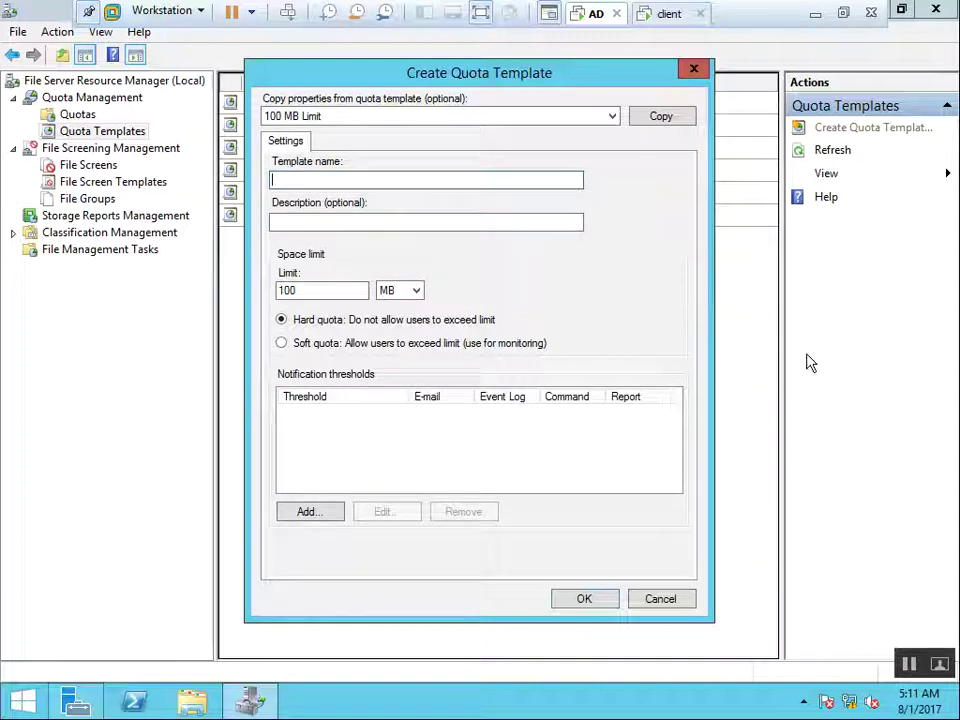
{"action": "type", "text": "Restrict 800MN"}
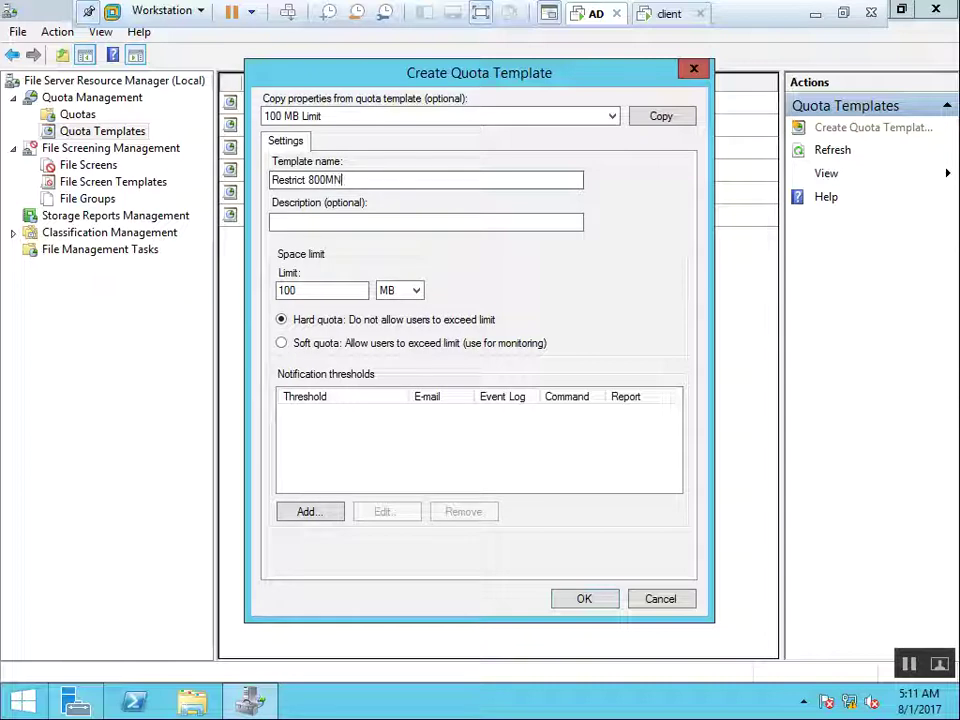
{"action": "key", "text": "BackSpace"}
{"action": "type", "text": "B Limit"}
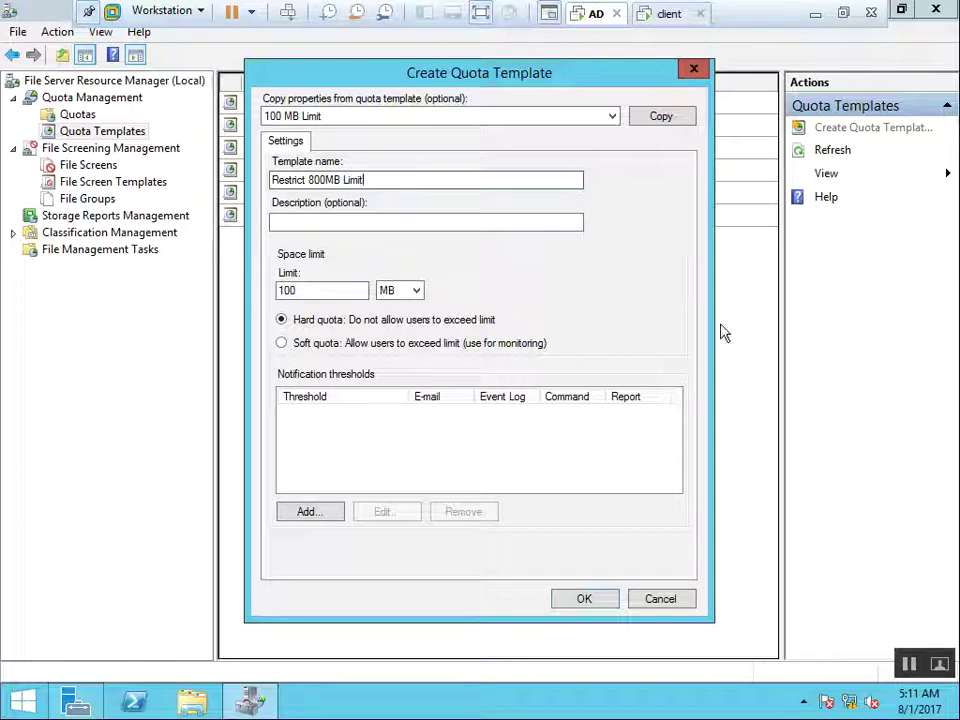
{"action": "left_click", "coordinate": [351, 219]}
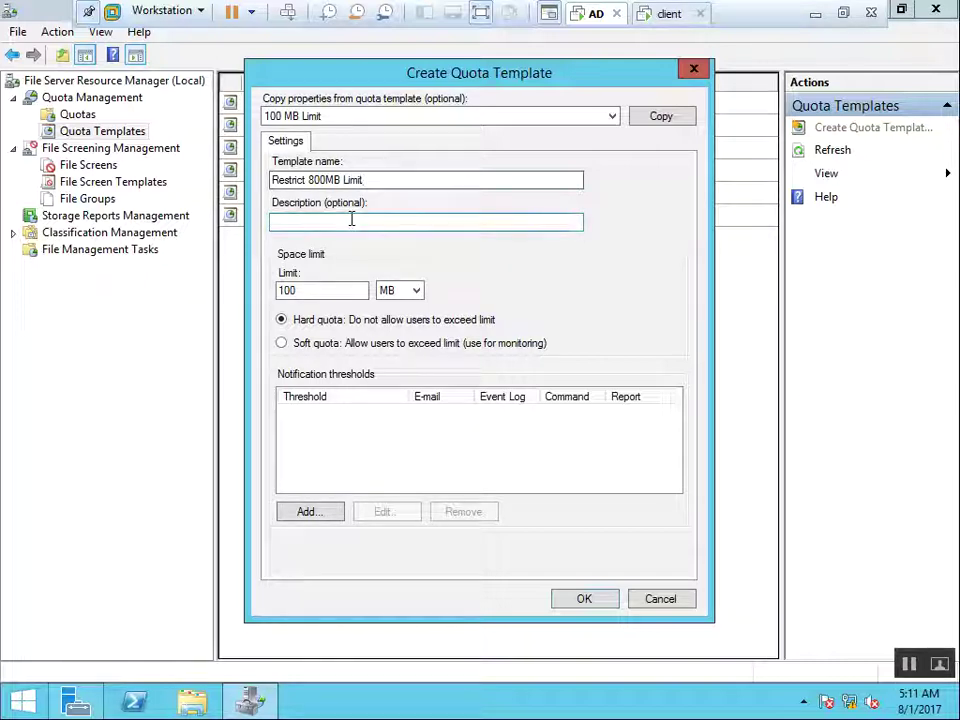
{"action": "type", "text": "Quota"}
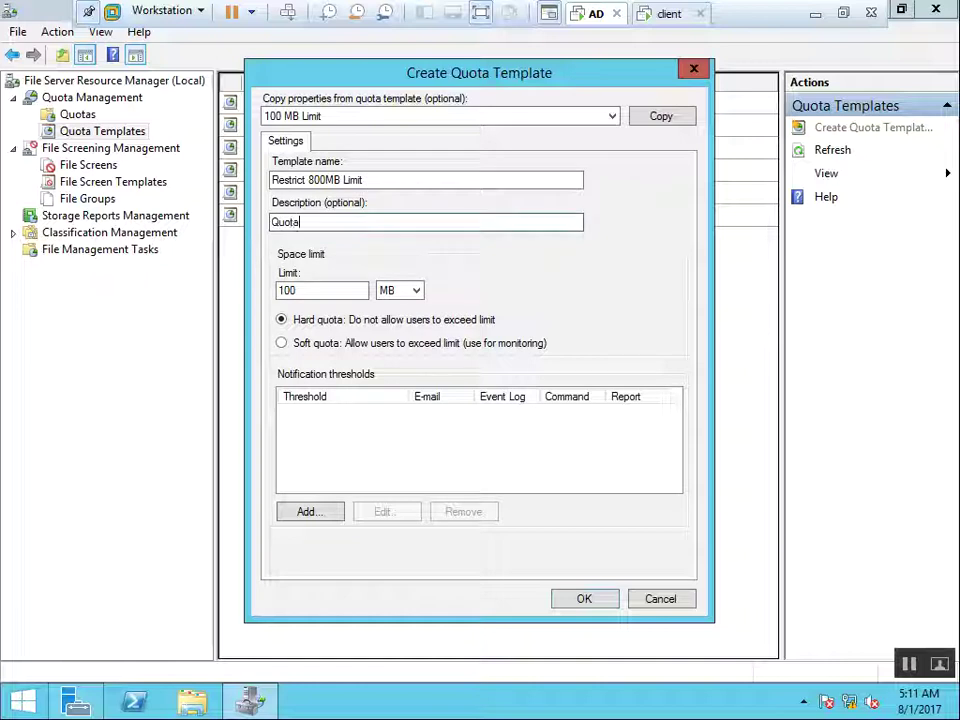
{"action": "type", "text": " for Accounts dept."}
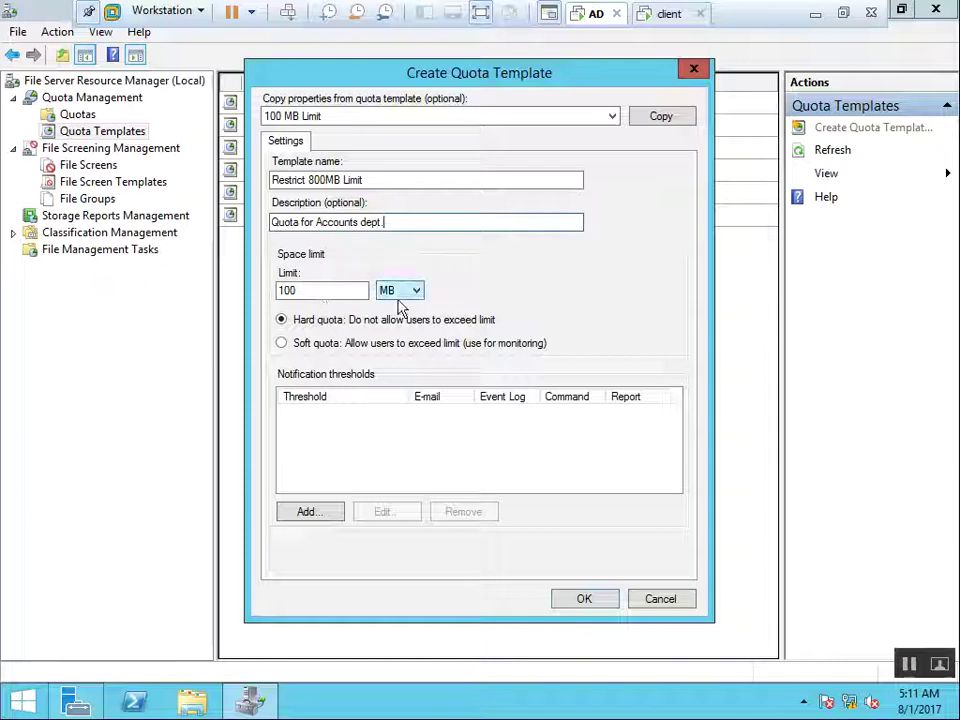
Set the template's limit to 800 MB as a soft quota
{"action": "double_click", "coordinate": [355, 289]}
{"action": "type", "text": "1"}
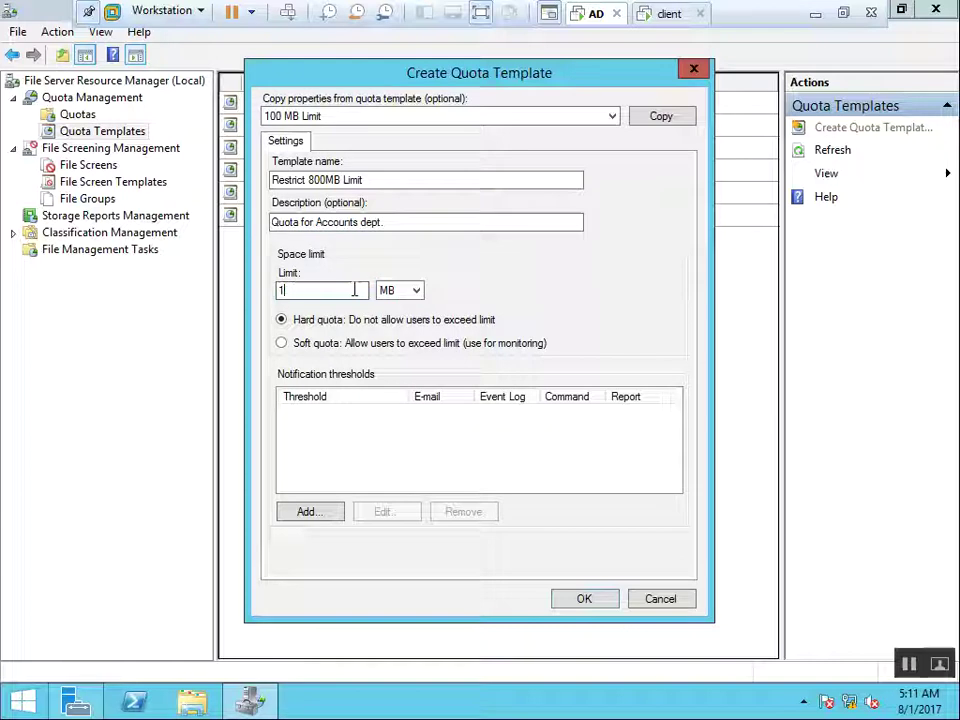
{"action": "key", "text": "BackSpace"}
{"action": "type", "text": "800"}
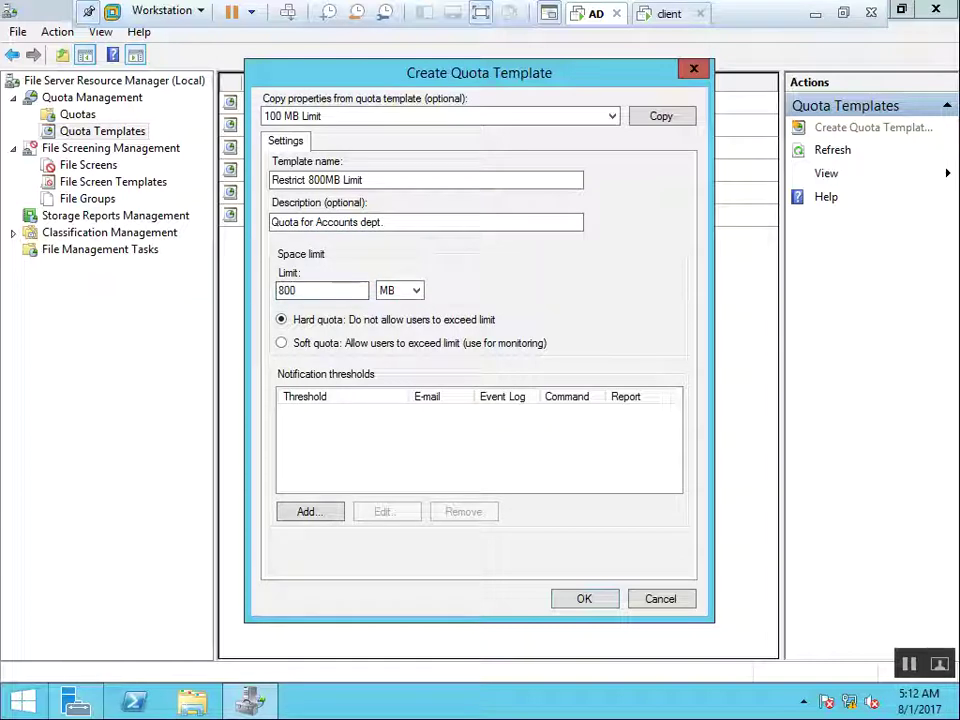
{"action": "left_click", "coordinate": [418, 302]}
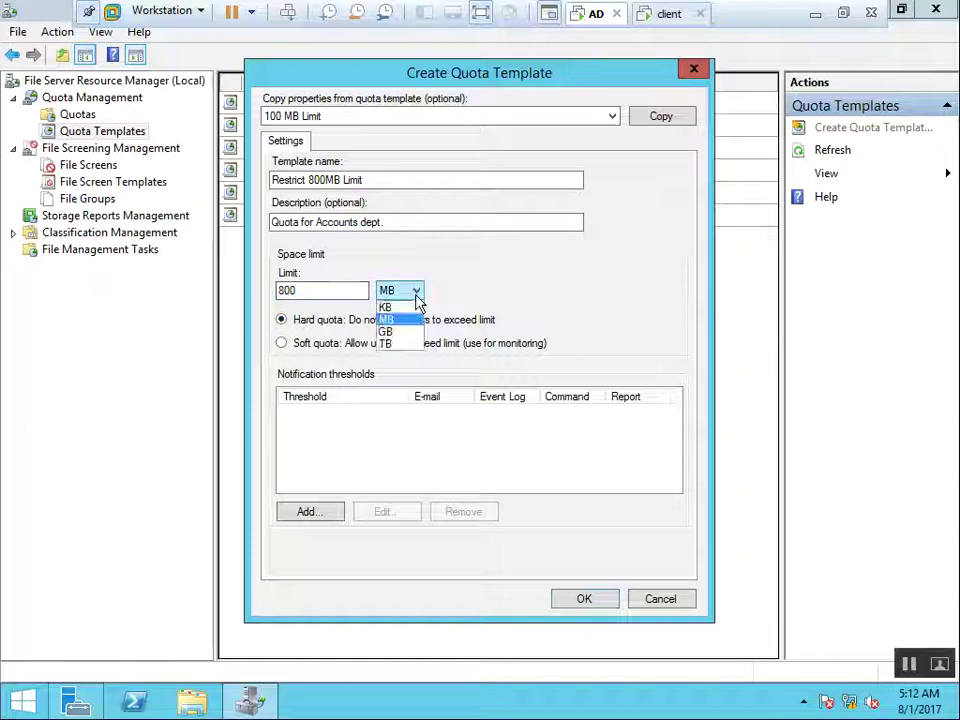
{"action": "left_click", "coordinate": [394, 320]}
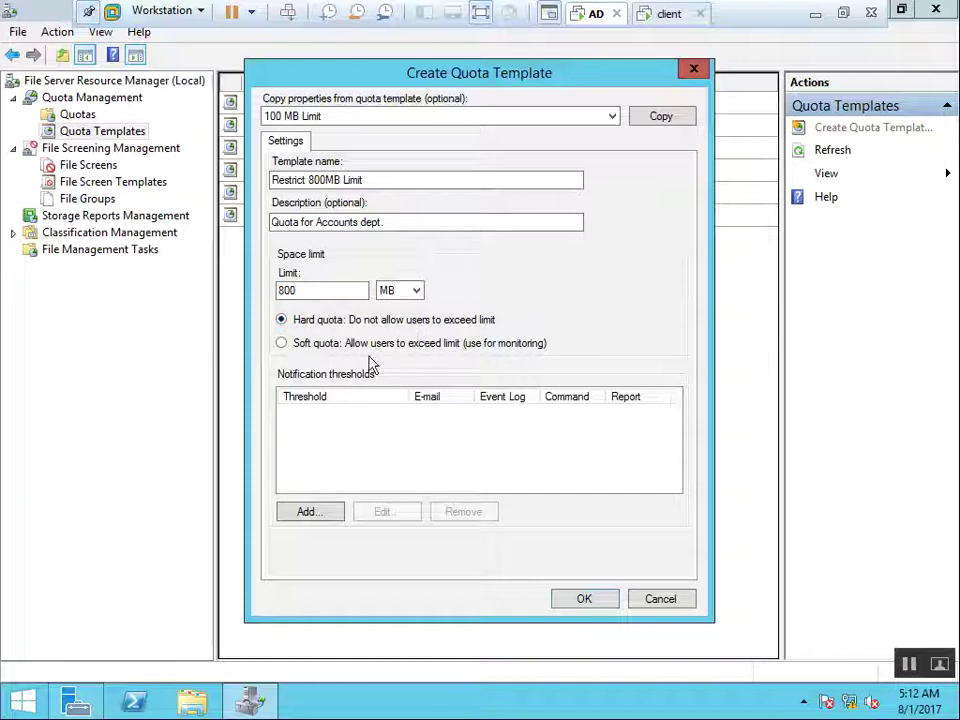
{"action": "left_click", "coordinate": [332, 350]}
Make the quota hard and add a 90% threshold e-mailing administrators and the offending user
{"action": "left_click", "coordinate": [311, 325]}
{"action": "left_click", "coordinate": [324, 516]}
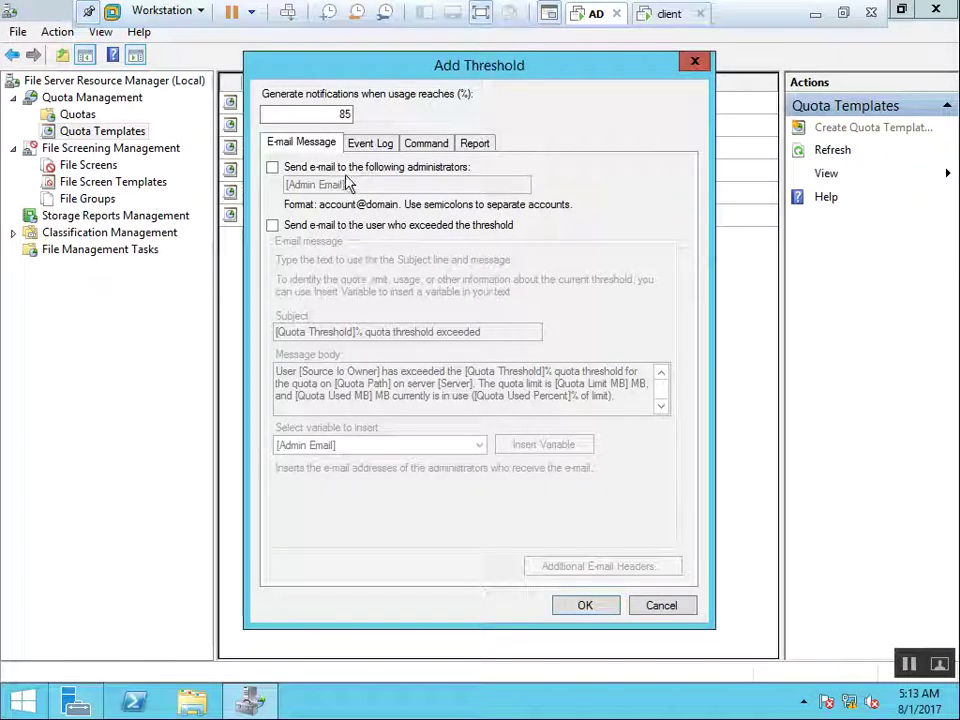
{"action": "double_click", "coordinate": [344, 114]}
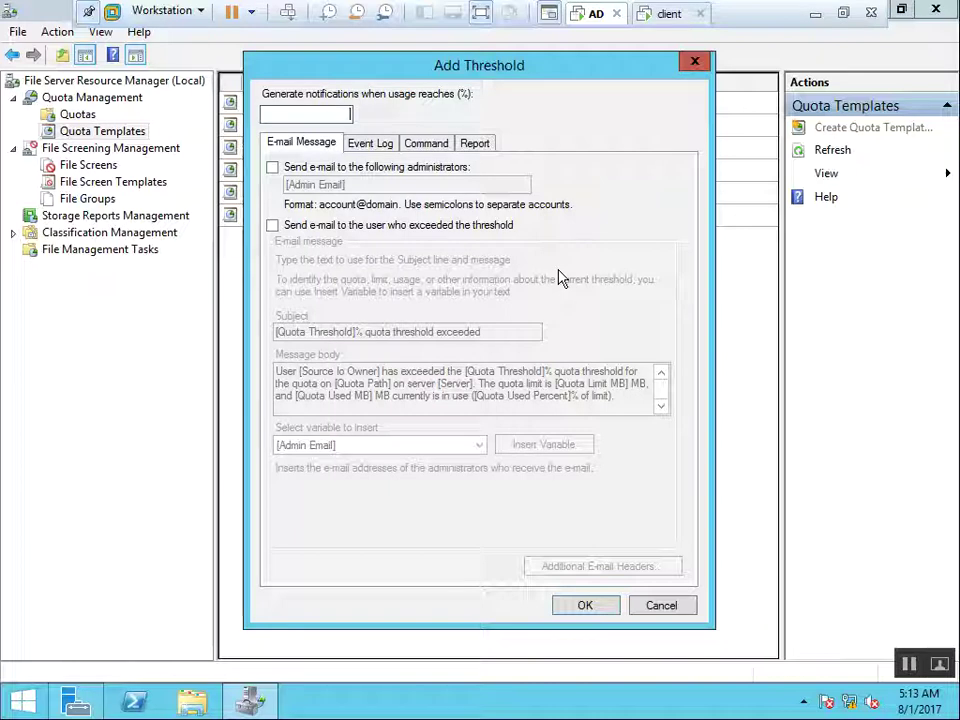
{"action": "type", "text": "90"}
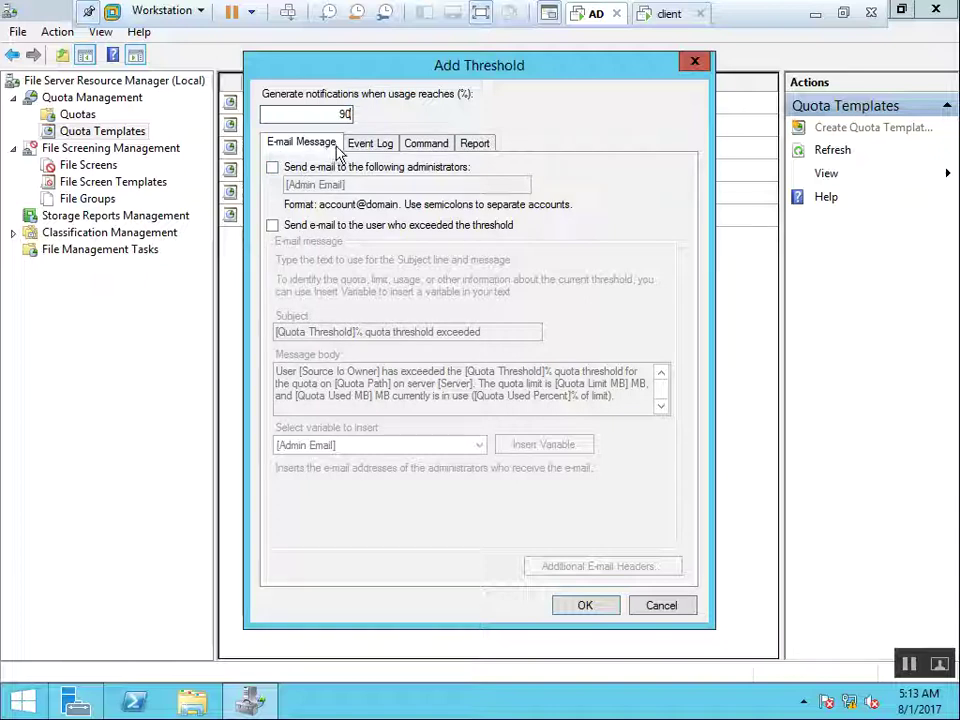
{"action": "left_click", "coordinate": [310, 170]}
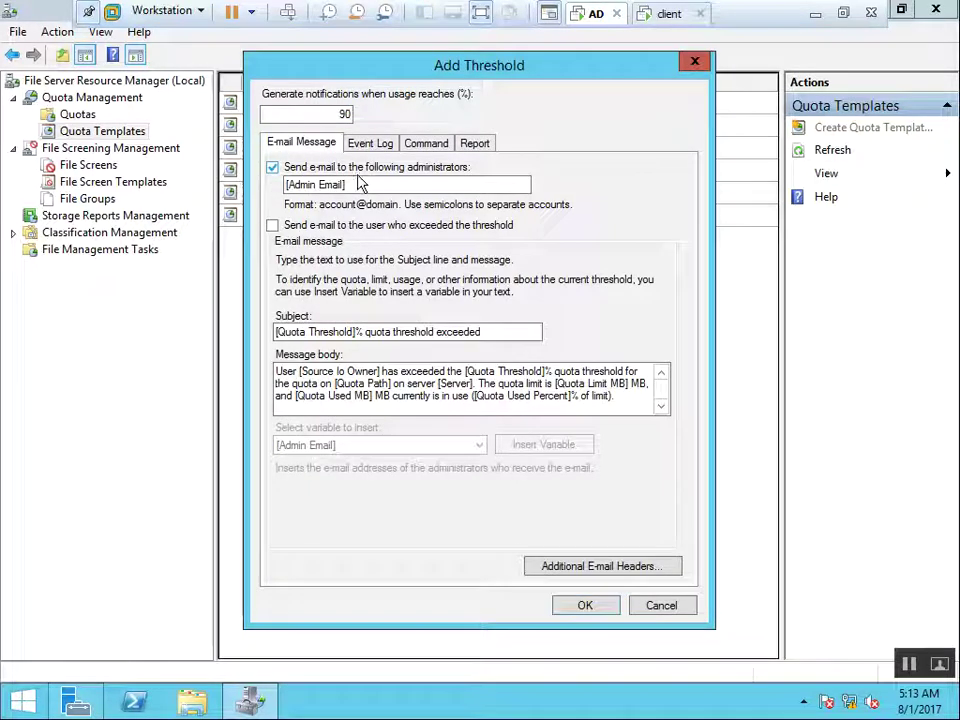
{"action": "left_click", "coordinate": [371, 184]}
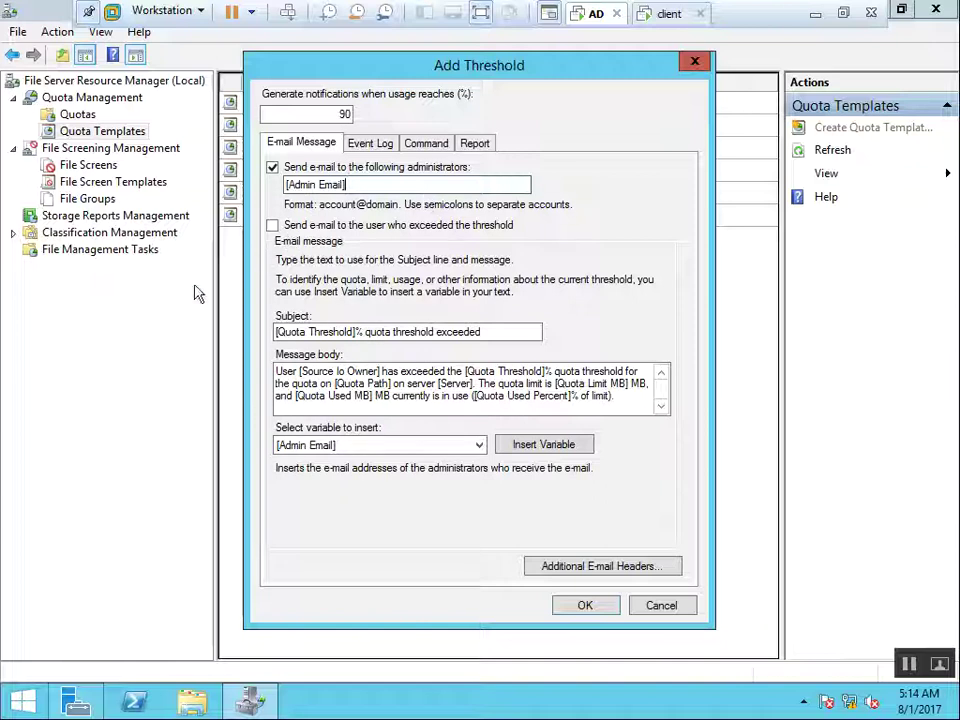
{"action": "left_click", "coordinate": [274, 228]}
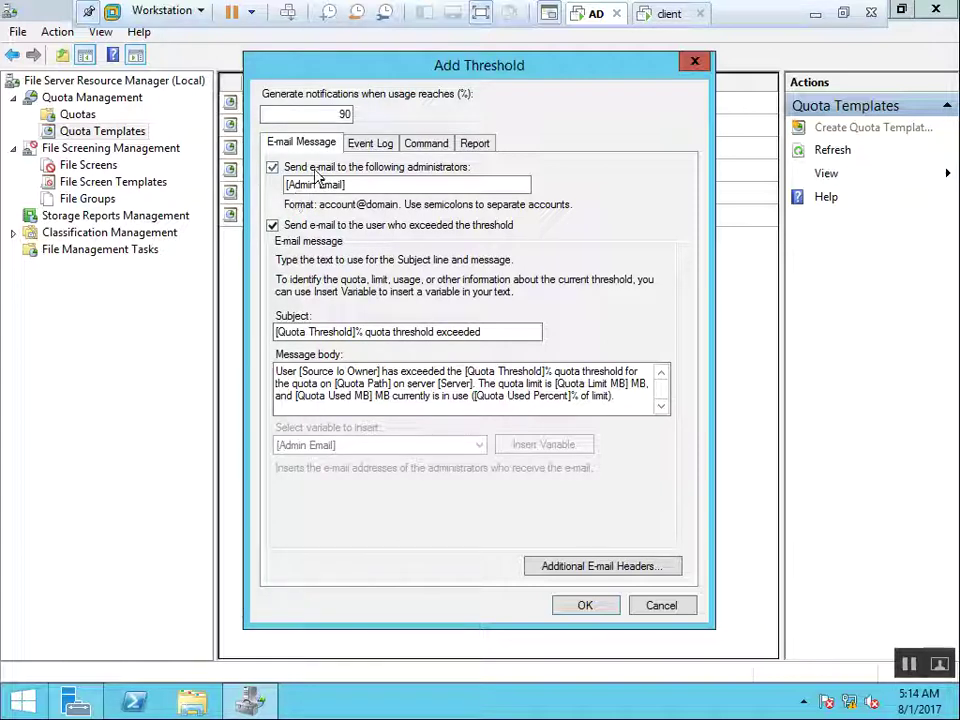
{"action": "left_click", "coordinate": [373, 146]}
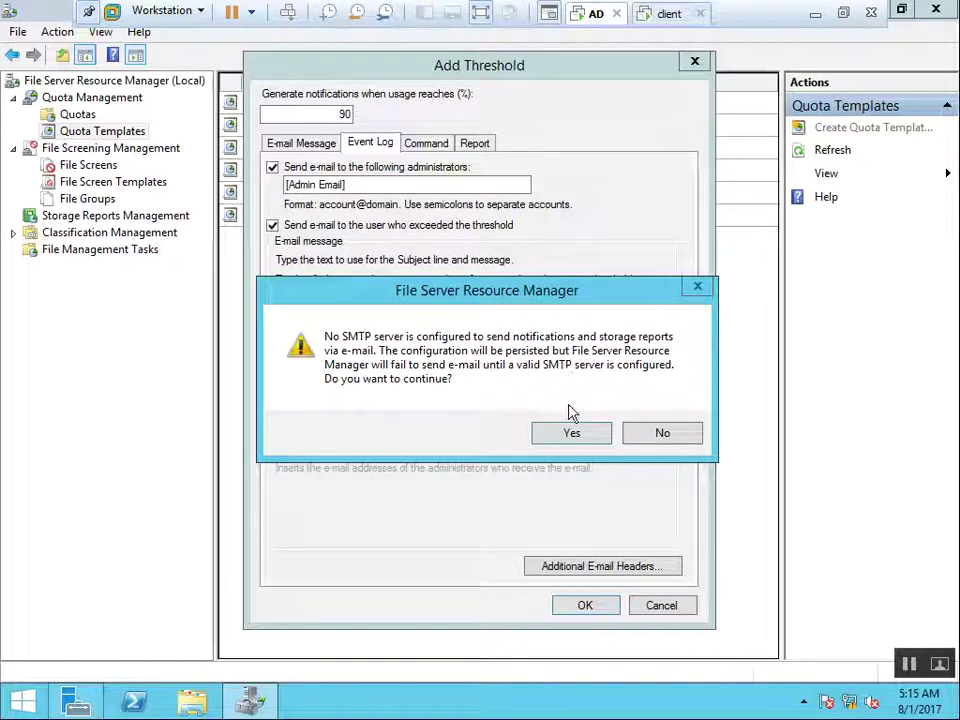
Dismiss the mail server warning and enable the event log warning, leaving Command and Report off
{"action": "left_click", "coordinate": [568, 436]}
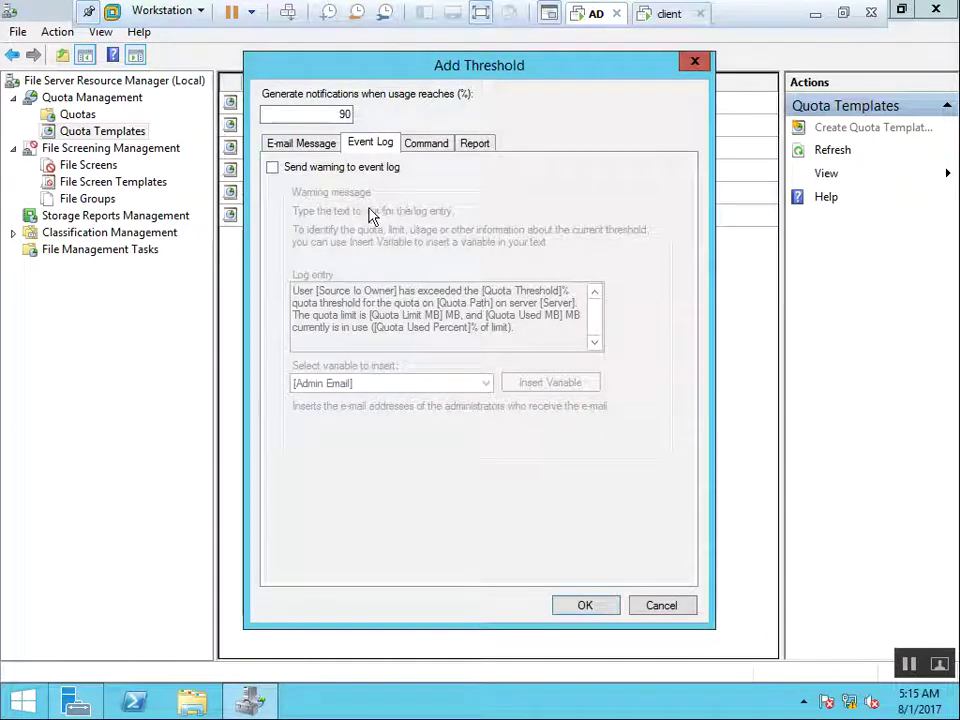
{"action": "left_click", "coordinate": [332, 167]}
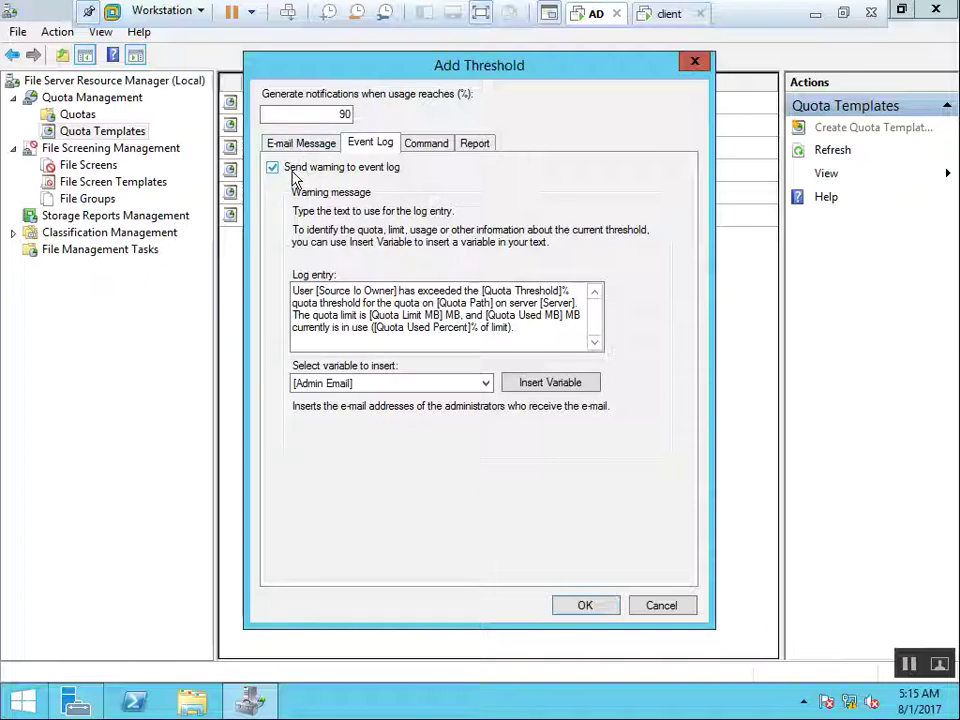
{"action": "left_click", "coordinate": [430, 145]}
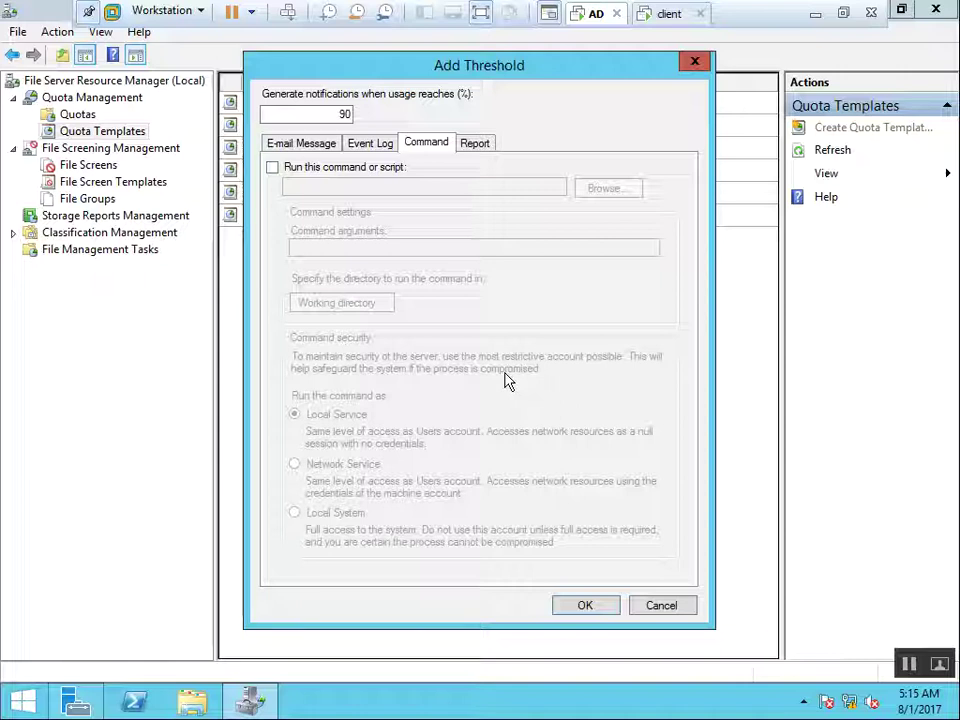
{"action": "left_click", "coordinate": [476, 146]}
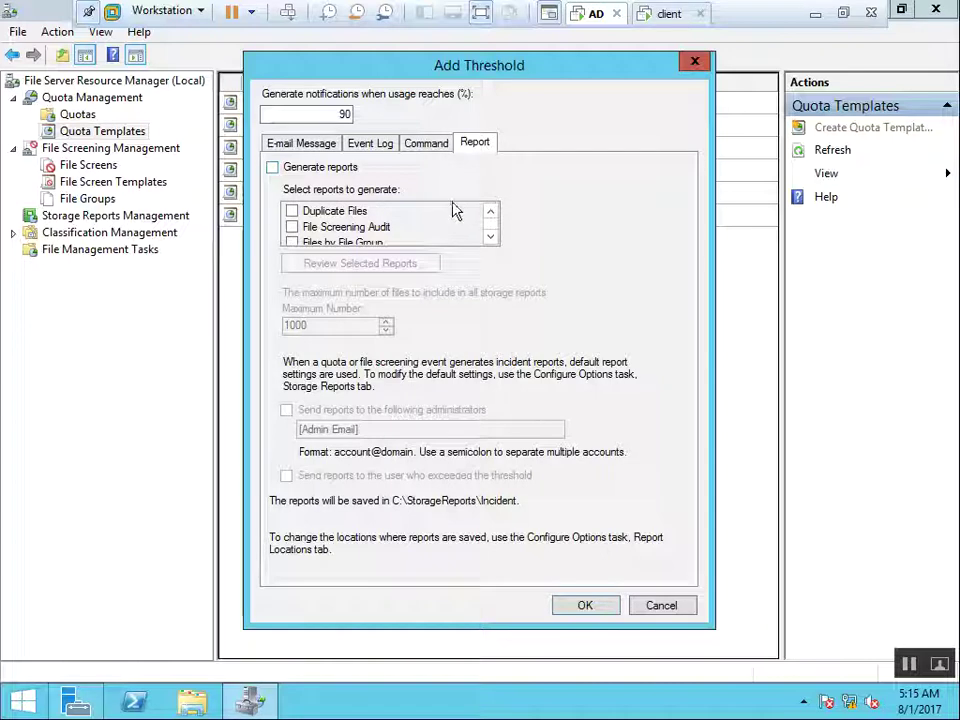
{"action": "left_click", "coordinate": [306, 144]}
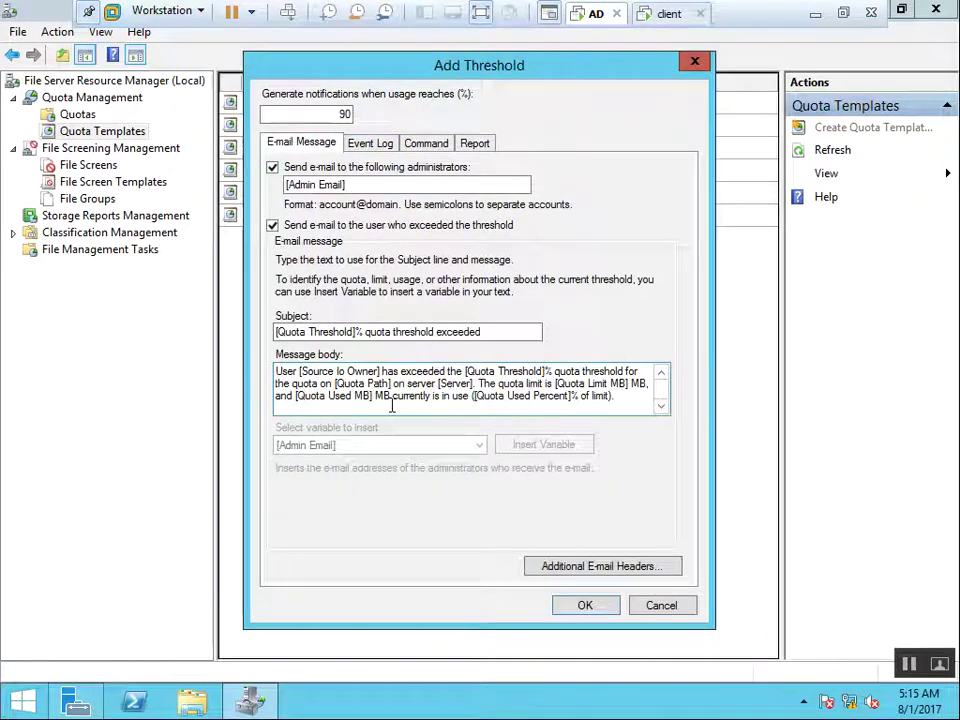
Confirm the 90% threshold, accept the SMTP warning, and save the Restrict 800MB Limit template
{"action": "left_click", "coordinate": [590, 607]}
{"action": "left_click", "coordinate": [576, 434]}
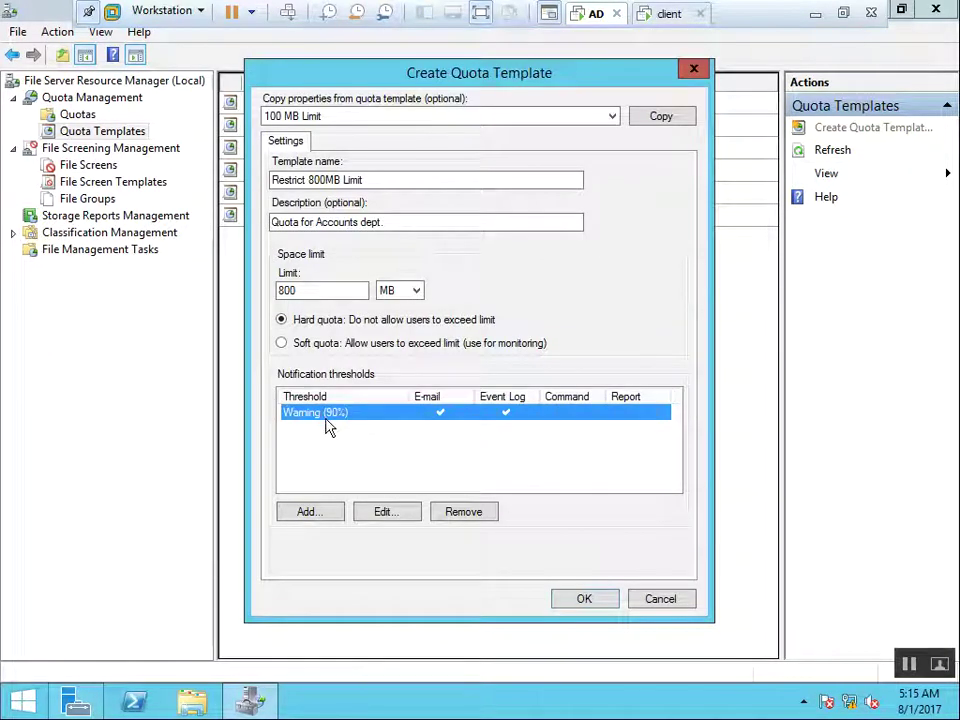
{"action": "left_click", "coordinate": [584, 607]}
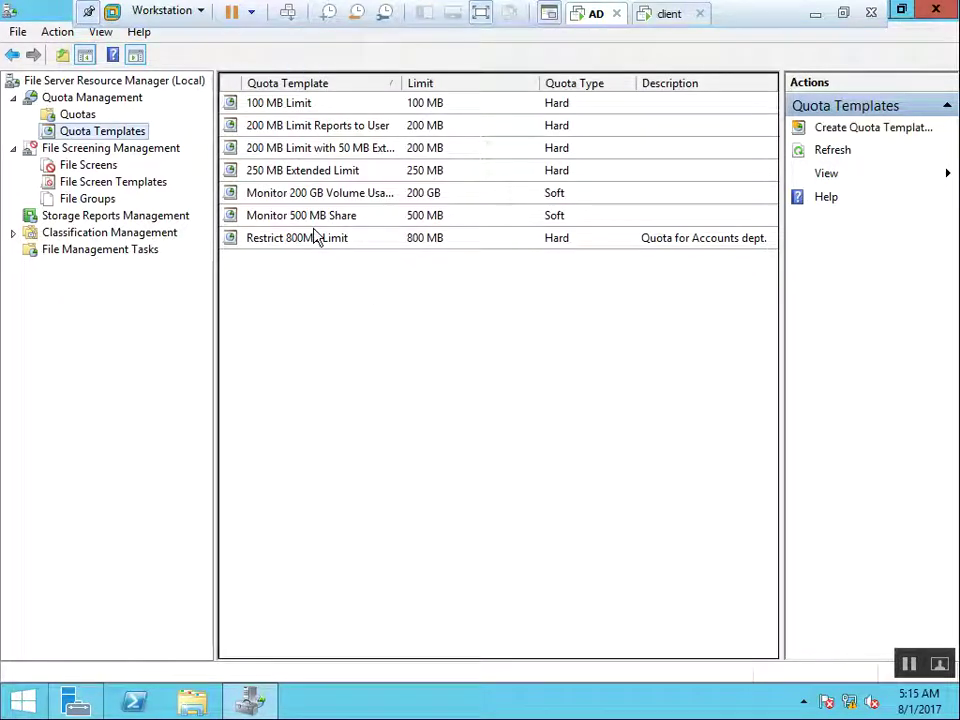
{"action": "left_click", "coordinate": [310, 239]}
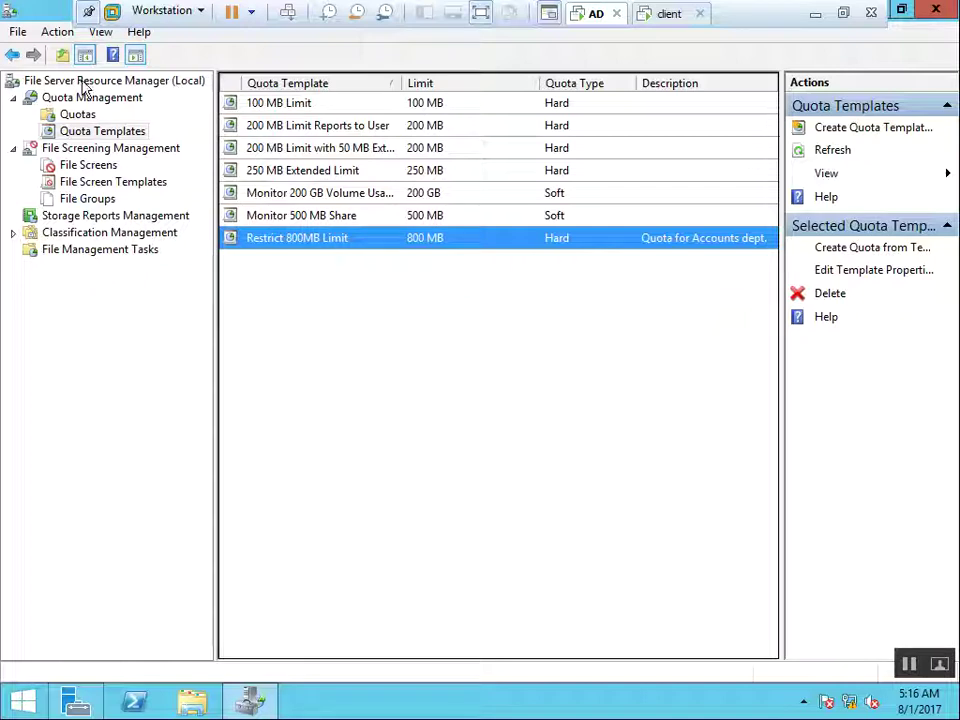
Refresh the Quotas list and start a new quota with its path set to C:\Profile
{"action": "left_click", "coordinate": [72, 116]}
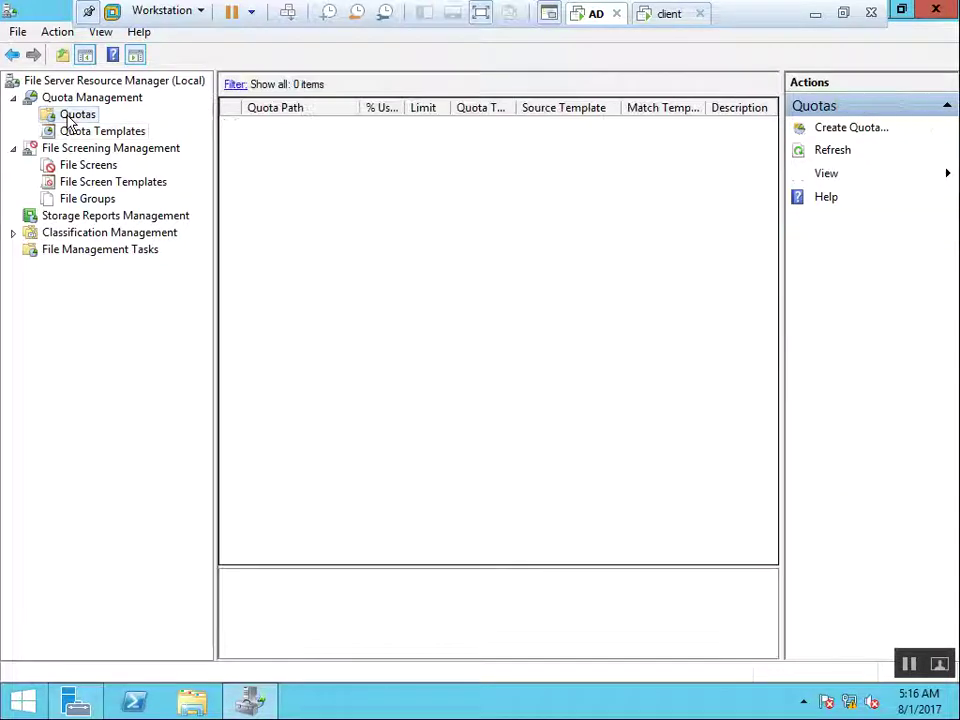
{"action": "right_click", "coordinate": [93, 120]}
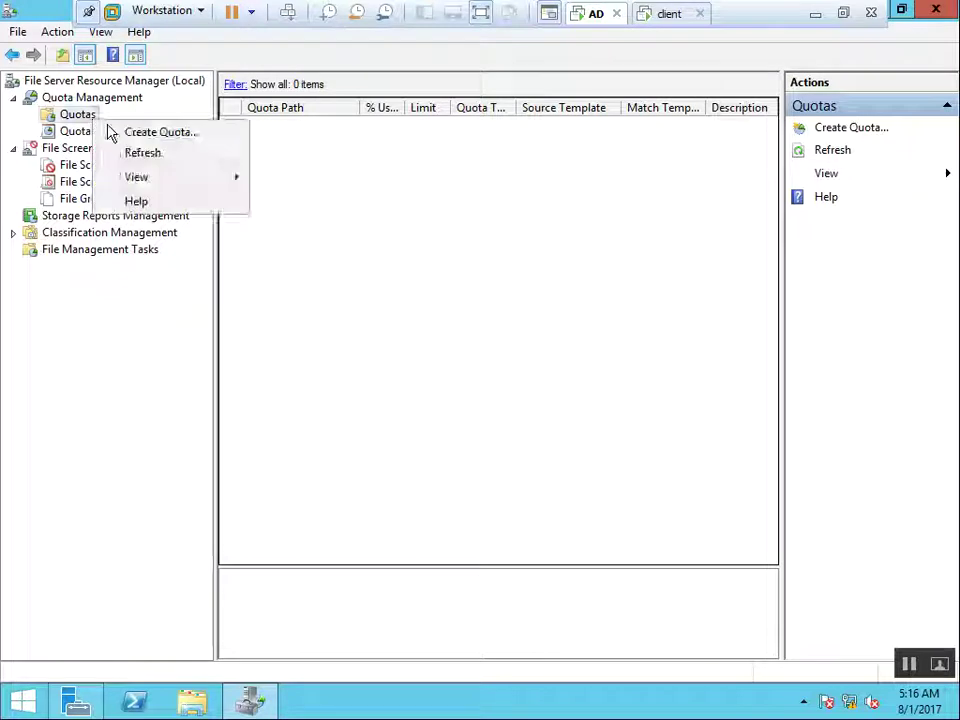
{"action": "left_click", "coordinate": [148, 152]}
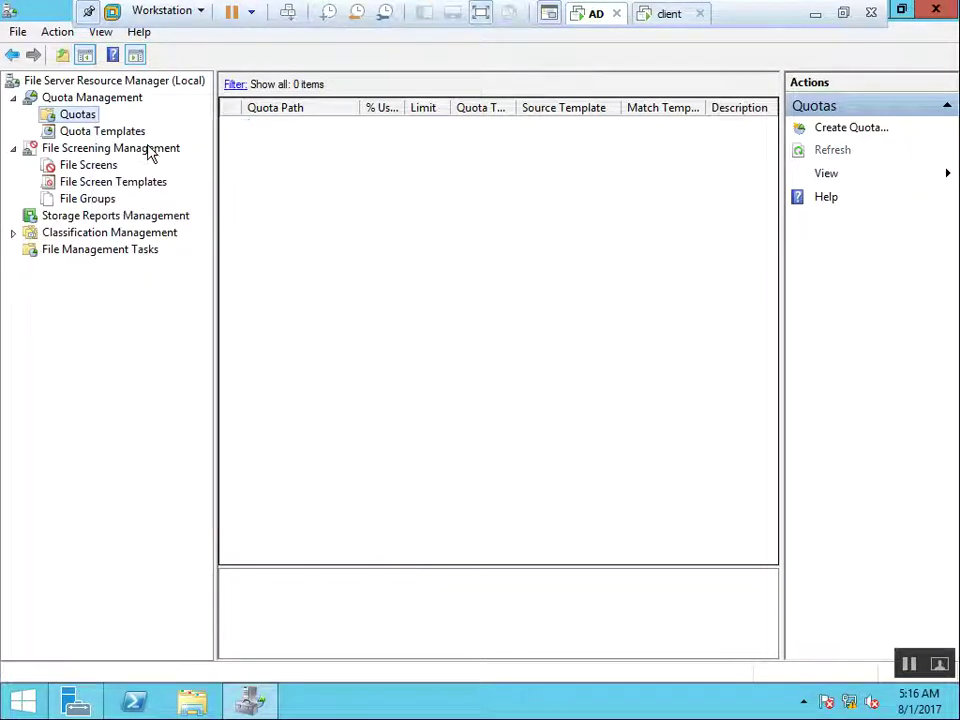
{"action": "right_click", "coordinate": [96, 118]}
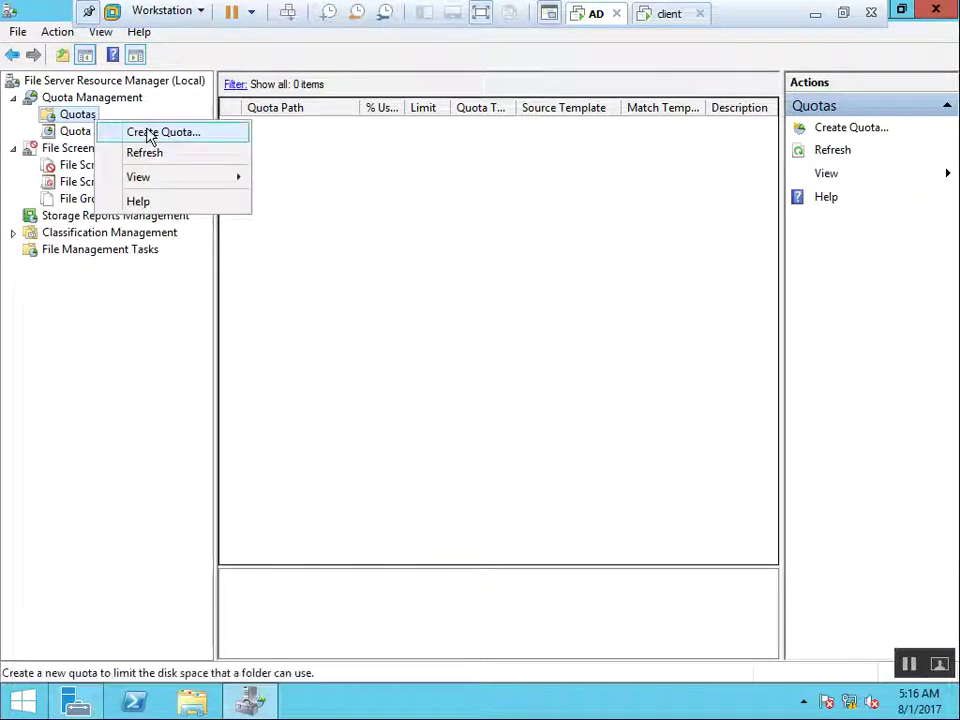
{"action": "left_click", "coordinate": [146, 132]}
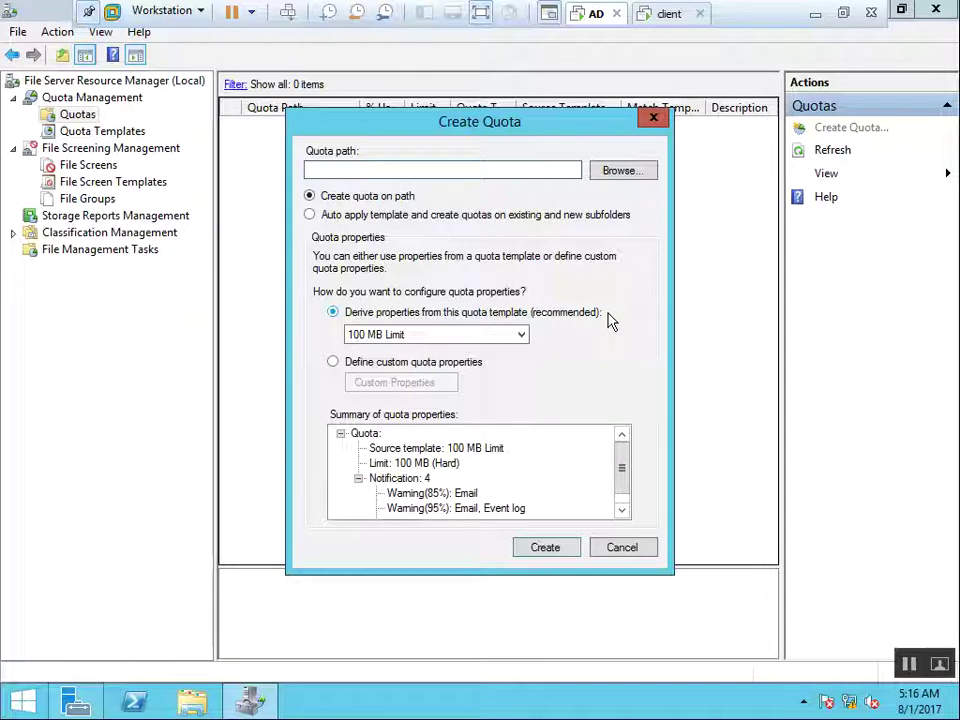
{"action": "left_click", "coordinate": [618, 172]}
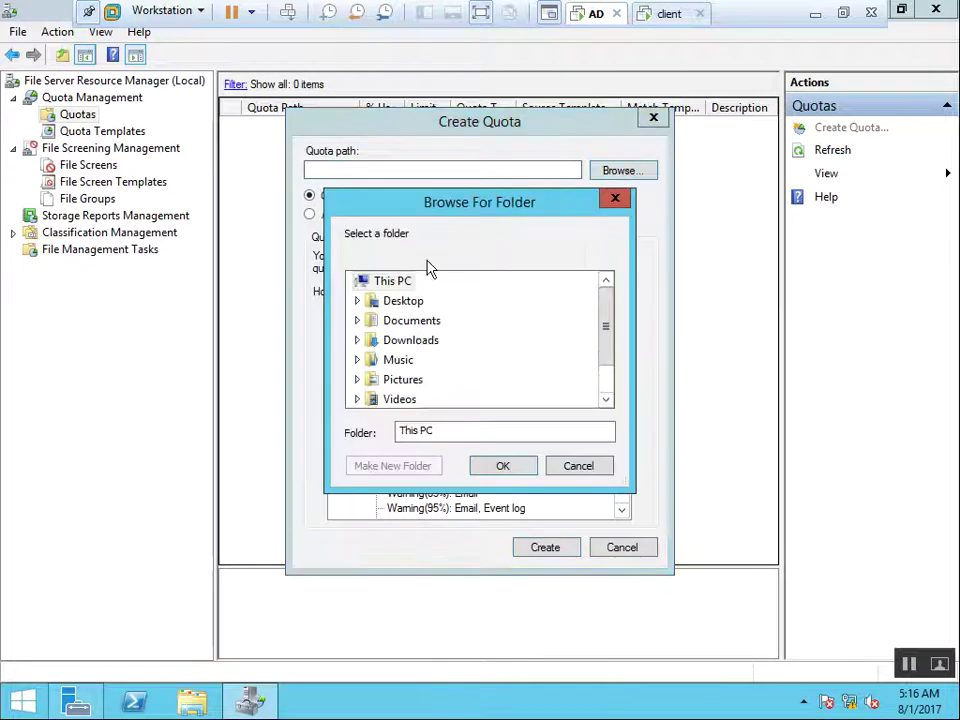
{"action": "left_click", "coordinate": [606, 398]}
{"action": "left_click", "coordinate": [606, 398]}
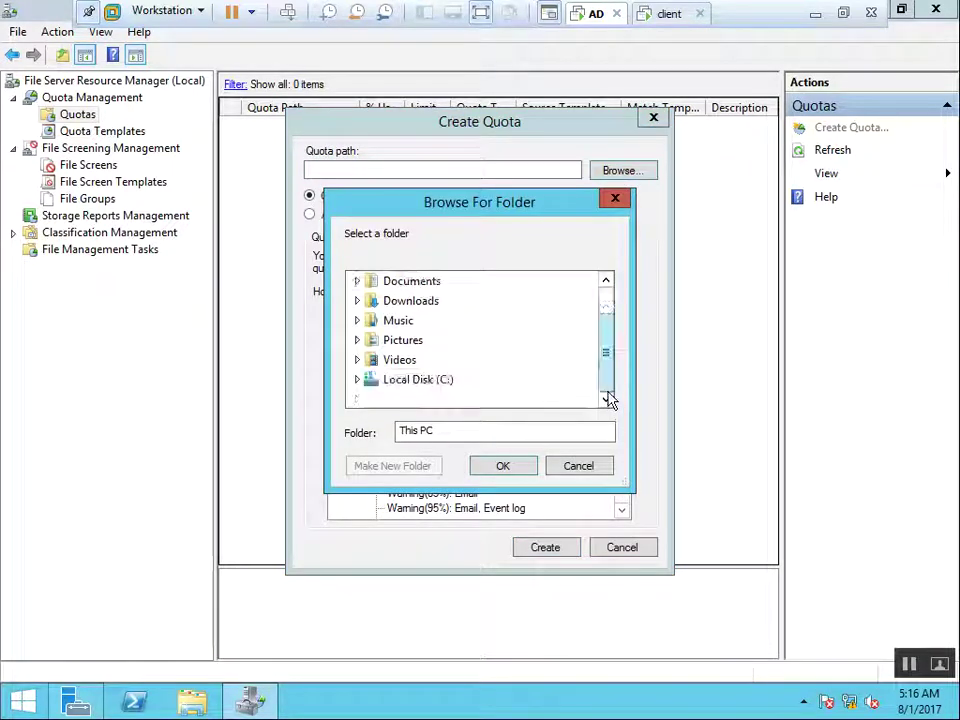
{"action": "double_click", "coordinate": [437, 386]}
{"action": "double_click", "coordinate": [408, 361]}
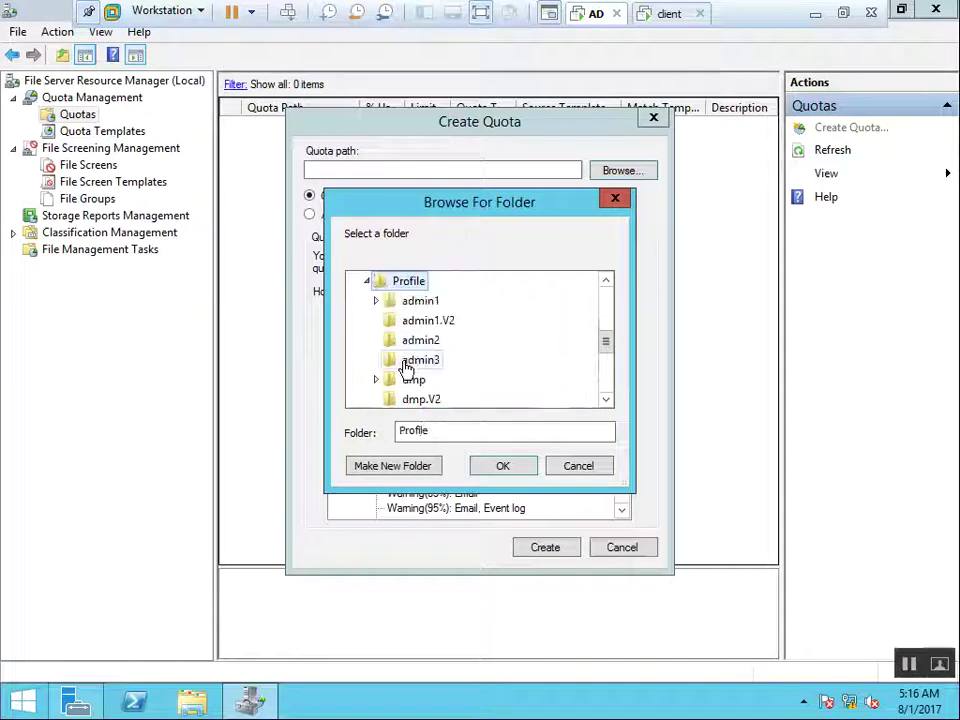
{"action": "left_click", "coordinate": [503, 467]}
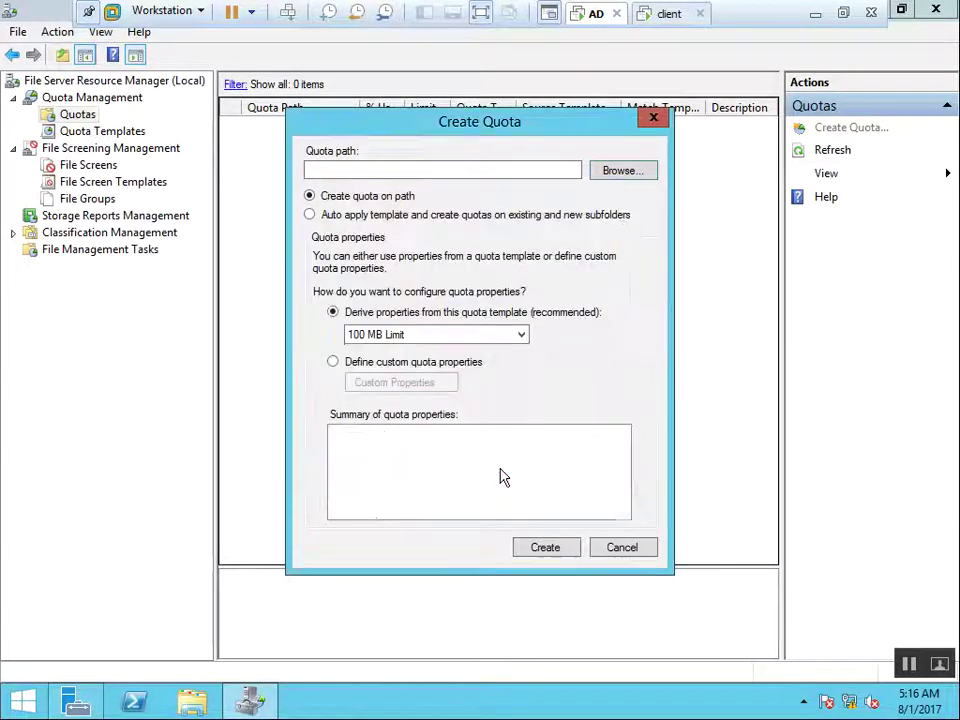
Base the quota on the Restrict 800MB Limit template and create it
{"action": "left_click", "coordinate": [419, 335]}
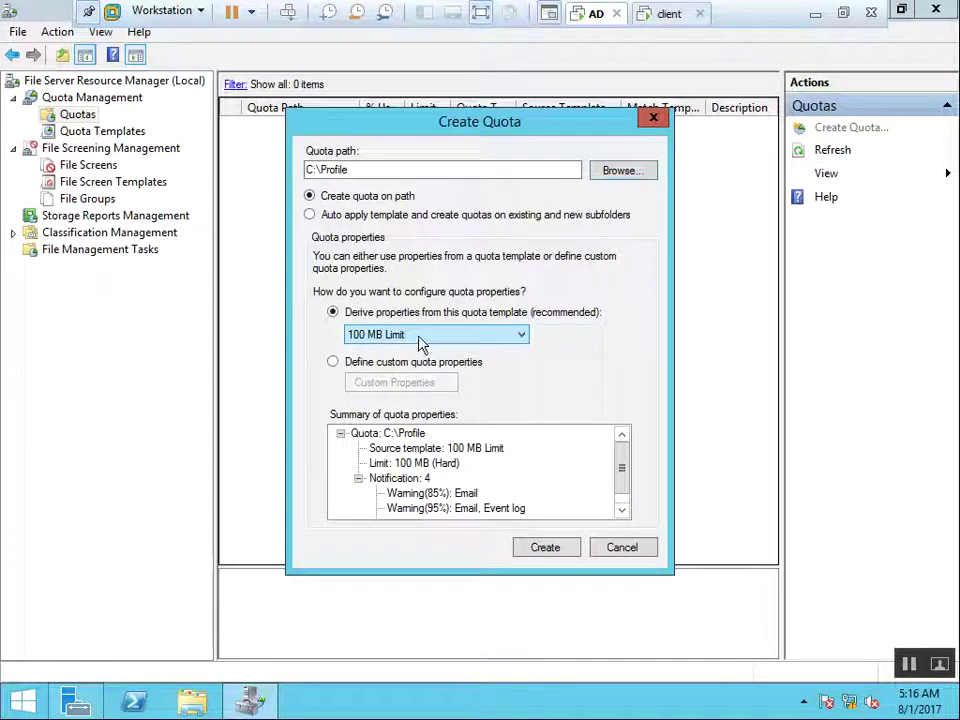
{"action": "left_click", "coordinate": [400, 338]}
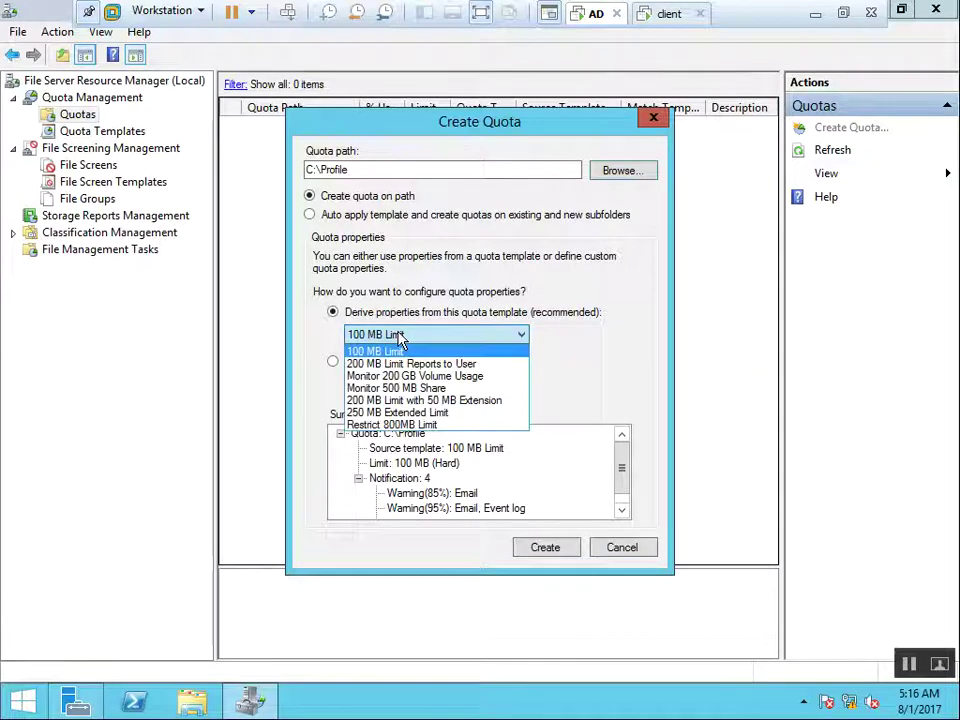
{"action": "left_click", "coordinate": [399, 426]}
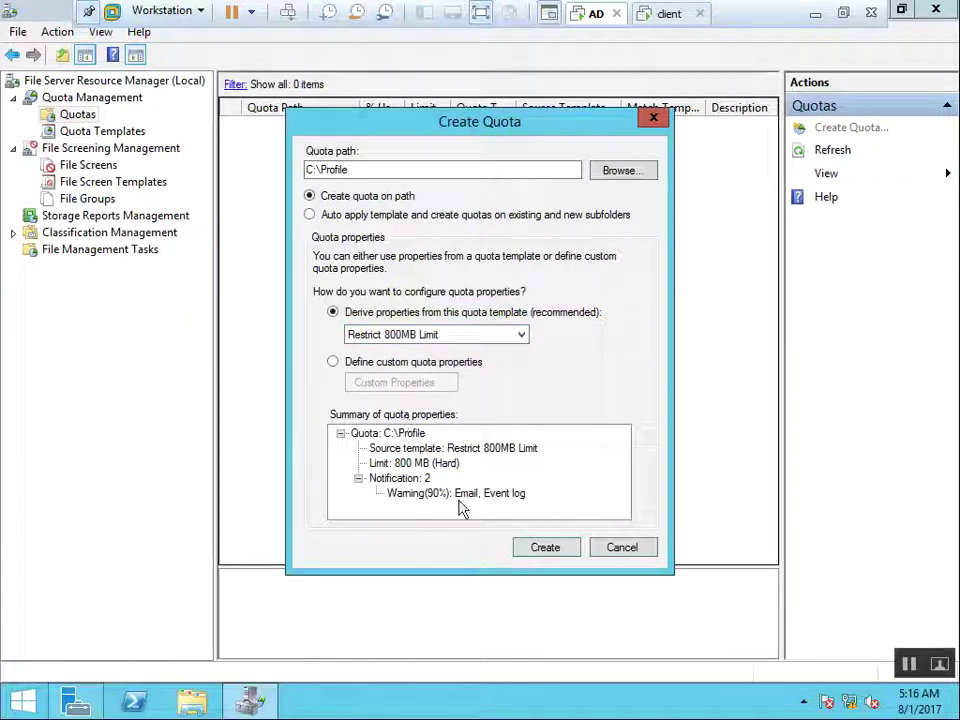
{"action": "left_click", "coordinate": [543, 548]}
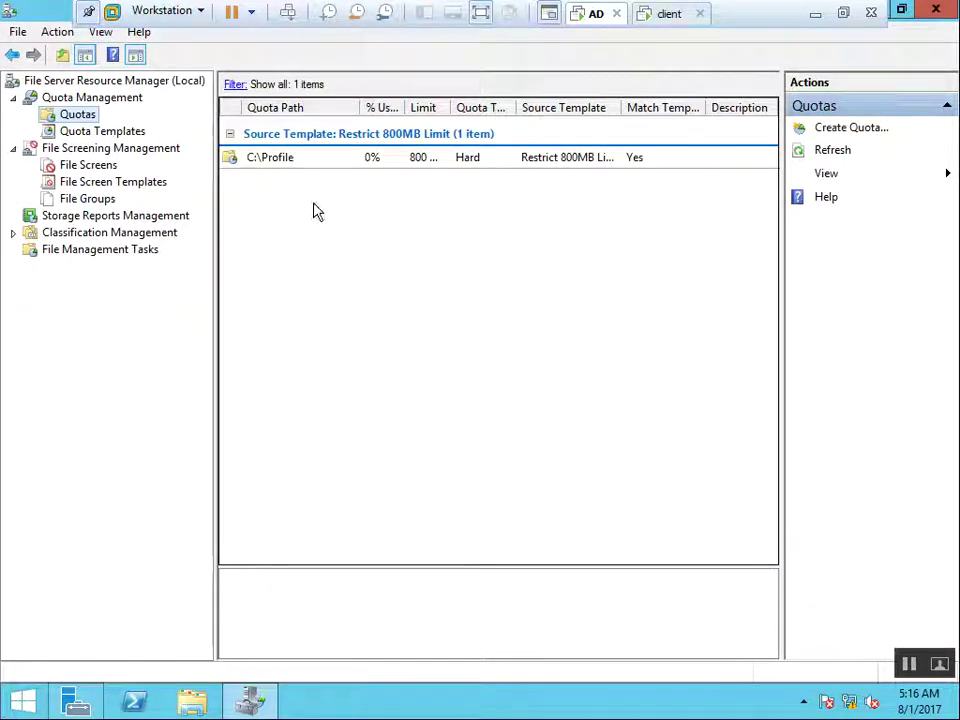
Check that C:\Profile shows 536 MB of 800 MB used, then go to the client VM
{"action": "left_click", "coordinate": [341, 163]}
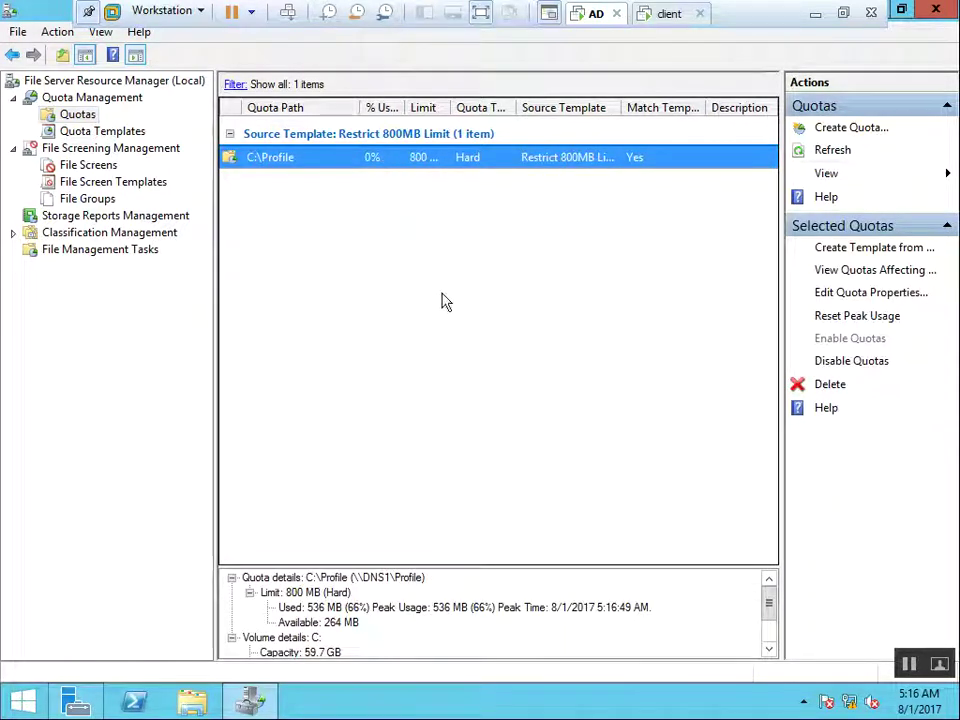
{"action": "left_click", "coordinate": [670, 15]}
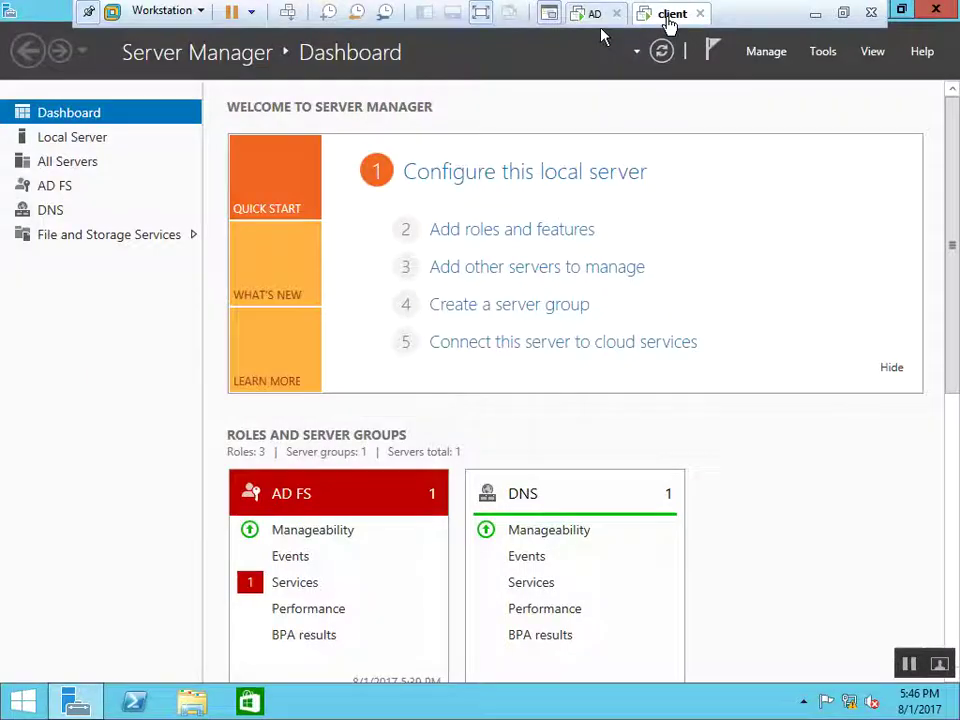
Sign the administrator out of the client machine
{"action": "left_click", "coordinate": [9, 706]}
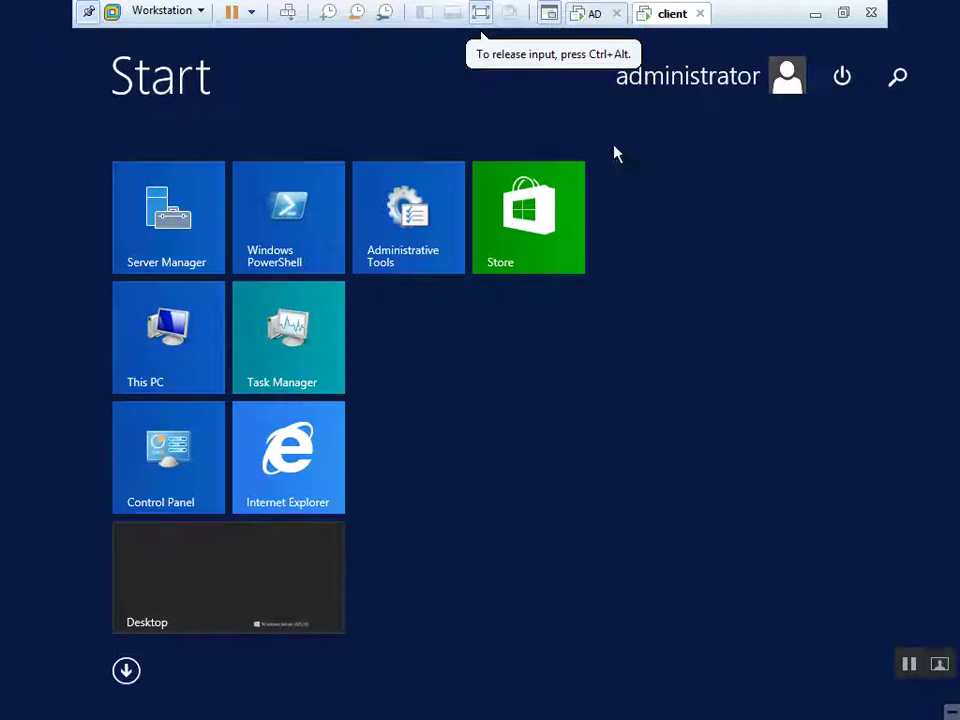
{"action": "left_click", "coordinate": [696, 77]}
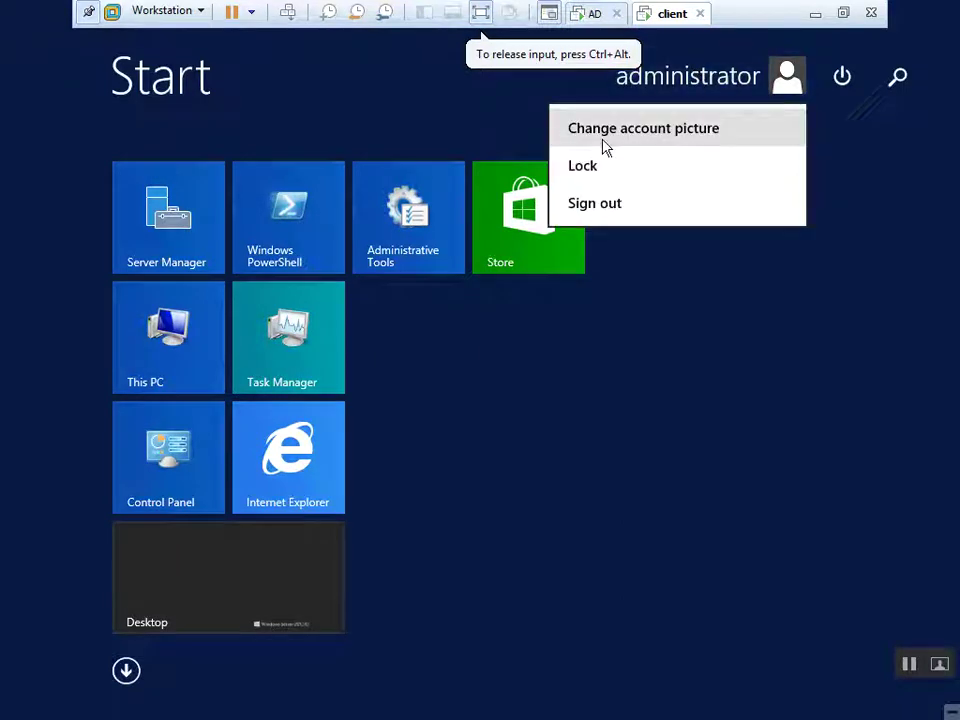
{"action": "left_click", "coordinate": [606, 201]}
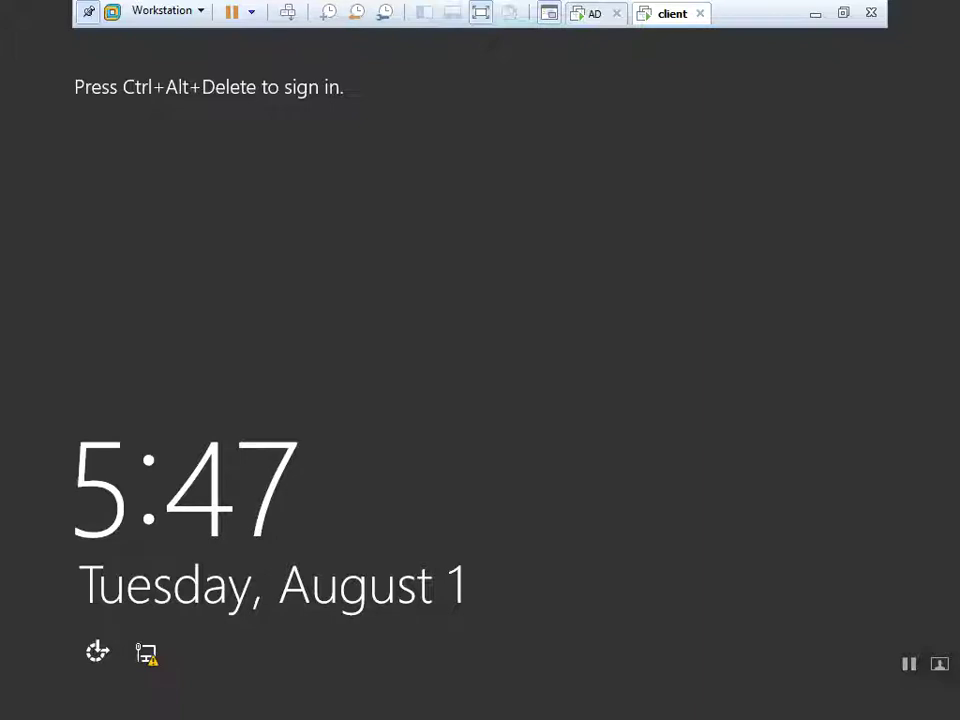
Sign in as another user with the first domain user's name and password
{"action": "mouse_move", "coordinate": [294, 15]}
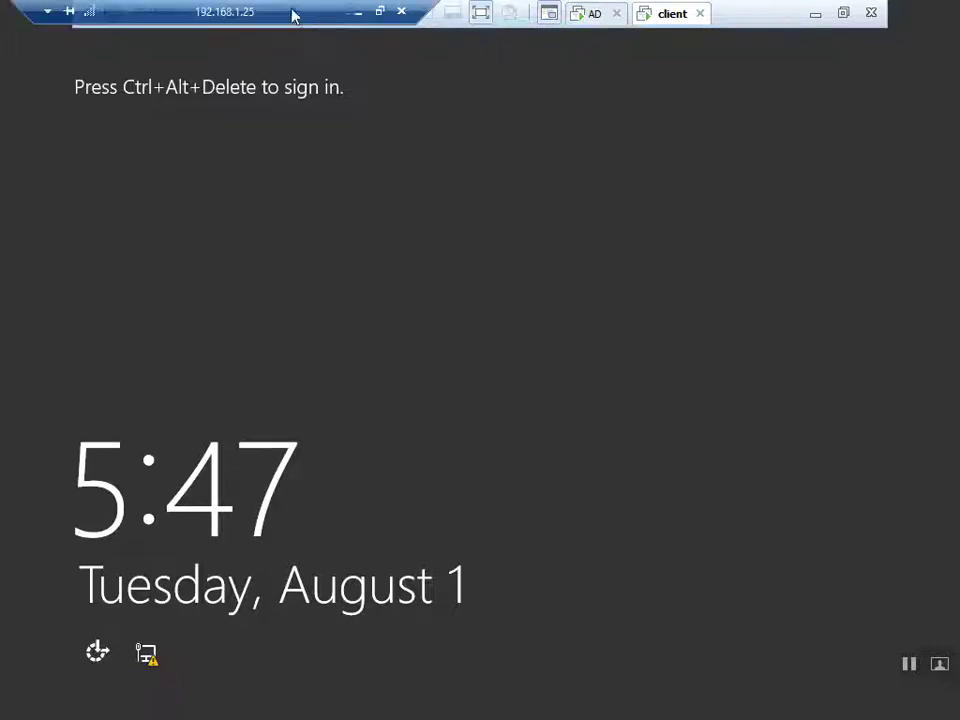
{"action": "left_click_drag", "start_coordinate": [296, 24], "coordinate": [566, 10]}
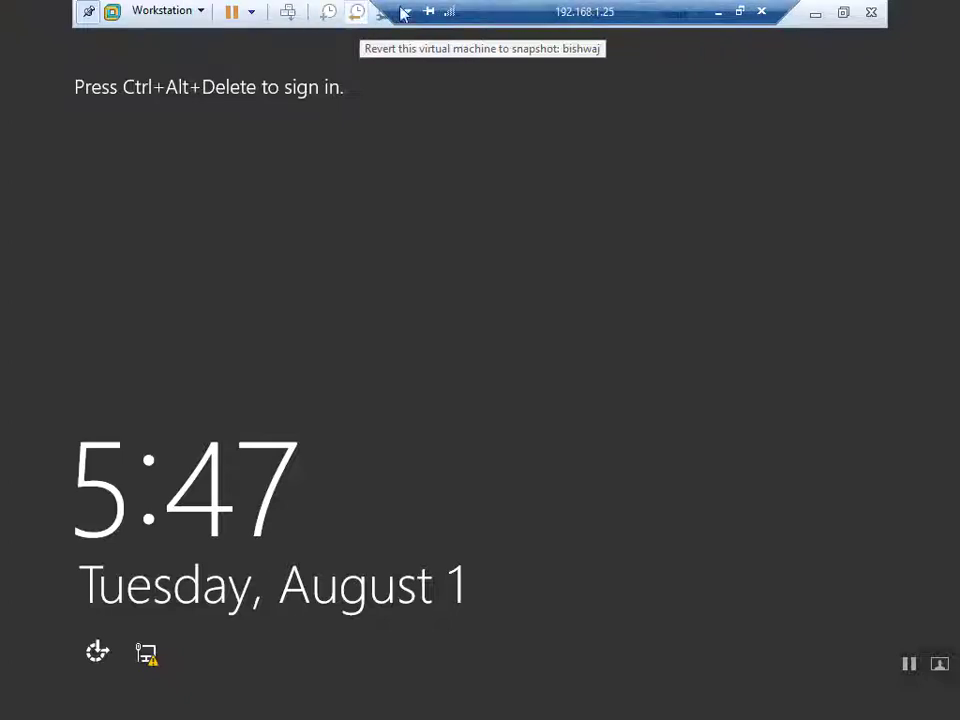
{"action": "left_click", "coordinate": [288, 13]}
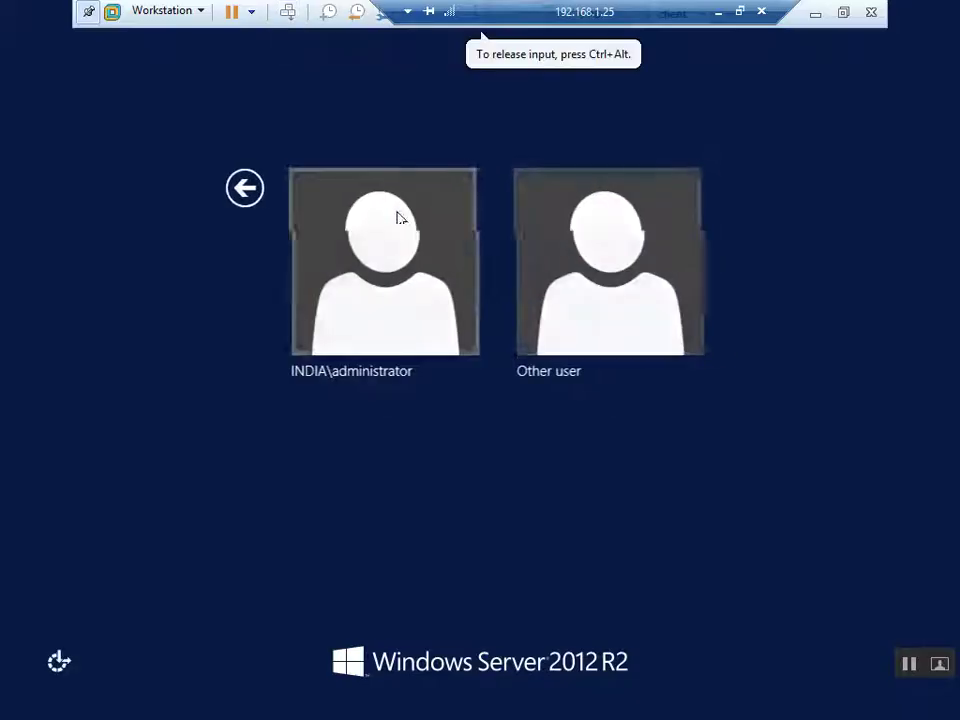
{"action": "left_click", "coordinate": [619, 259]}
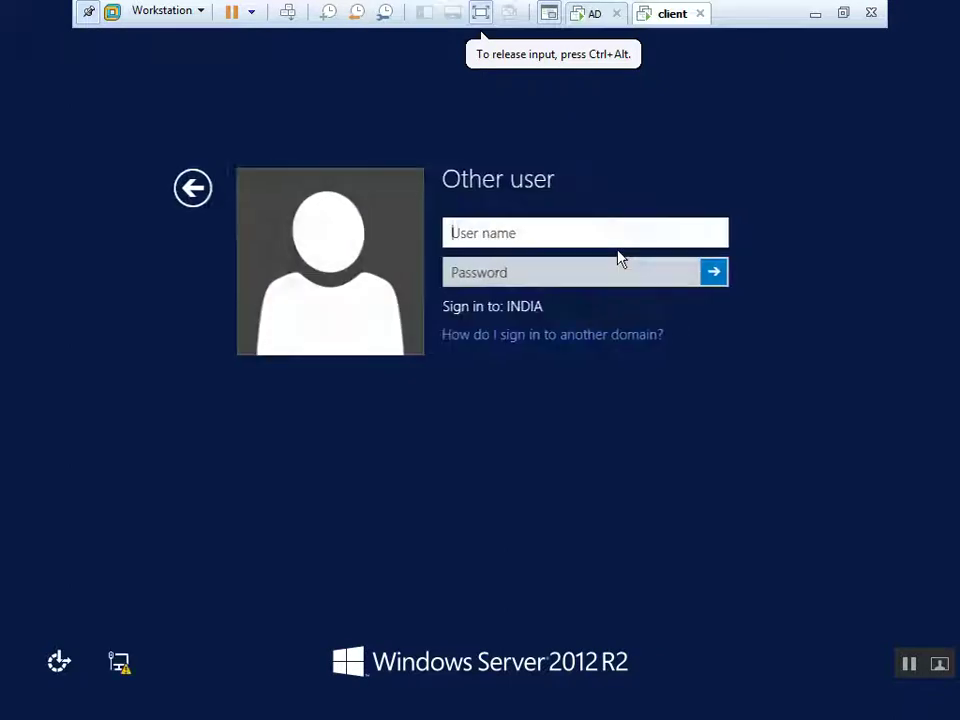
{"action": "type", "text": "admin"}
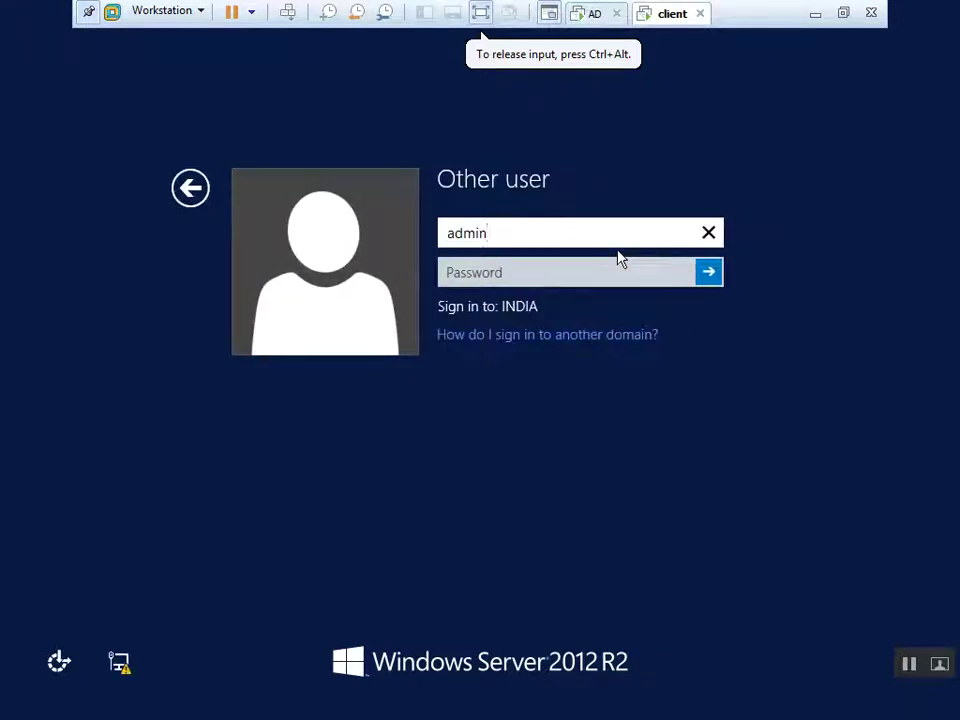
{"action": "type", "text": "1"}
{"action": "key", "text": "Tab"}
{"action": "type", "text": "••••••"}
{"action": "key", "text": "Return"}
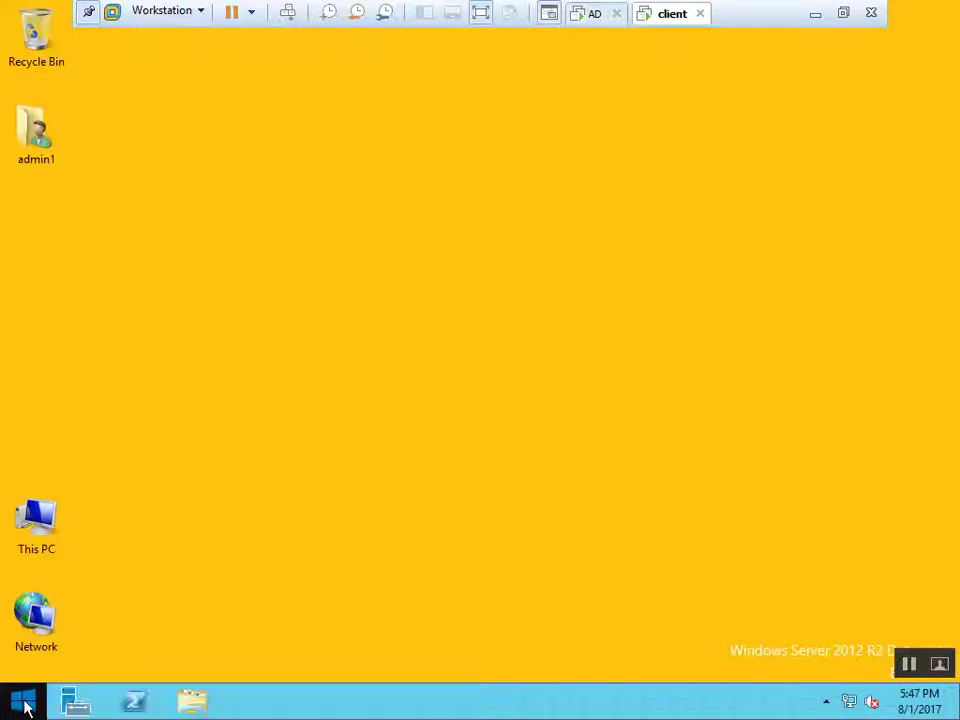
{"action": "left_click", "coordinate": [192, 704]}
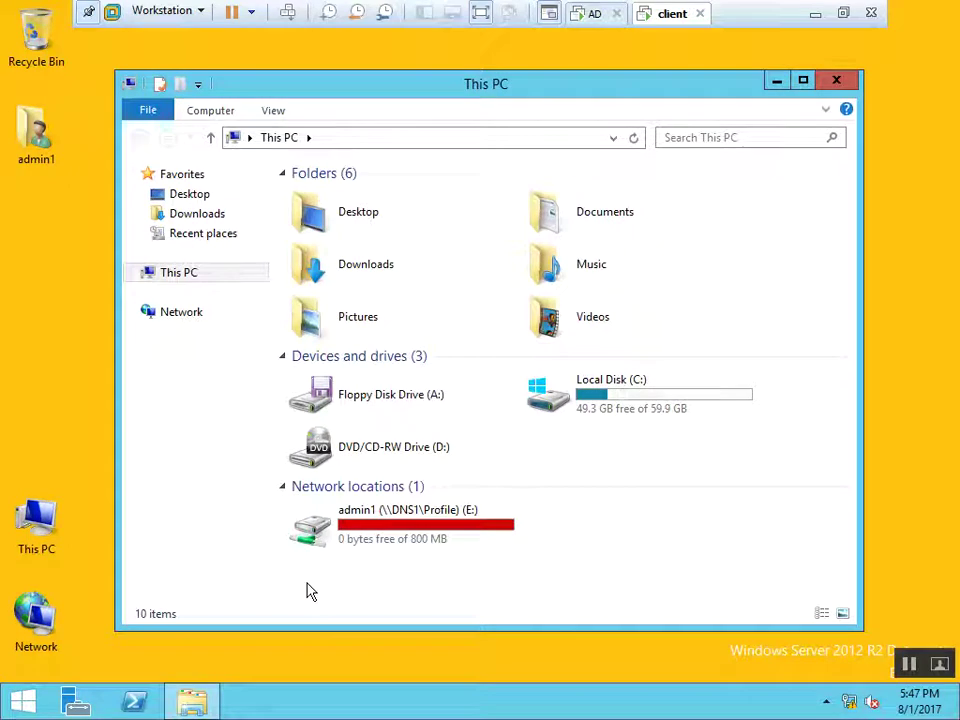
{"action": "left_click", "coordinate": [445, 550]}
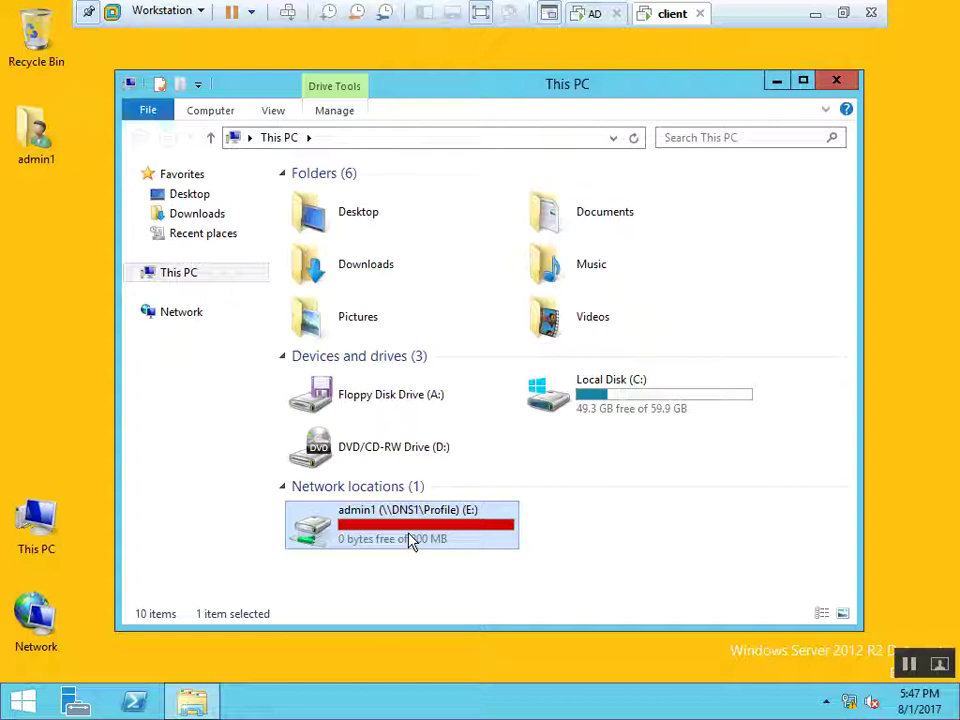
{"action": "mouse_move", "coordinate": [413, 541]}
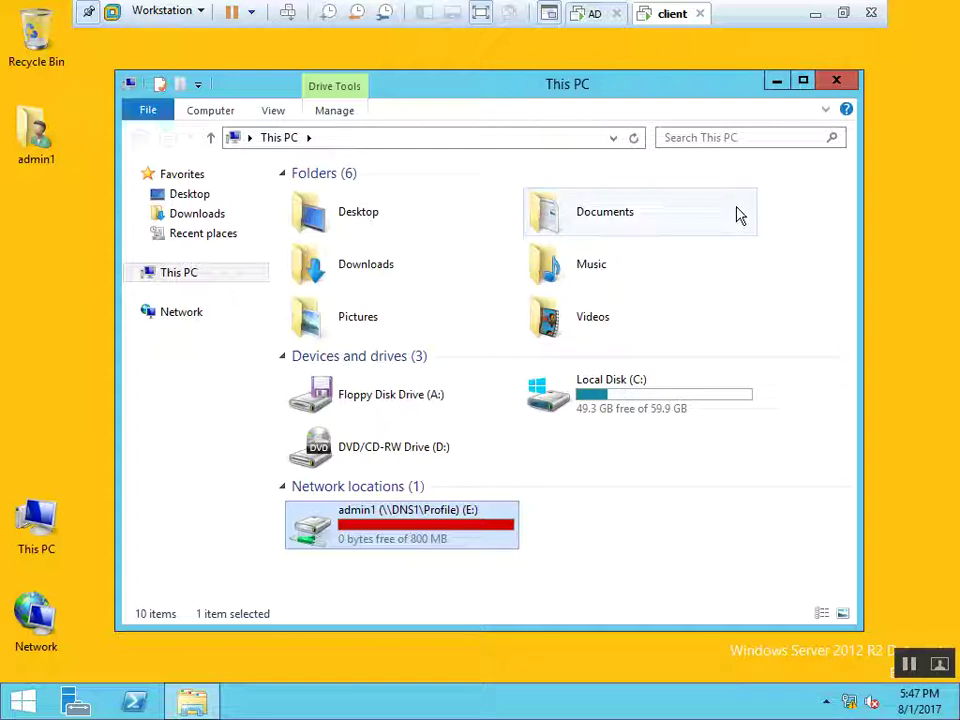
{"action": "left_click", "coordinate": [828, 88]}
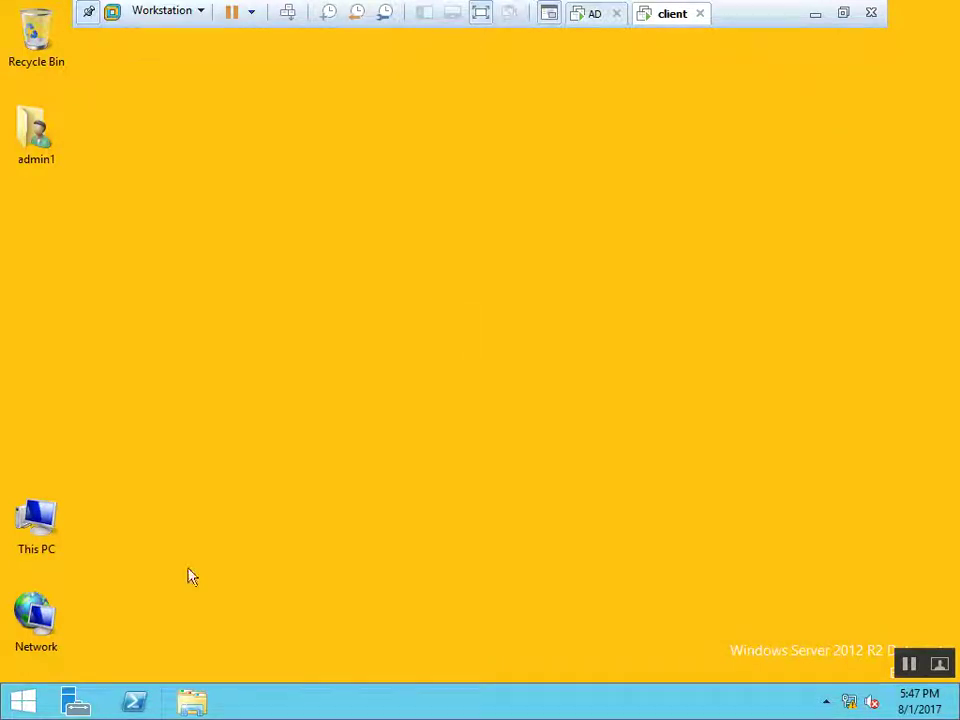
Sign the current user out of the client machine
{"action": "left_click", "coordinate": [22, 703]}
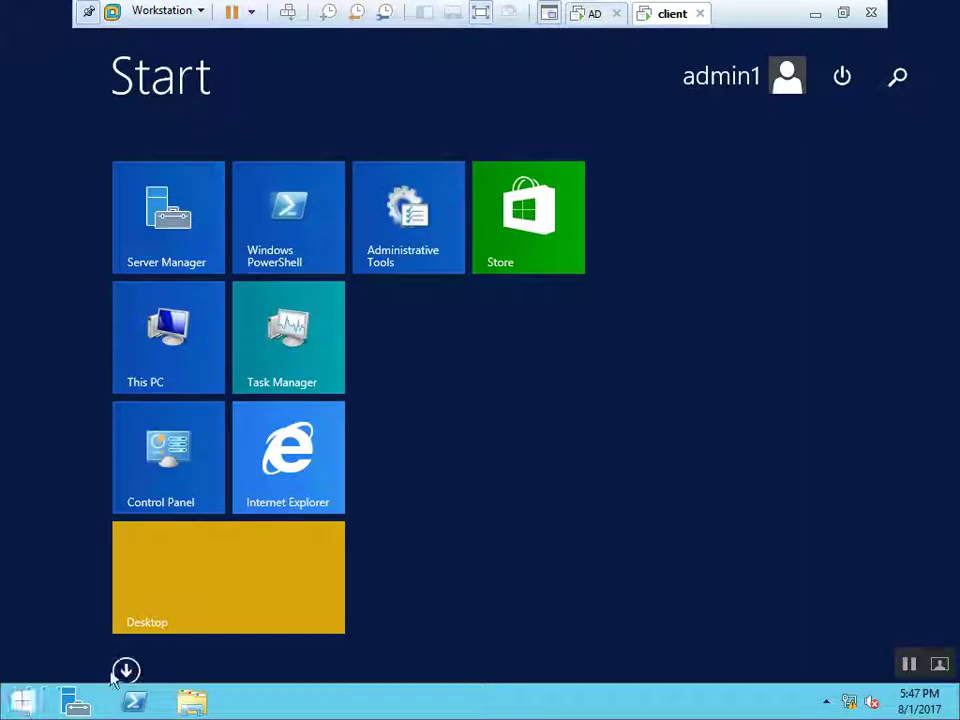
{"action": "left_click", "coordinate": [718, 92]}
{"action": "left_click", "coordinate": [612, 212]}
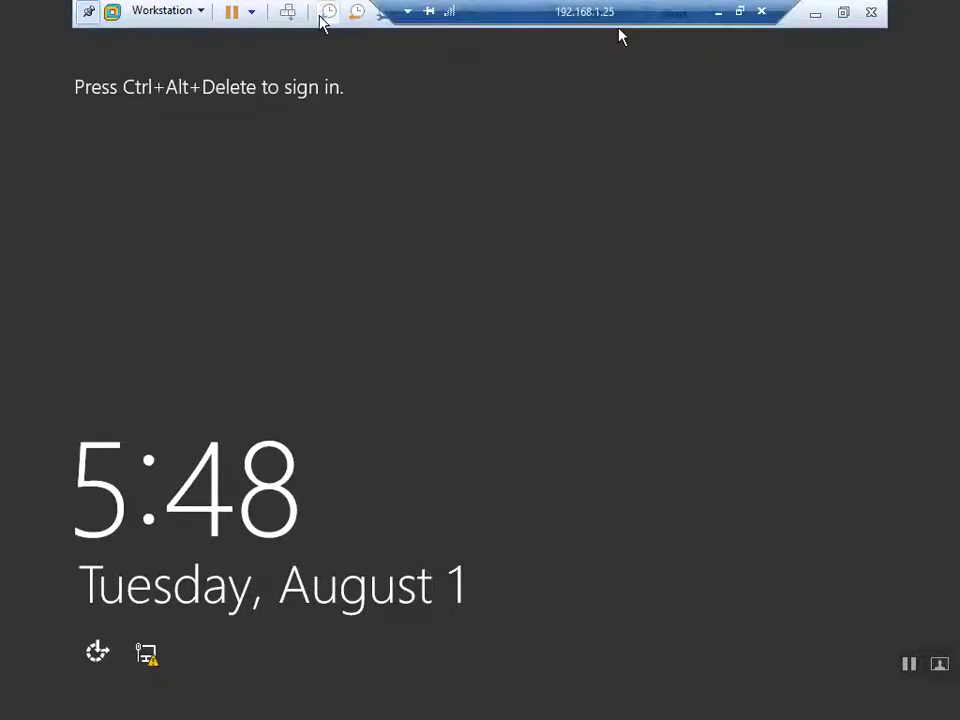
Sign in as another user with the second domain user's name and password
{"action": "left_click", "coordinate": [289, 13]}
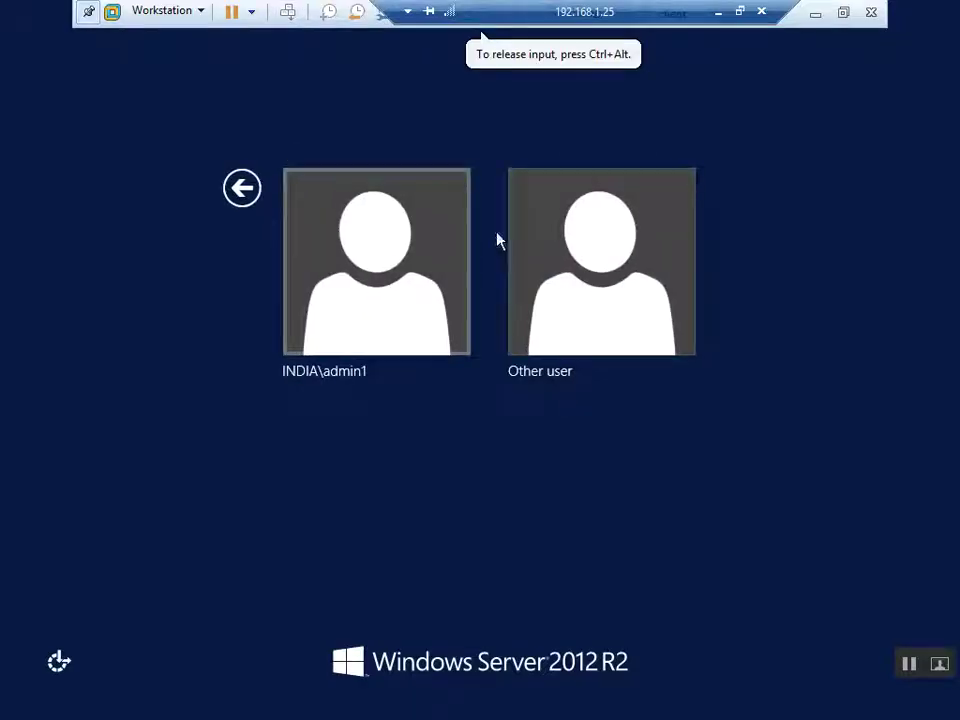
{"action": "left_click", "coordinate": [564, 259]}
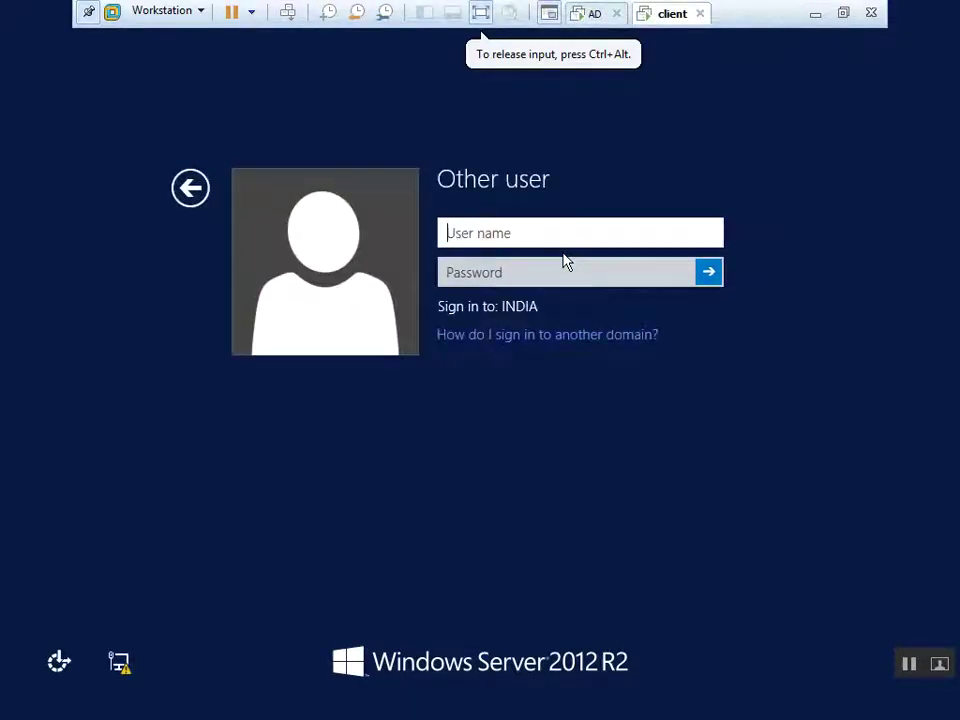
{"action": "type", "text": "admin"}
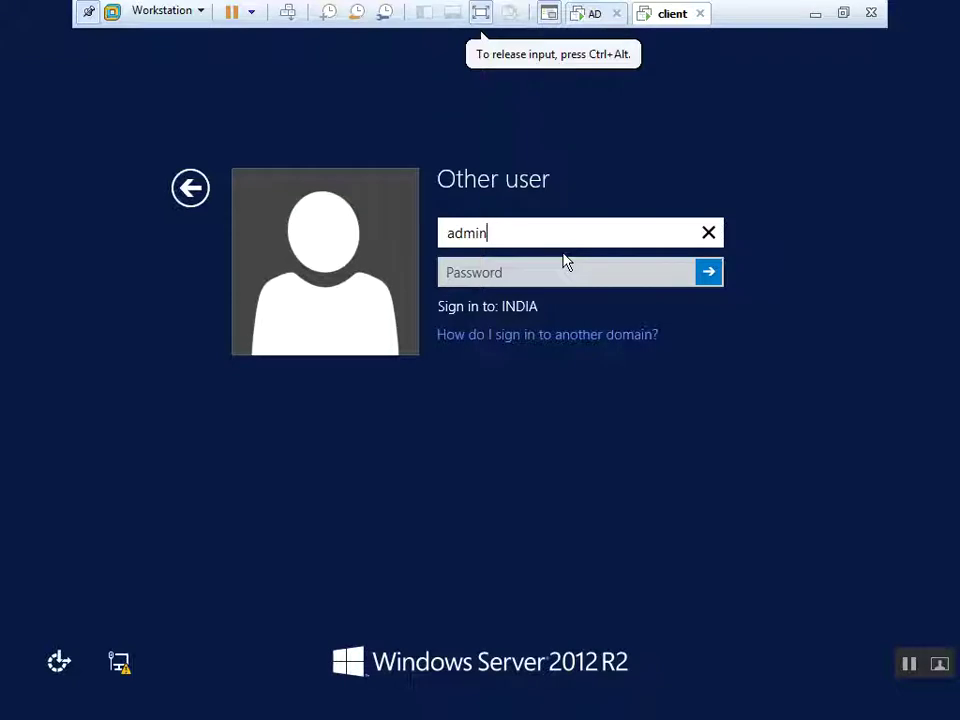
{"action": "type", "text": "2"}
{"action": "key", "text": "Tab"}
{"action": "type", "text": "P@"}
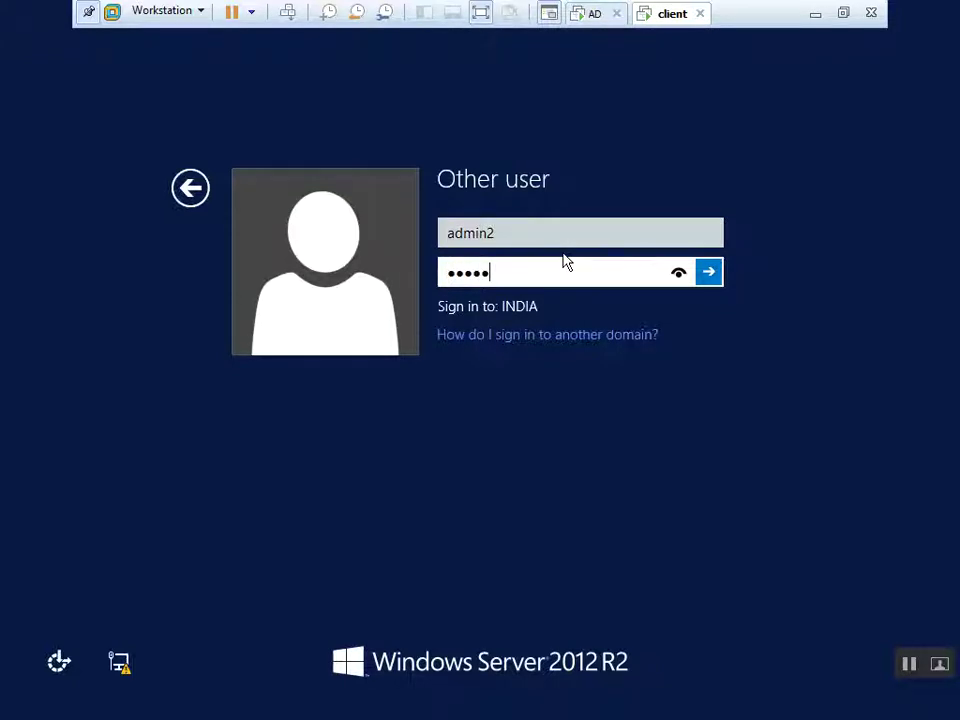
{"action": "key", "text": "Return"}
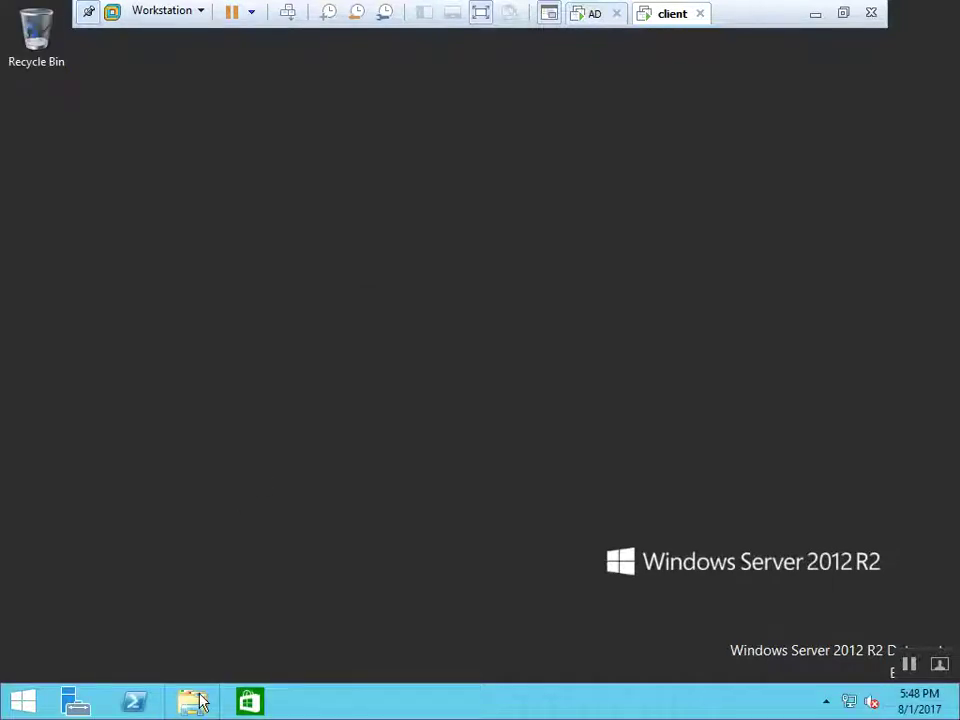
Open This PC, look inside the mapped Profile drive (E:), and return to This PC
{"action": "left_click", "coordinate": [192, 702]}
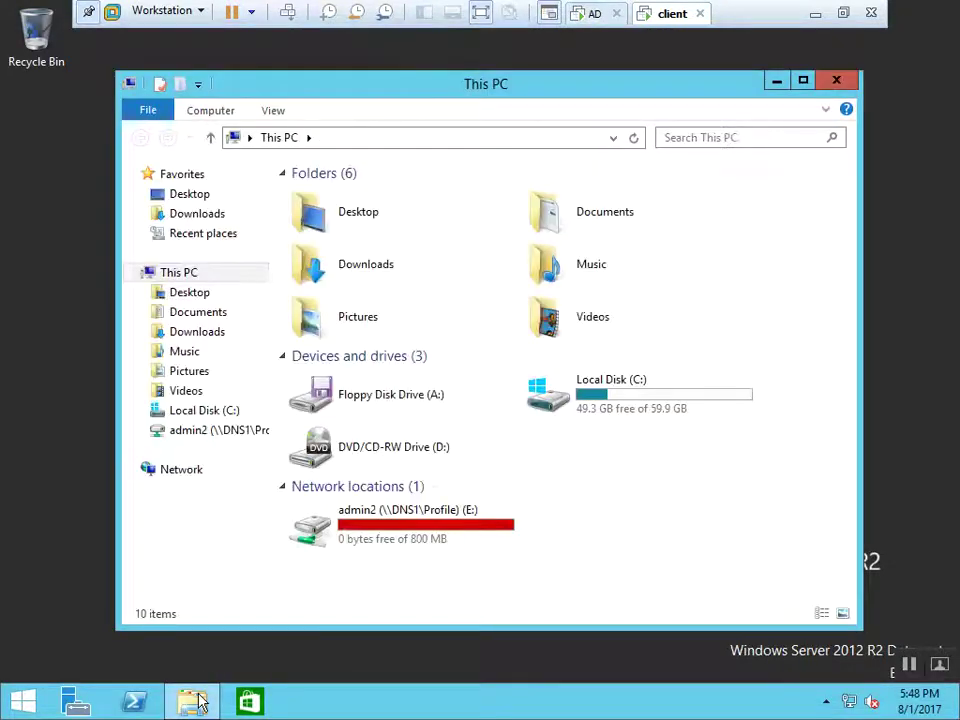
{"action": "double_click", "coordinate": [430, 540]}
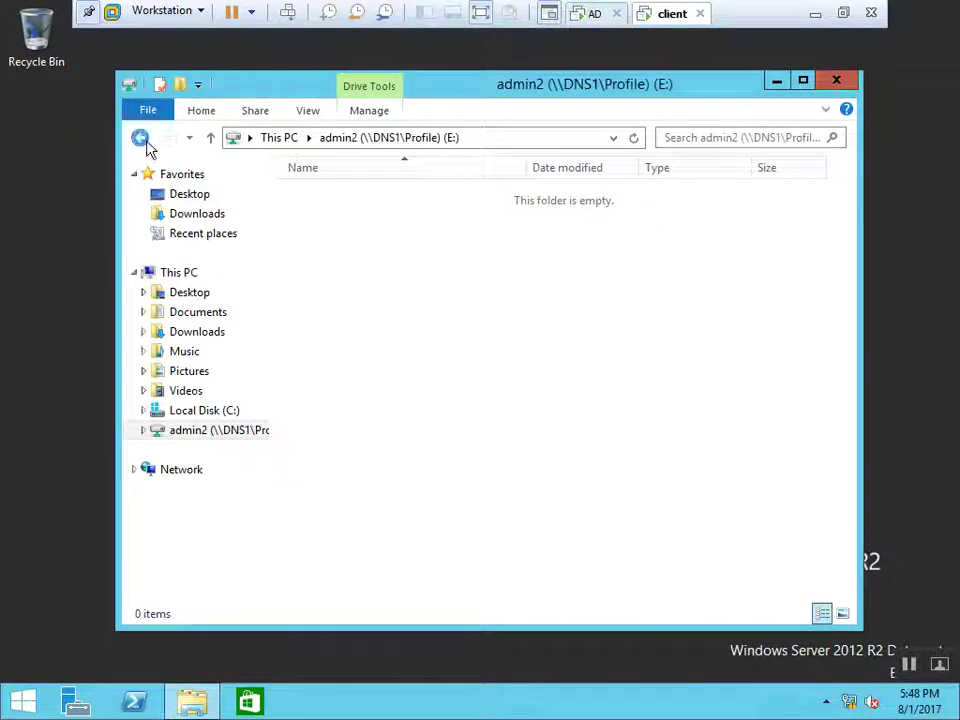
{"action": "left_click", "coordinate": [140, 139]}
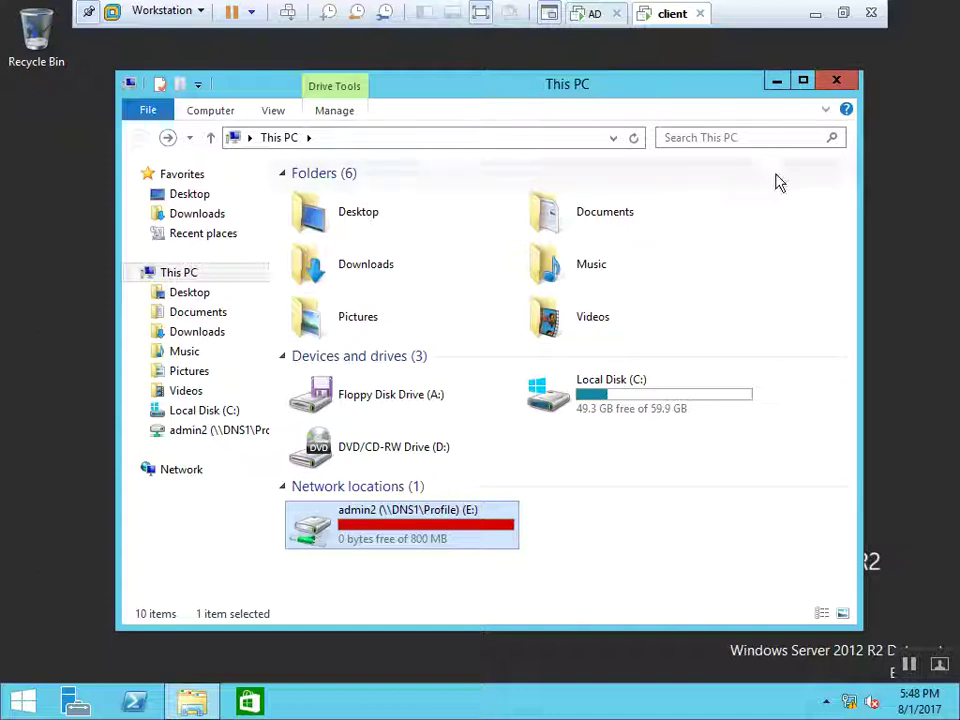
Refresh the server's Quotas list so C:\Profile shows 1.86 GB used, 238% of 800 MB
{"action": "left_click", "coordinate": [598, 16]}
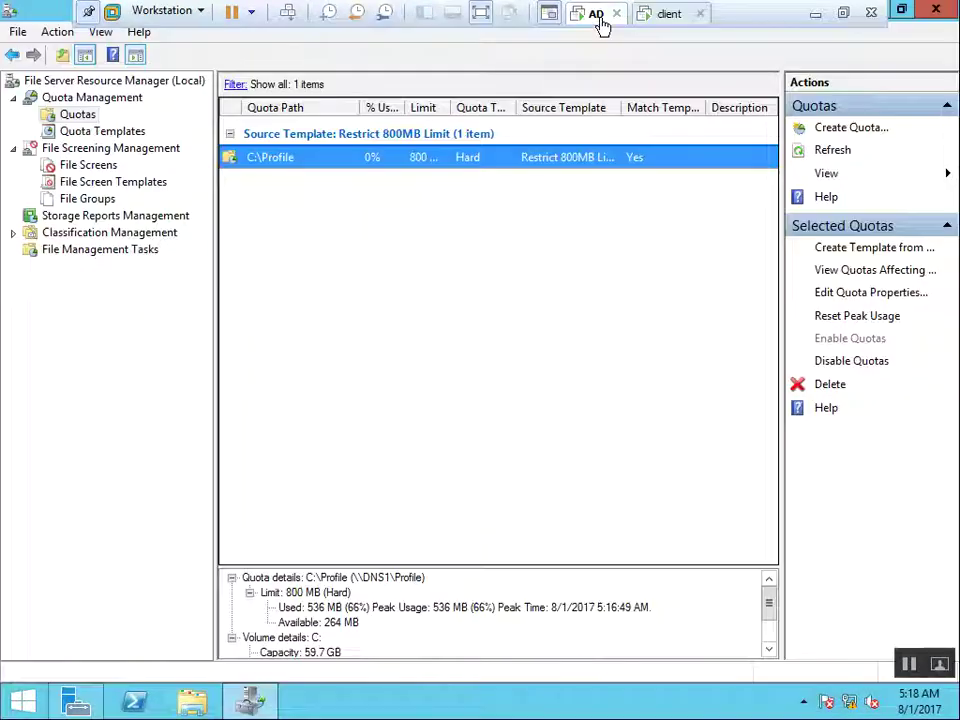
{"action": "left_click", "coordinate": [406, 224]}
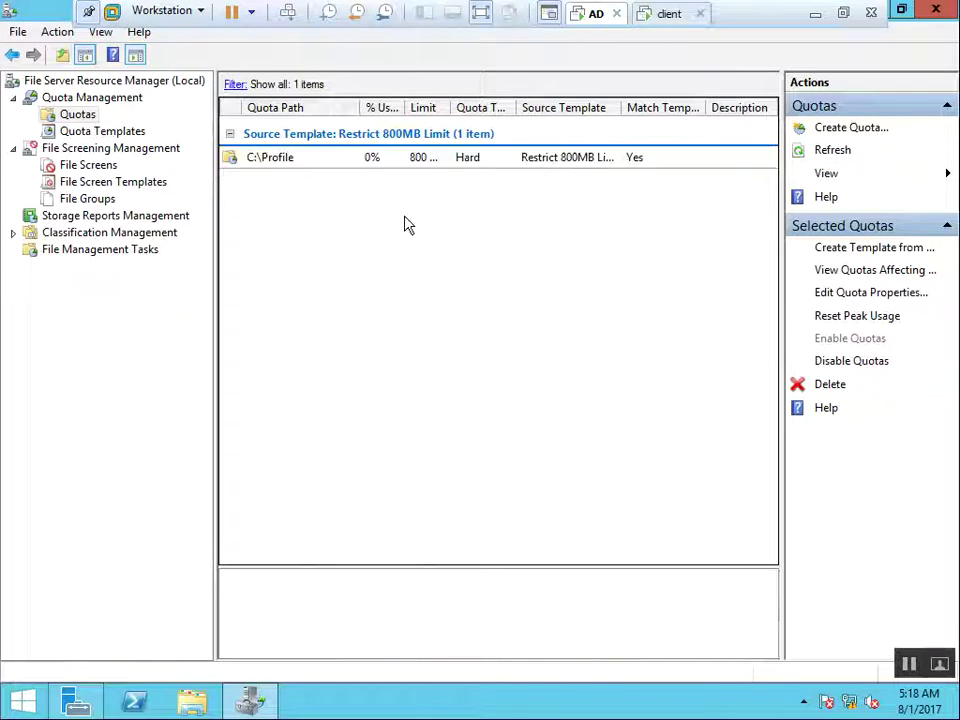
{"action": "left_click", "coordinate": [330, 162]}
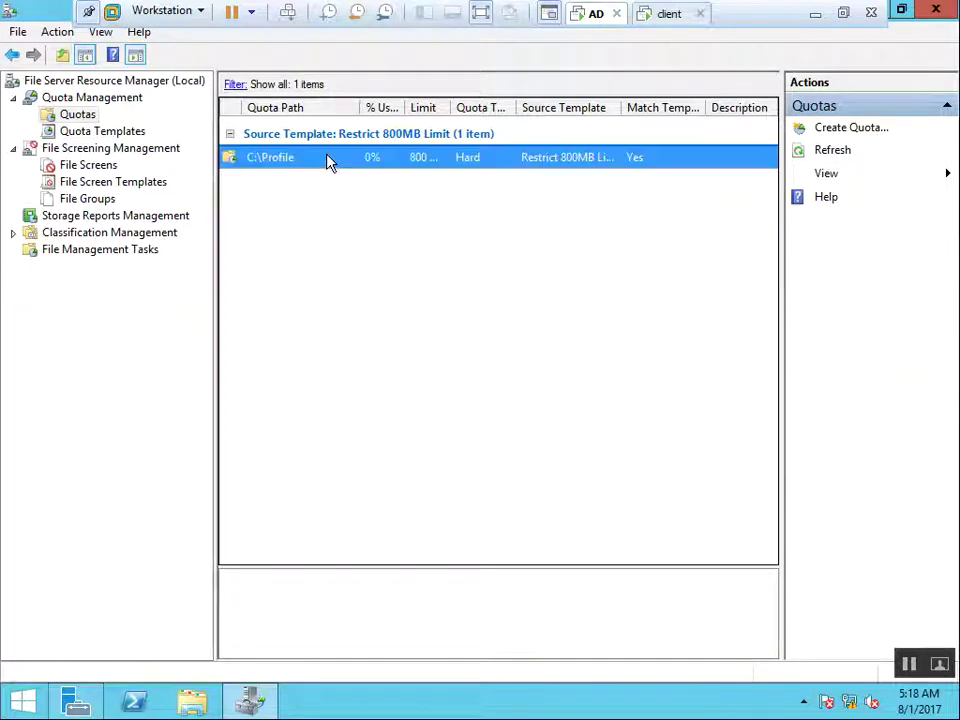
{"action": "right_click", "coordinate": [289, 224]}
{"action": "left_click", "coordinate": [320, 251]}
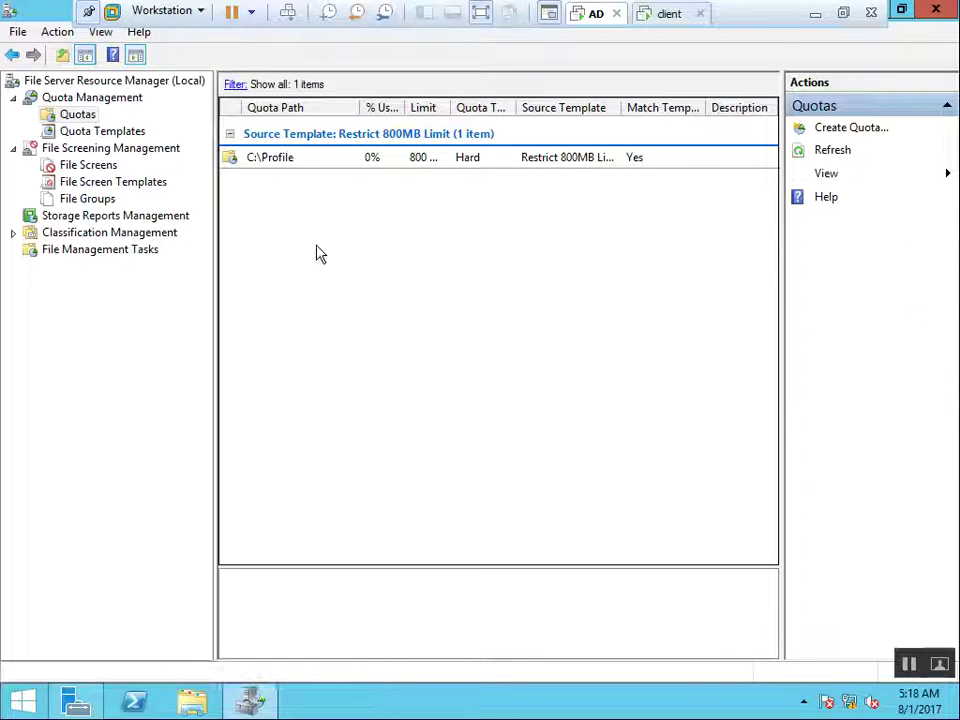
{"action": "left_click", "coordinate": [420, 163]}
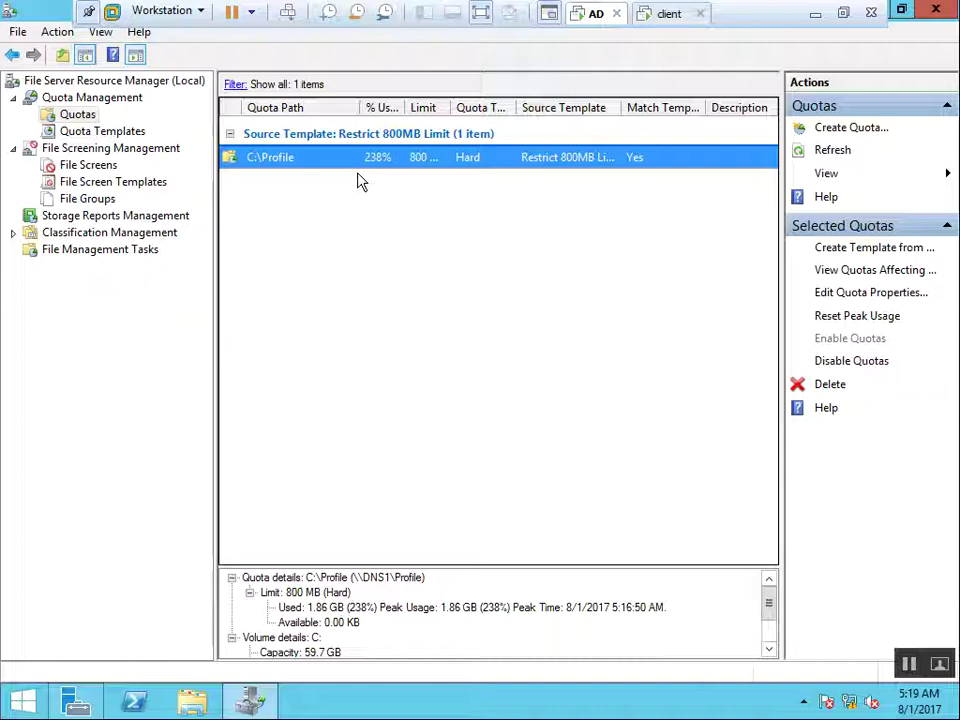
{"action": "right_click", "coordinate": [305, 166]}
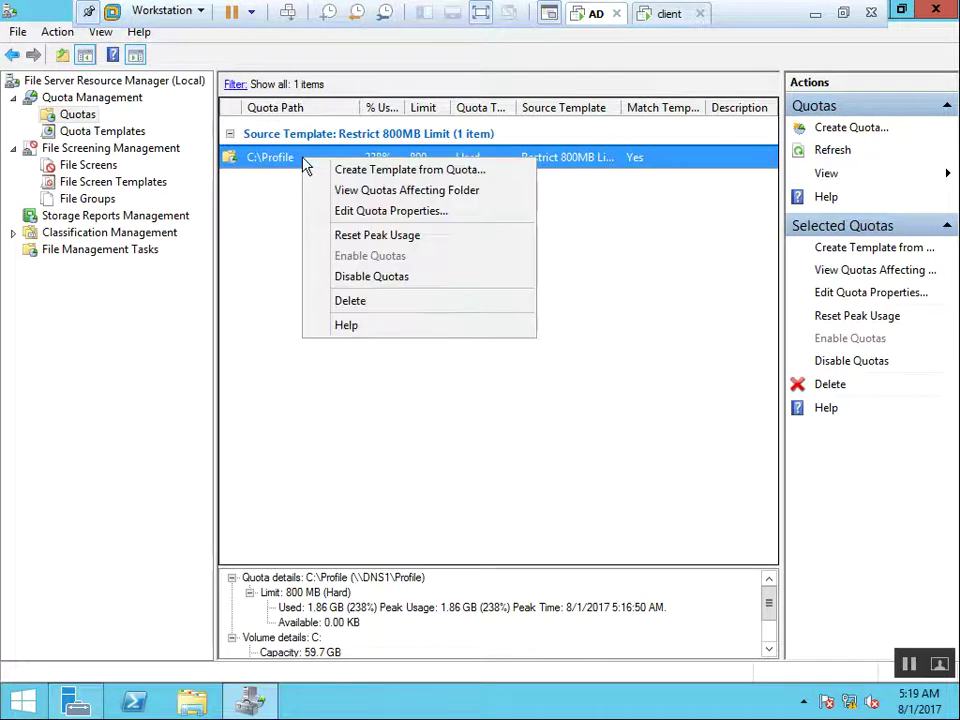
Change the C:\Profile quota's space limit to 2048 MB
{"action": "left_click", "coordinate": [339, 210]}
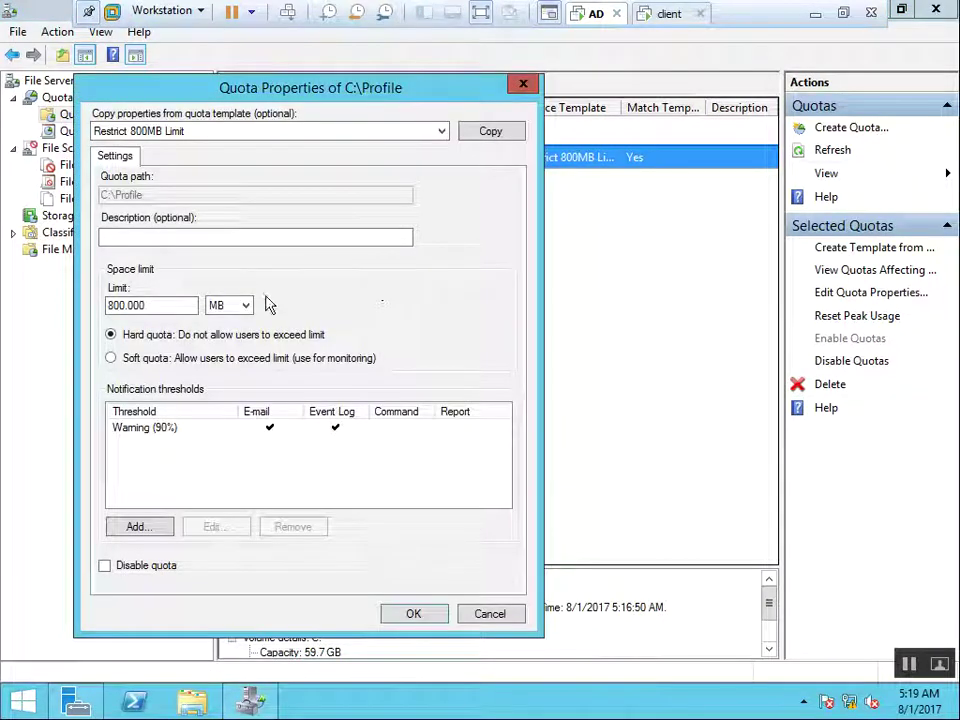
{"action": "left_click", "coordinate": [182, 310]}
{"action": "key", "text": "BackSpace"}
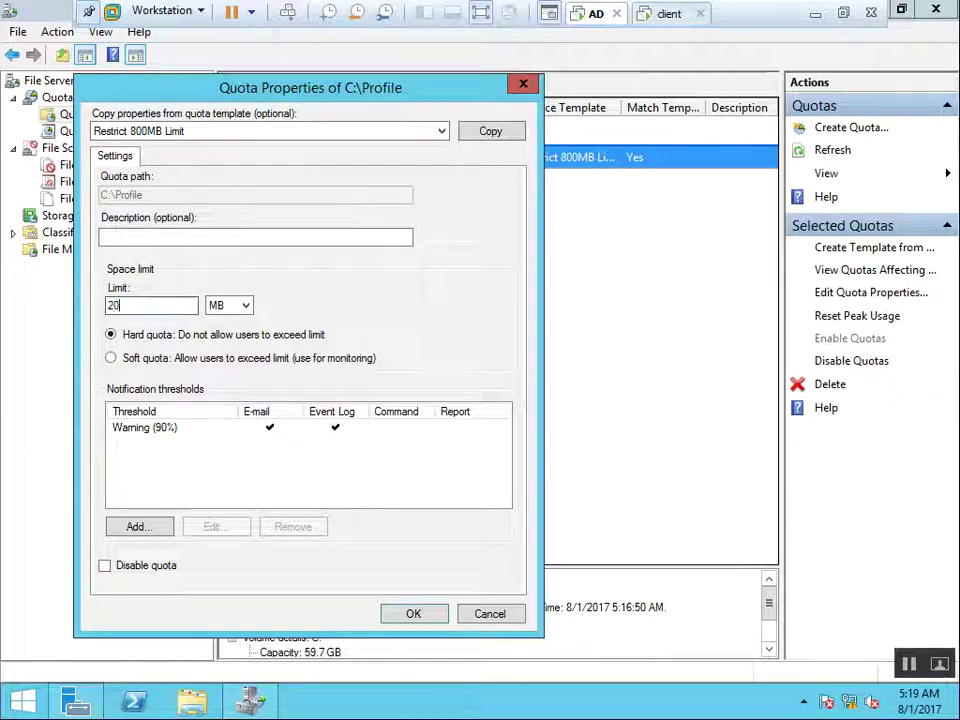
{"action": "type", "text": "8"}
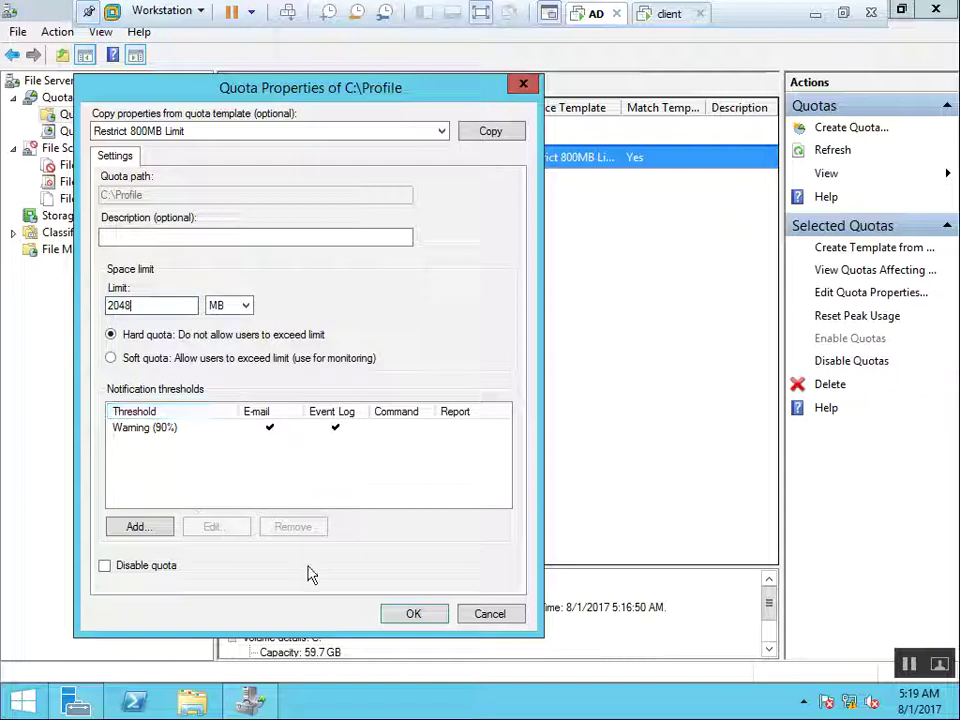
{"action": "left_click", "coordinate": [413, 613]}
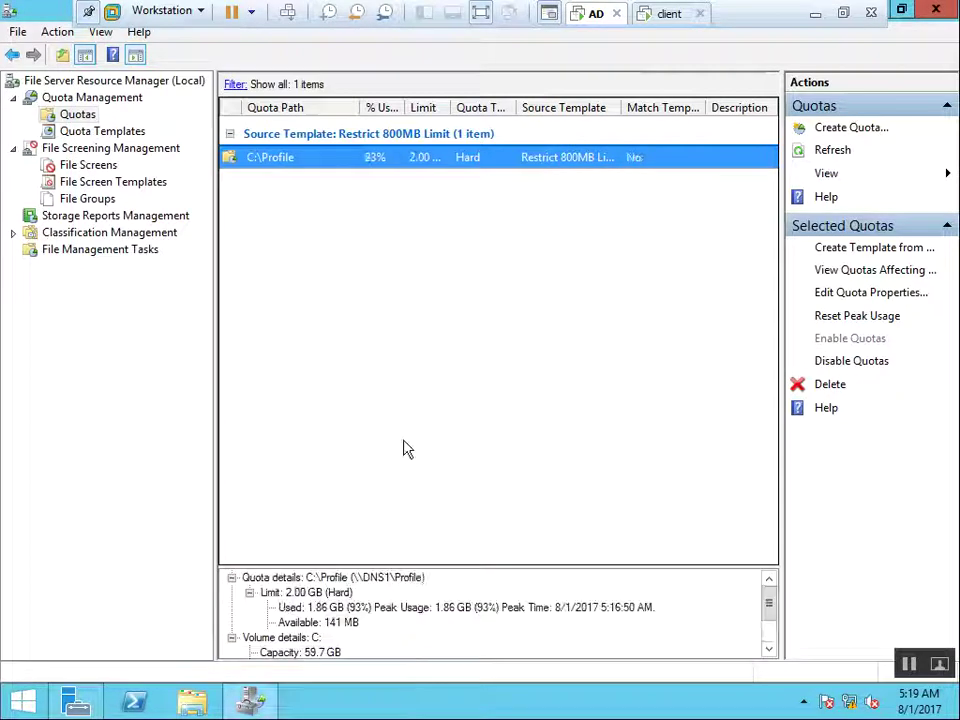
Refresh the Quotas list to confirm C:\Profile is 93% used with 141 MB available
{"action": "right_click", "coordinate": [406, 319]}
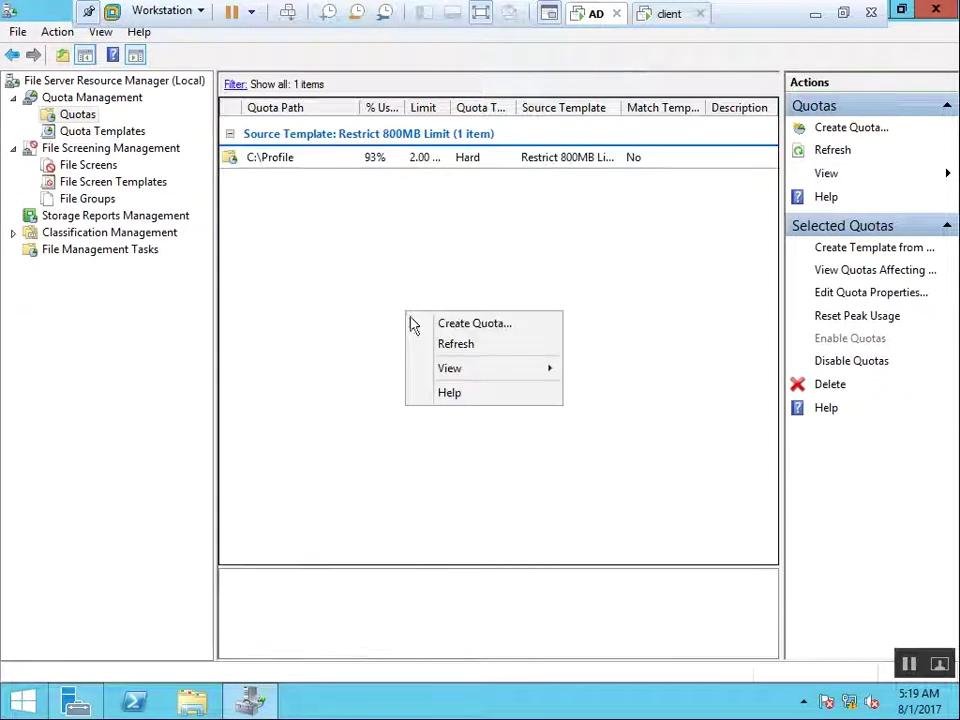
{"action": "left_click", "coordinate": [455, 344]}
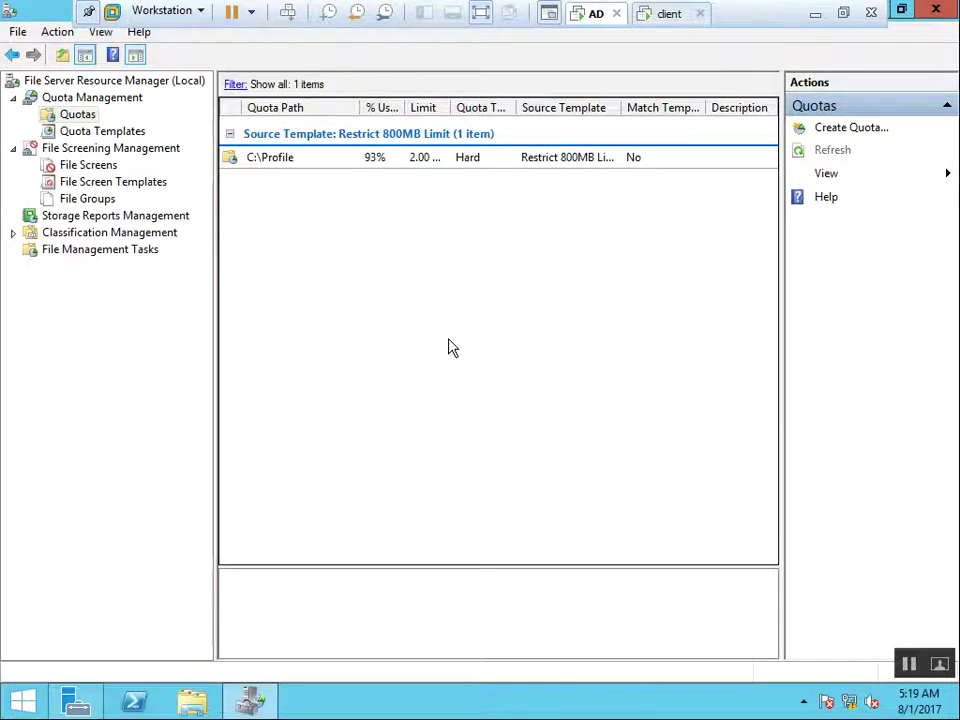
{"action": "left_click", "coordinate": [412, 162]}
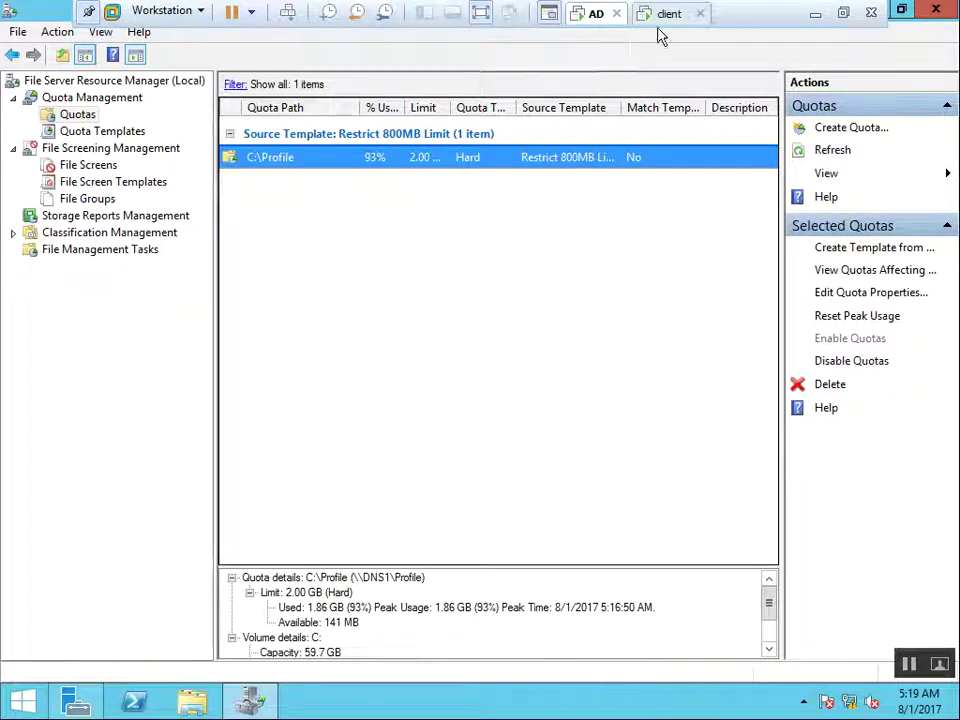
{"action": "left_click", "coordinate": [666, 16]}
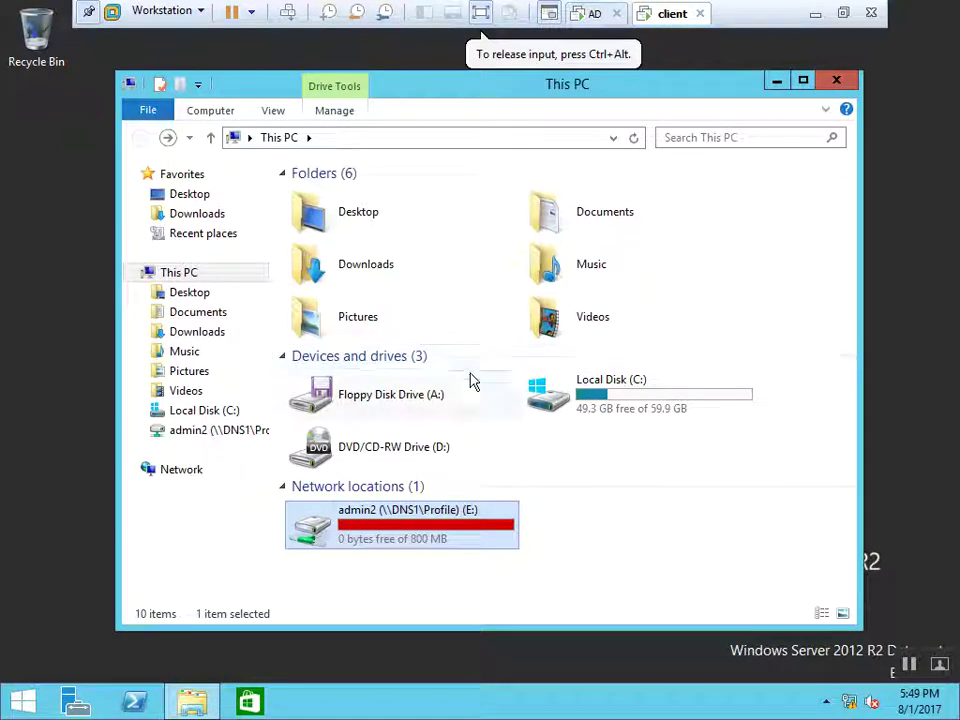
Refresh This PC and select drive E:, now showing 141 MB free of 2.00 GB
{"action": "right_click", "coordinate": [626, 497]}
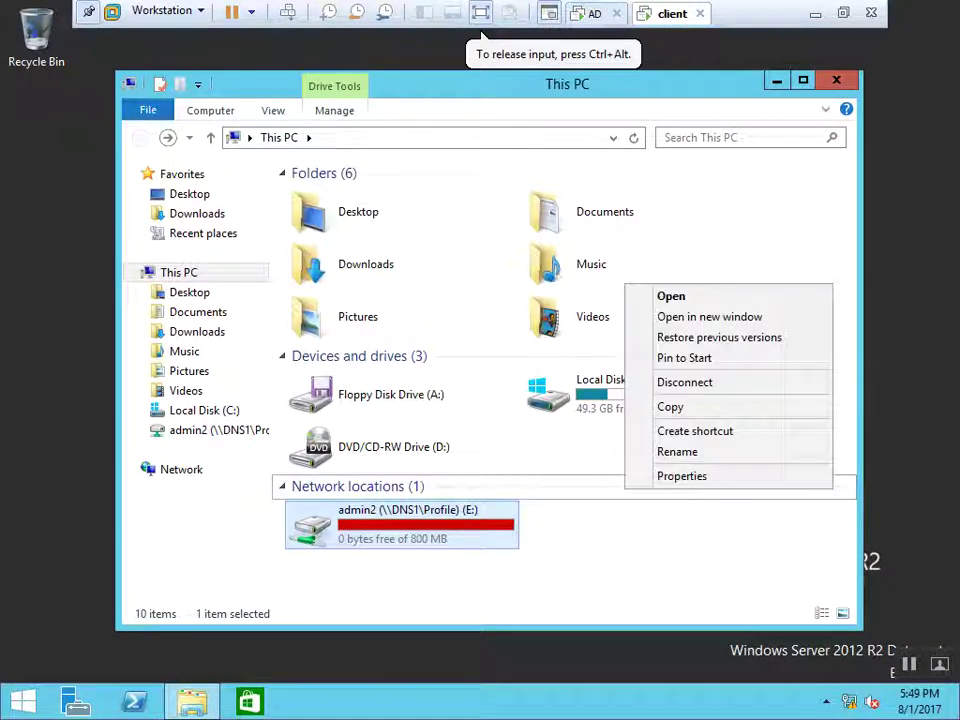
{"action": "right_click", "coordinate": [607, 581]}
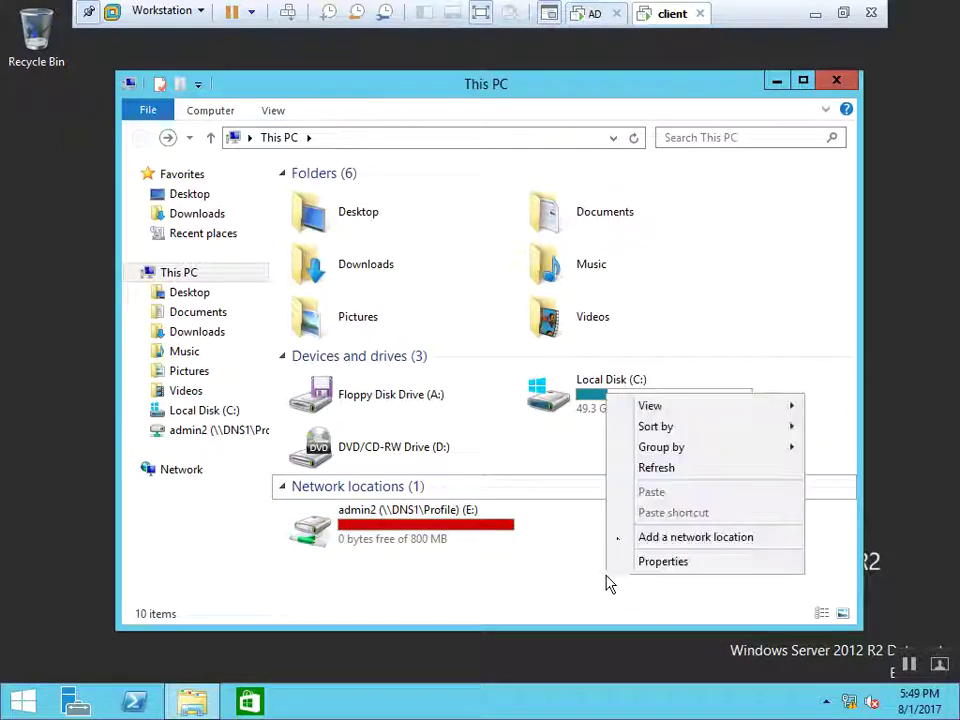
{"action": "left_click", "coordinate": [658, 473]}
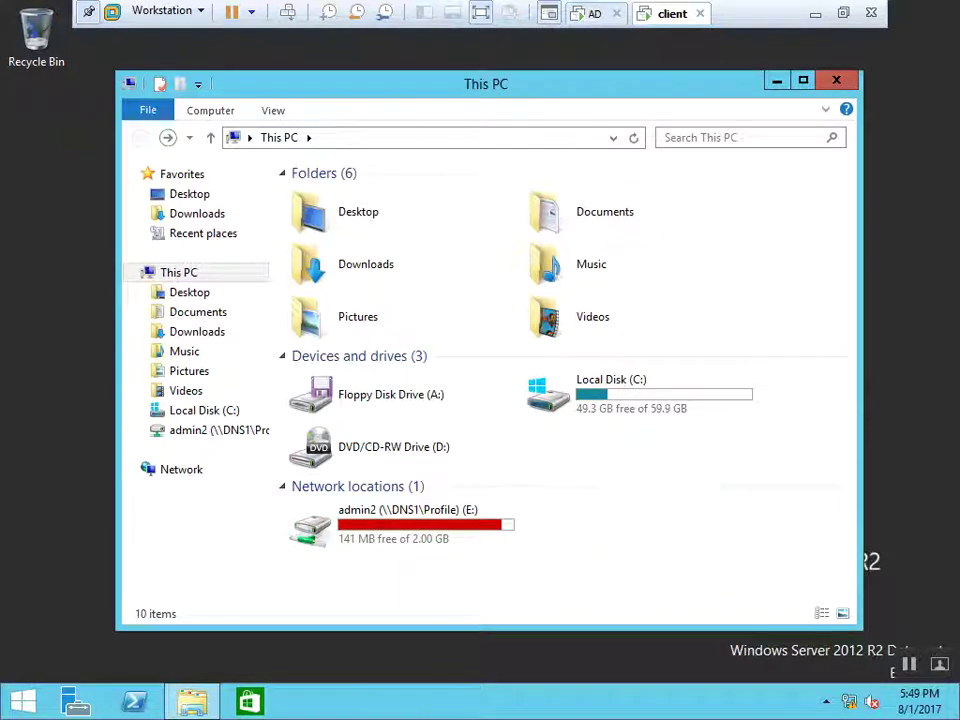
{"action": "left_click", "coordinate": [379, 547]}
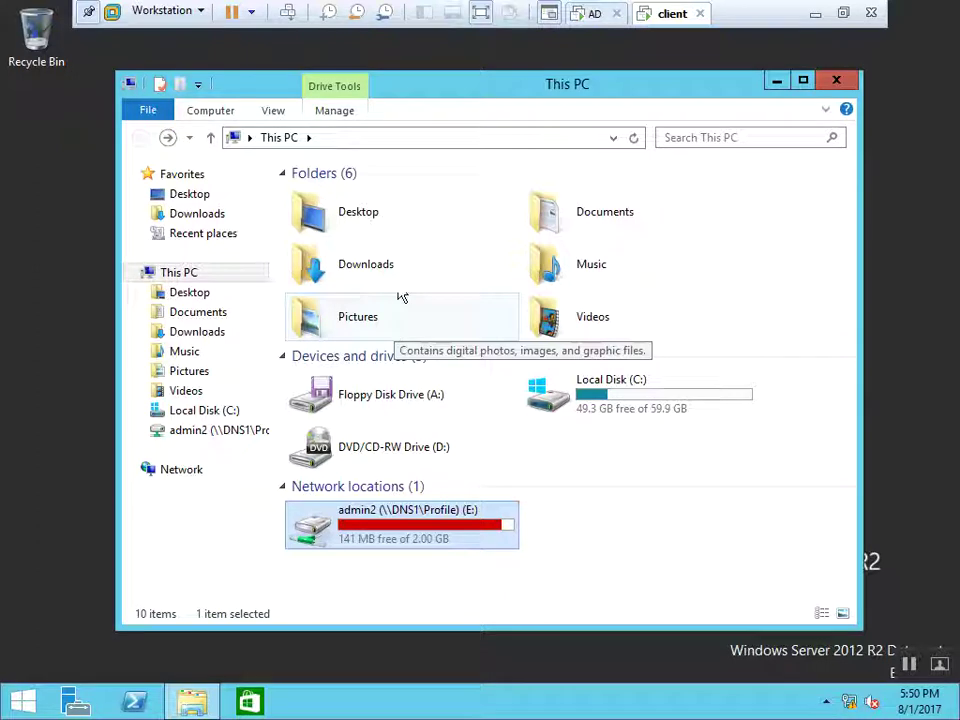
Set the C:\Profile limit to 10 GB and refresh, showing 18% used, 8.14 GB available
{"action": "left_click", "coordinate": [594, 13]}
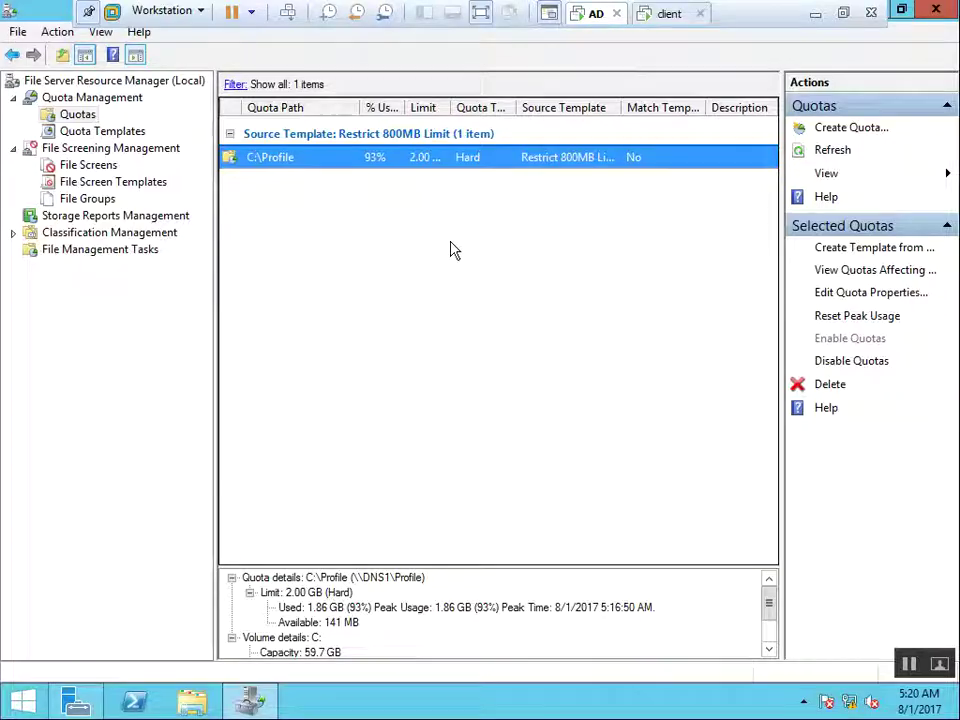
{"action": "right_click", "coordinate": [316, 170]}
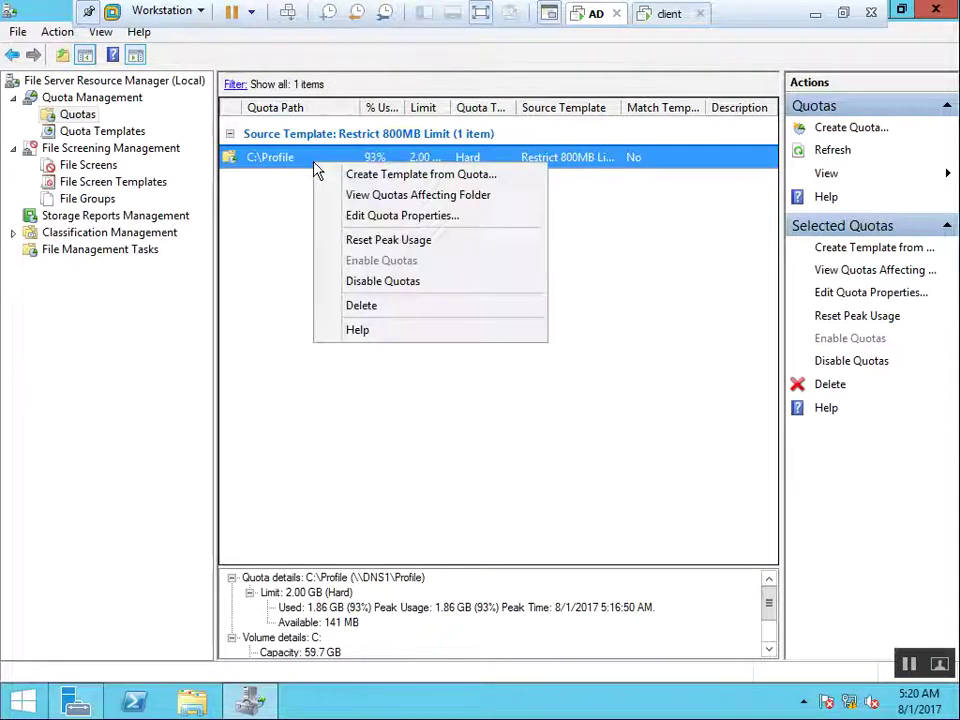
{"action": "left_click", "coordinate": [400, 218]}
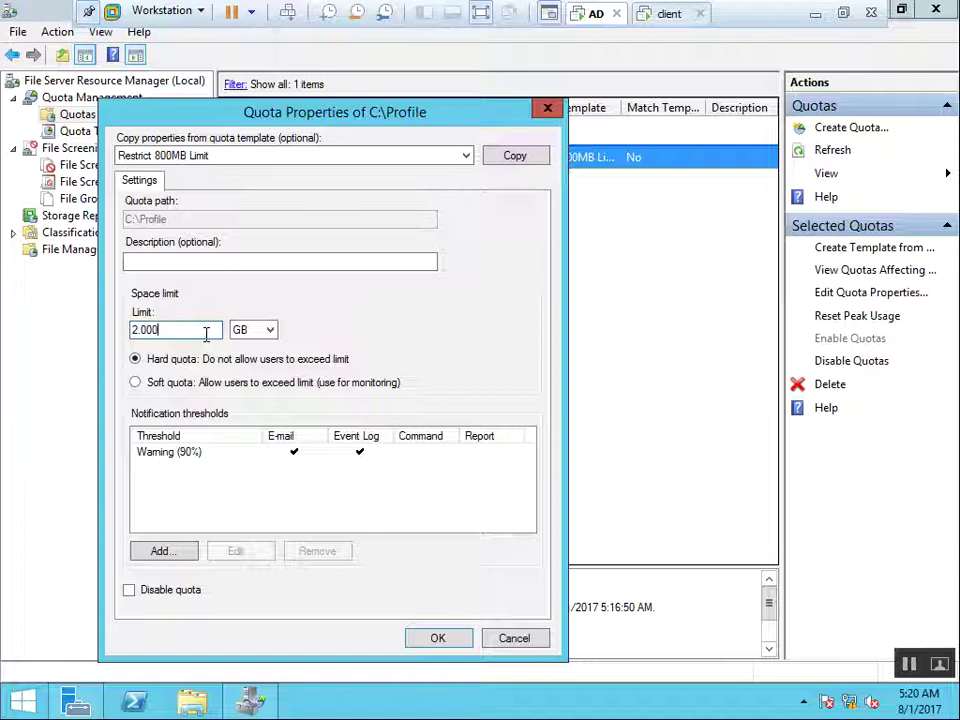
{"action": "key", "text": "BackSpace"}
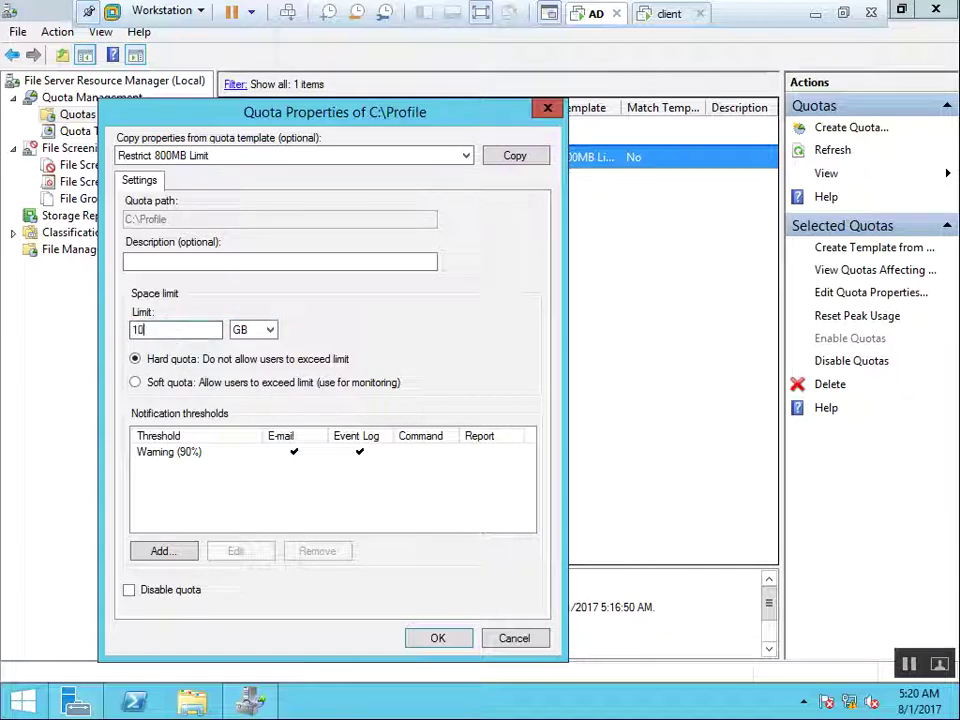
{"action": "left_click", "coordinate": [435, 638]}
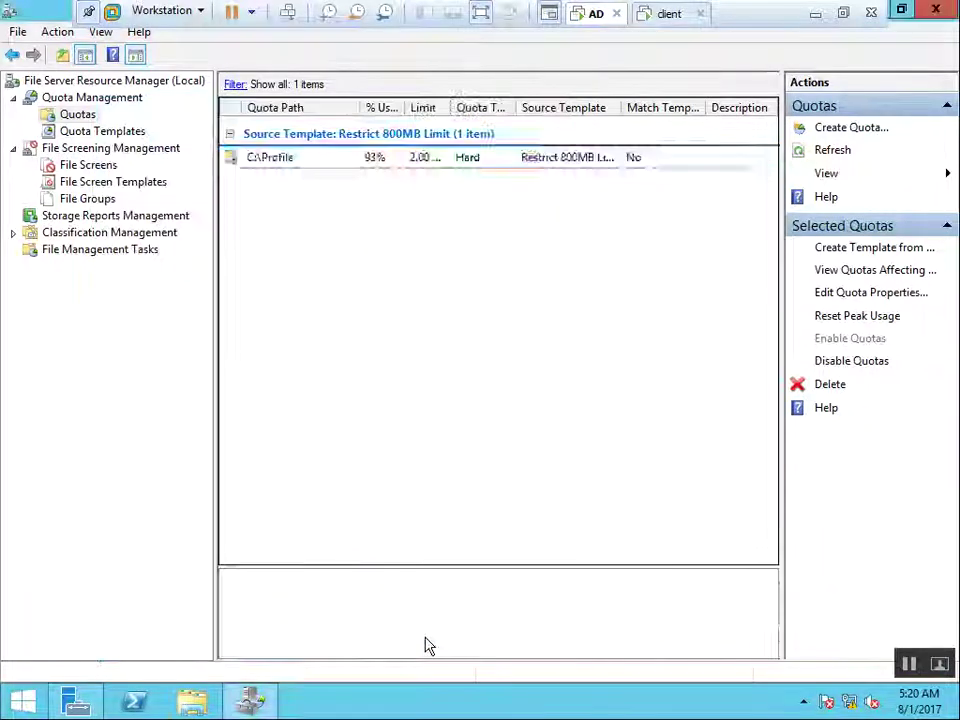
{"action": "right_click", "coordinate": [416, 208]}
{"action": "left_click", "coordinate": [440, 236]}
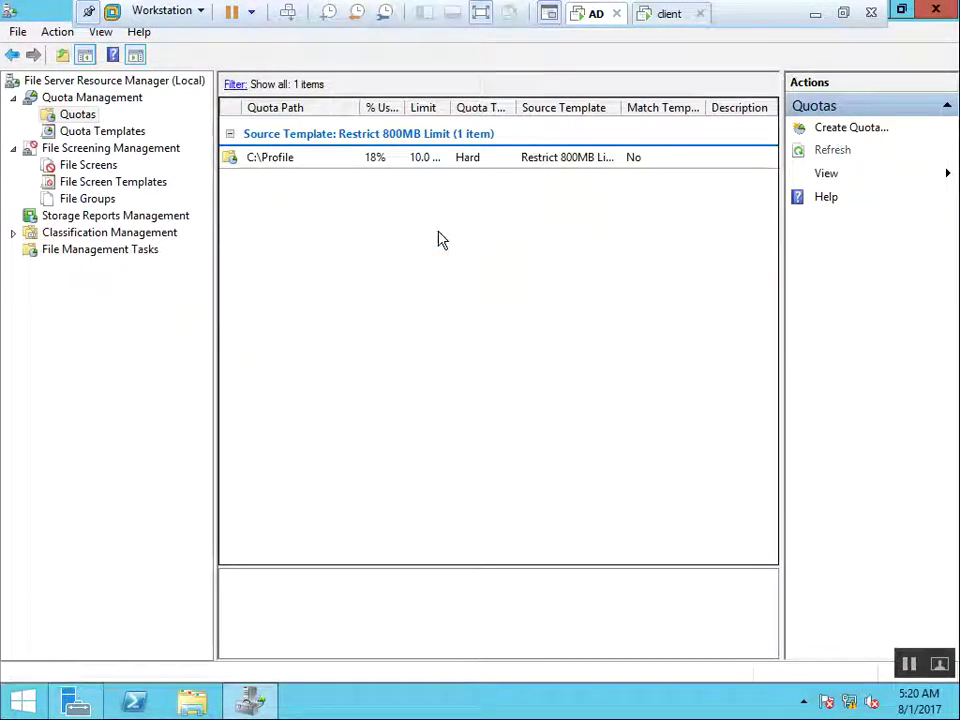
{"action": "left_click", "coordinate": [499, 160]}
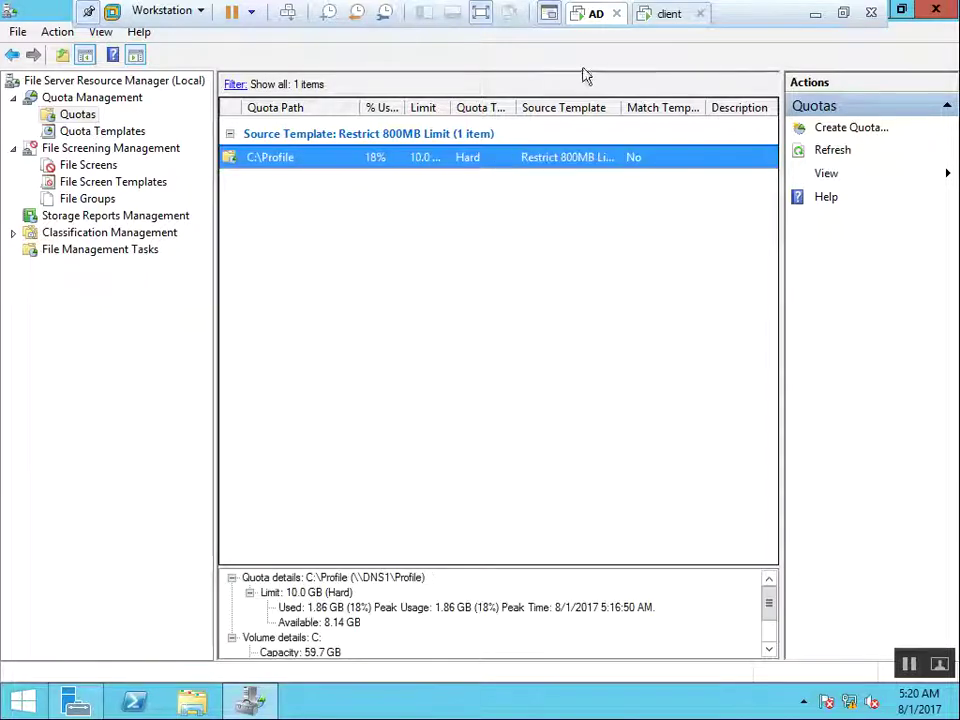
On the client, refresh This PC to show E: with 8.13 GB free of 10.0 GB
{"action": "left_click", "coordinate": [666, 14]}
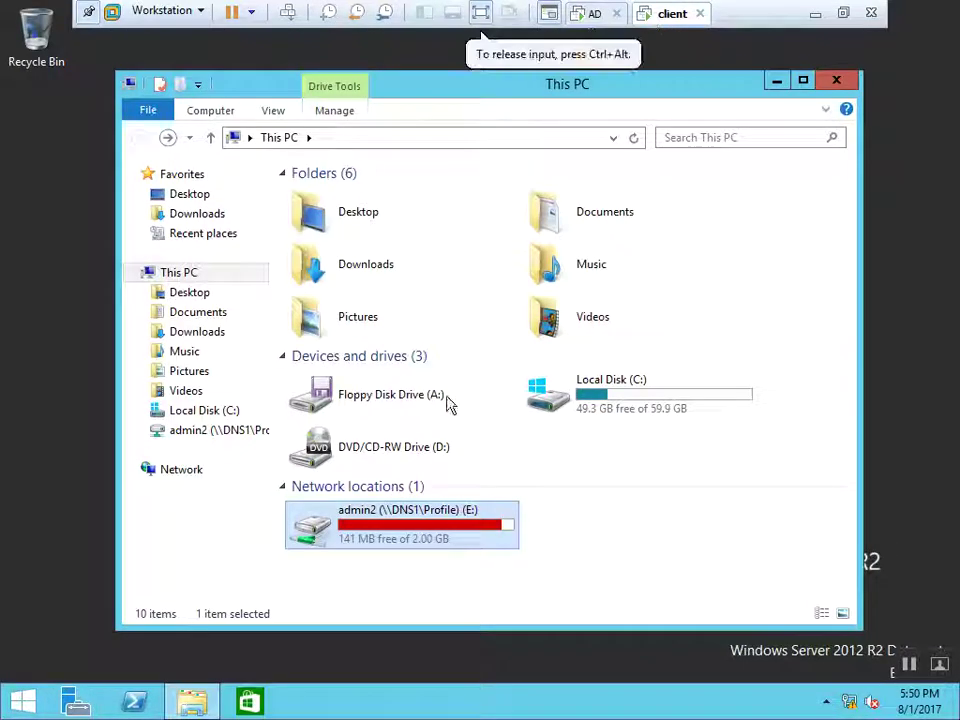
{"action": "right_click", "coordinate": [570, 566]}
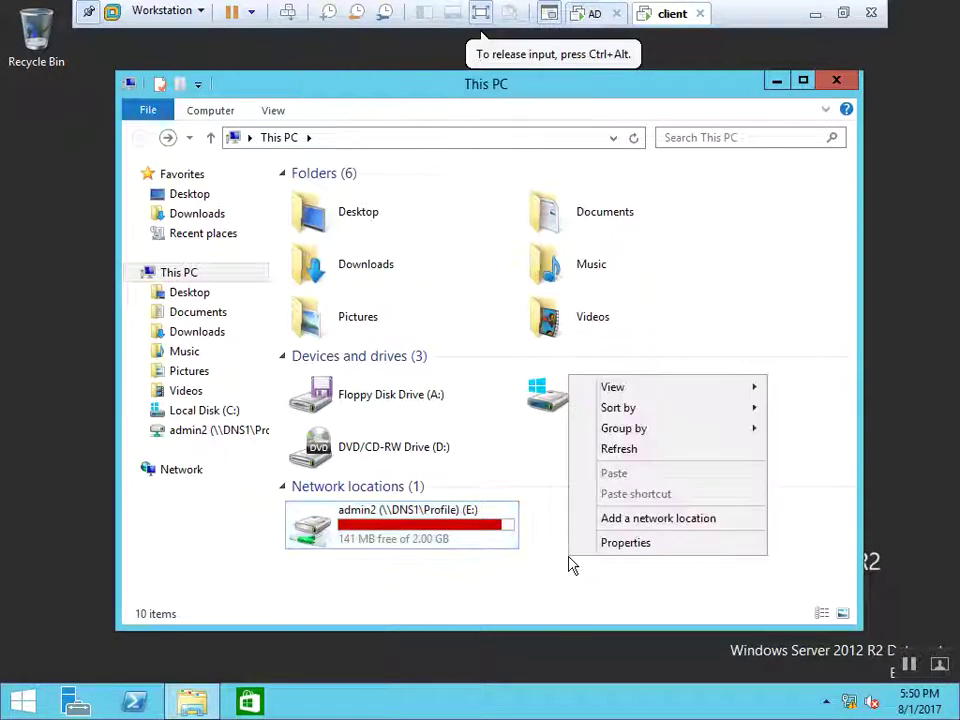
{"action": "left_click", "coordinate": [660, 457]}
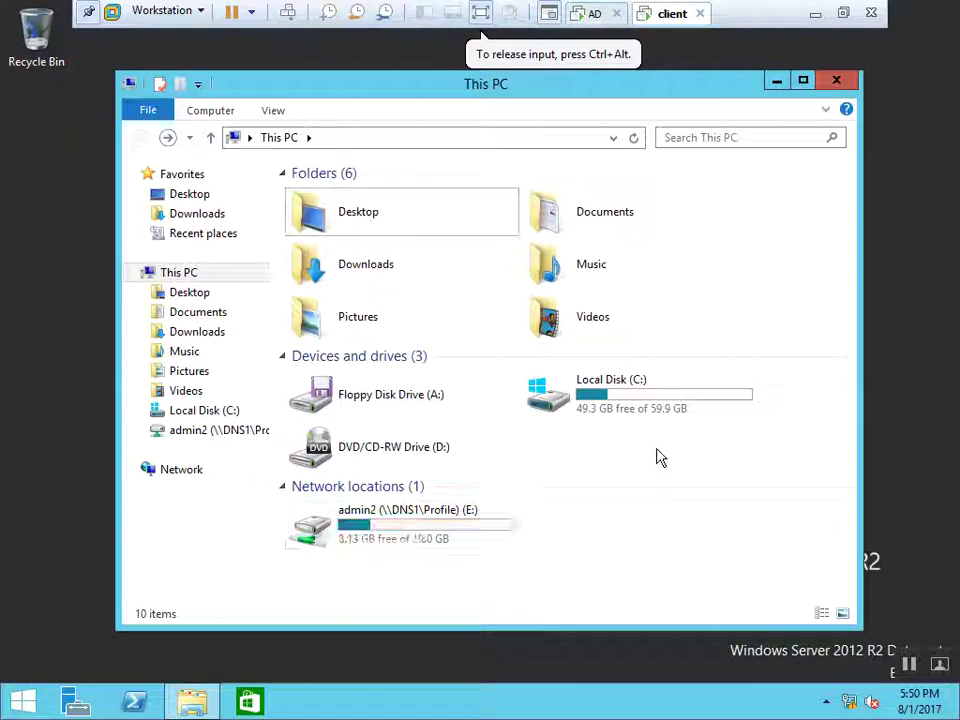
{"action": "left_click", "coordinate": [456, 530]}
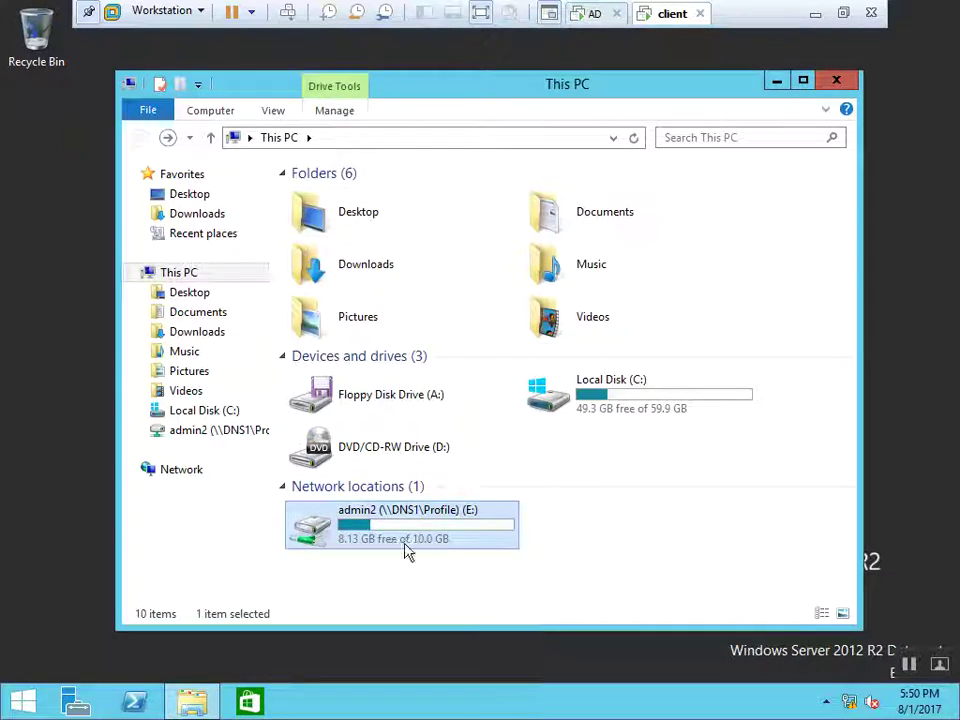
{"action": "mouse_move", "coordinate": [406, 551]}
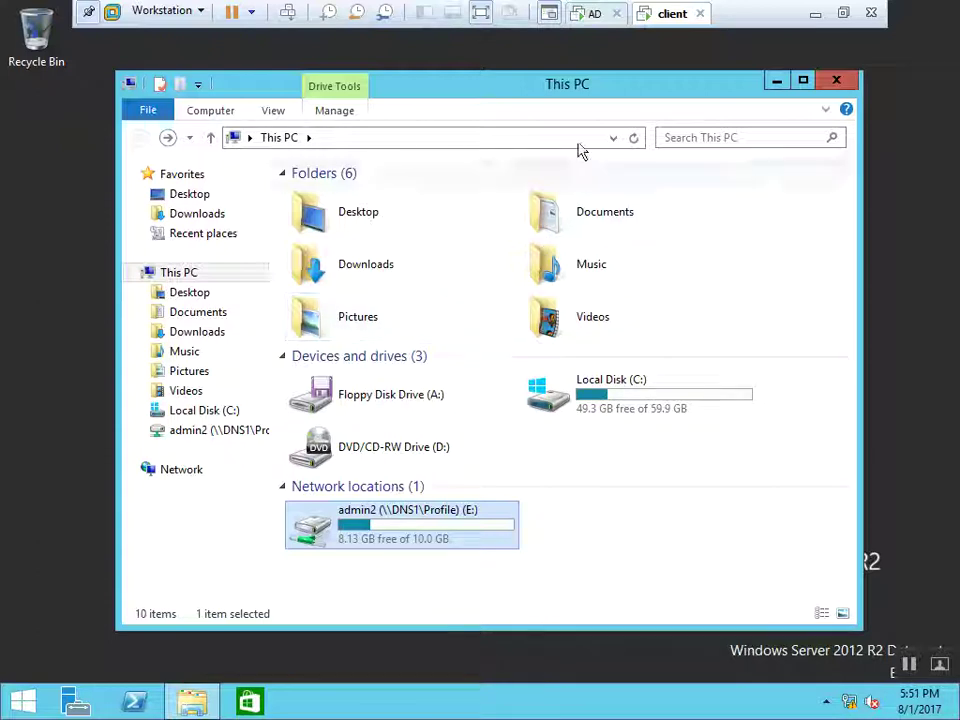
{"action": "left_click", "coordinate": [598, 20]}
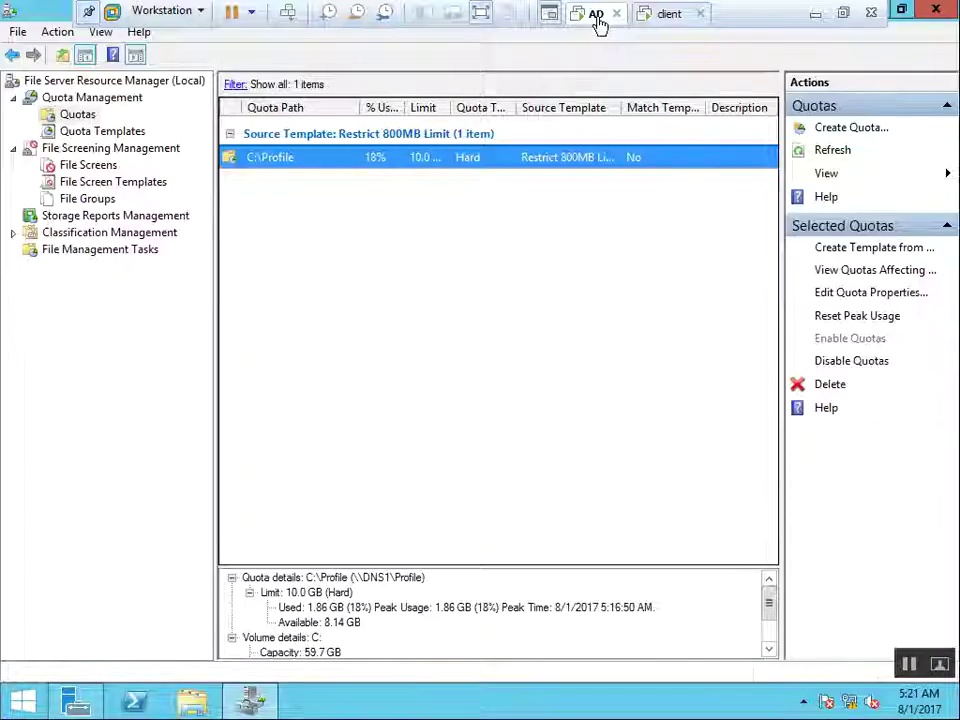
Refresh the quota list and autosize its columns so C:\Profile's full 10.0 GB limit shows
{"action": "right_click", "coordinate": [426, 237]}
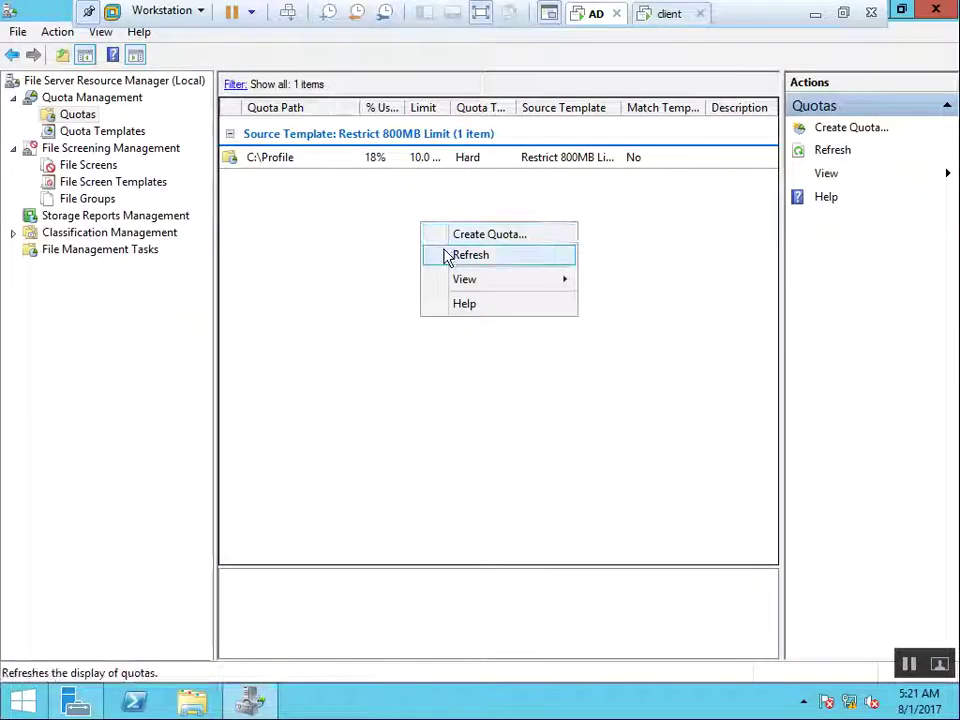
{"action": "left_click", "coordinate": [466, 255]}
{"action": "left_click", "coordinate": [409, 163]}
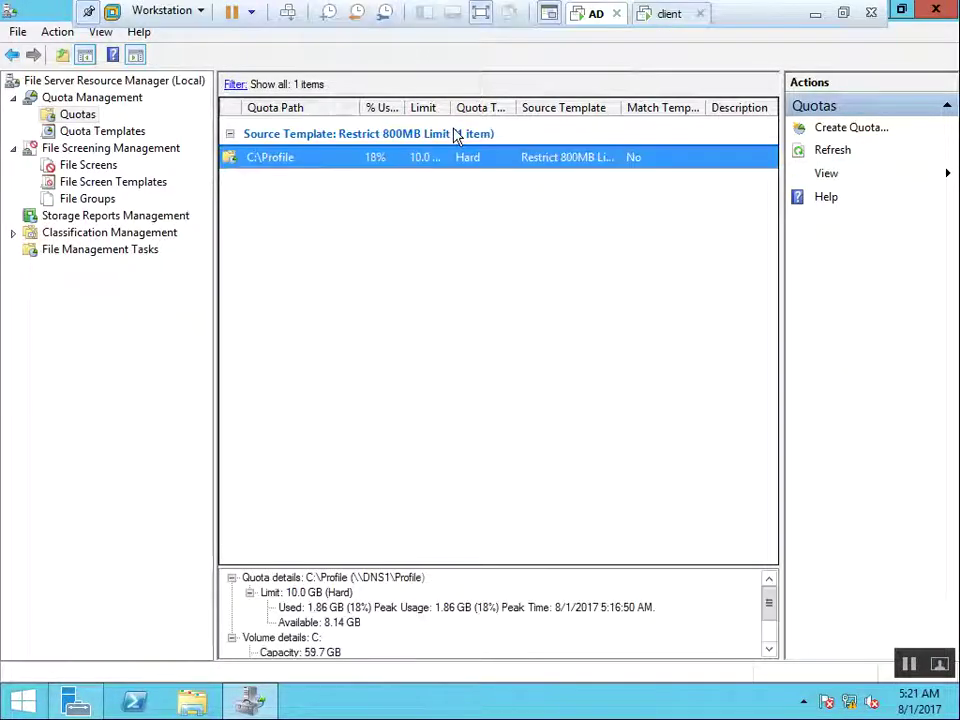
{"action": "double_click", "coordinate": [448, 111]}
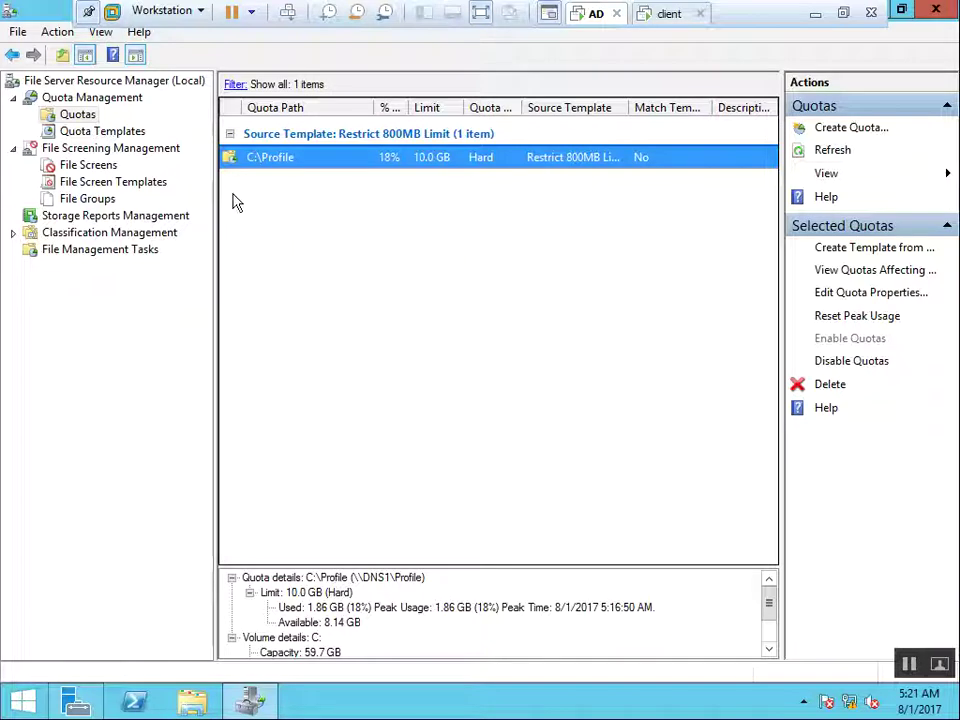
{"action": "left_click", "coordinate": [821, 272]}
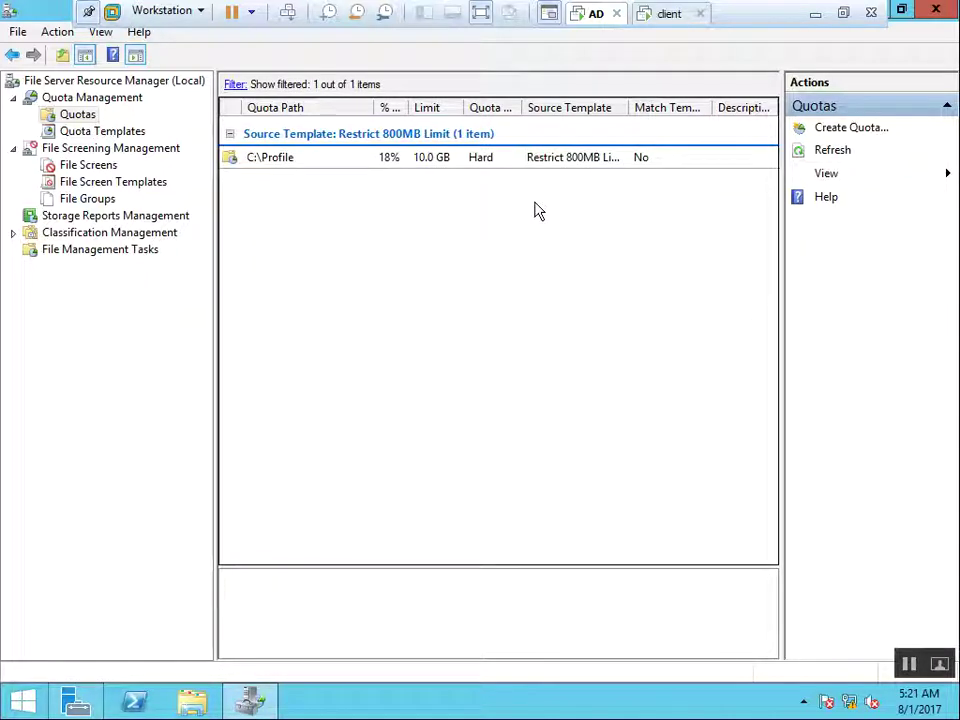
{"action": "left_click", "coordinate": [574, 160]}
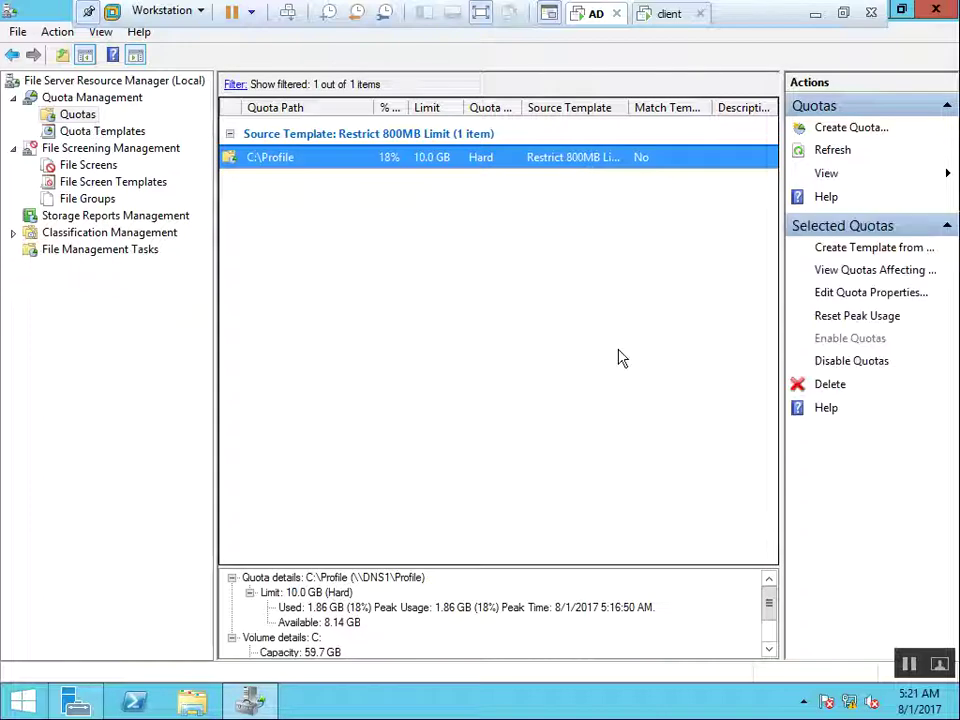
{"action": "left_click", "coordinate": [833, 153]}
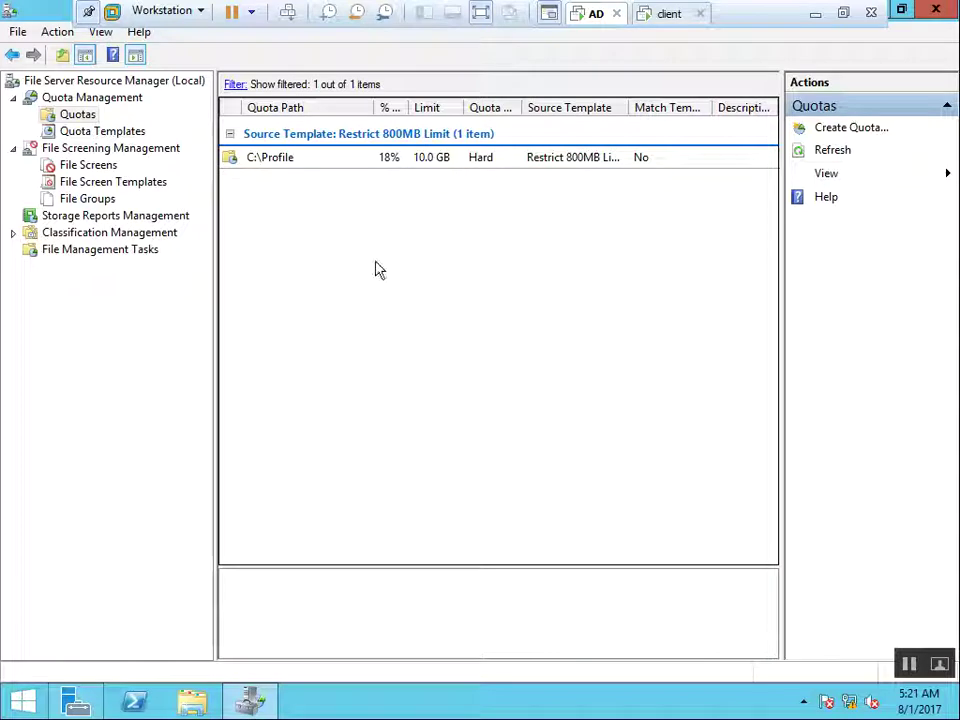
Minimize the remote server session to return to the host computer's desktop
{"action": "mouse_move", "coordinate": [656, 9]}
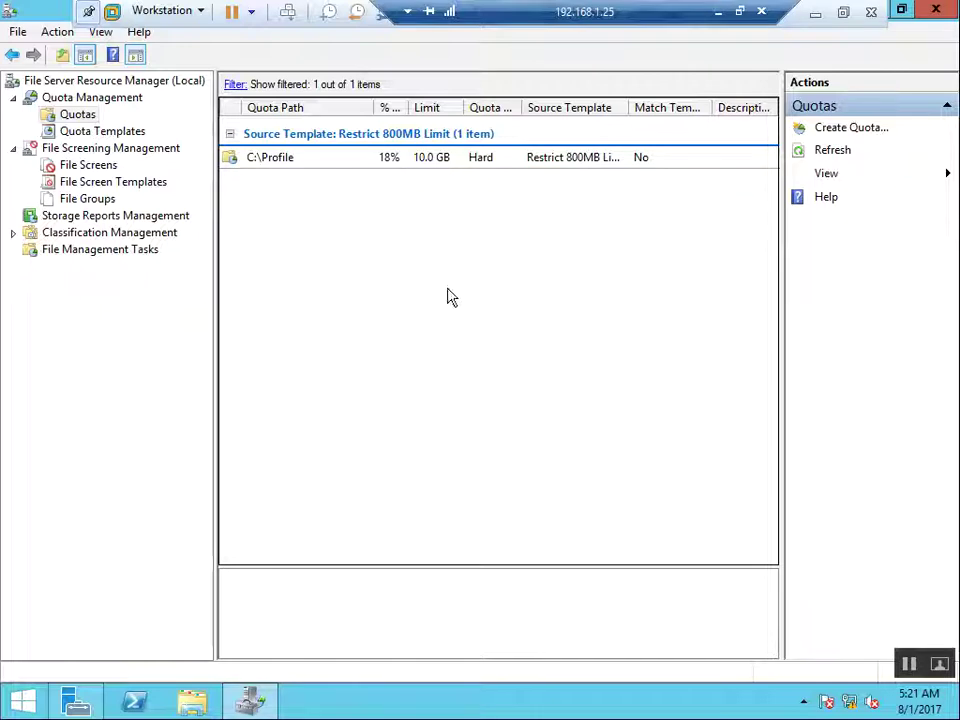
{"action": "left_click", "coordinate": [717, 12]}
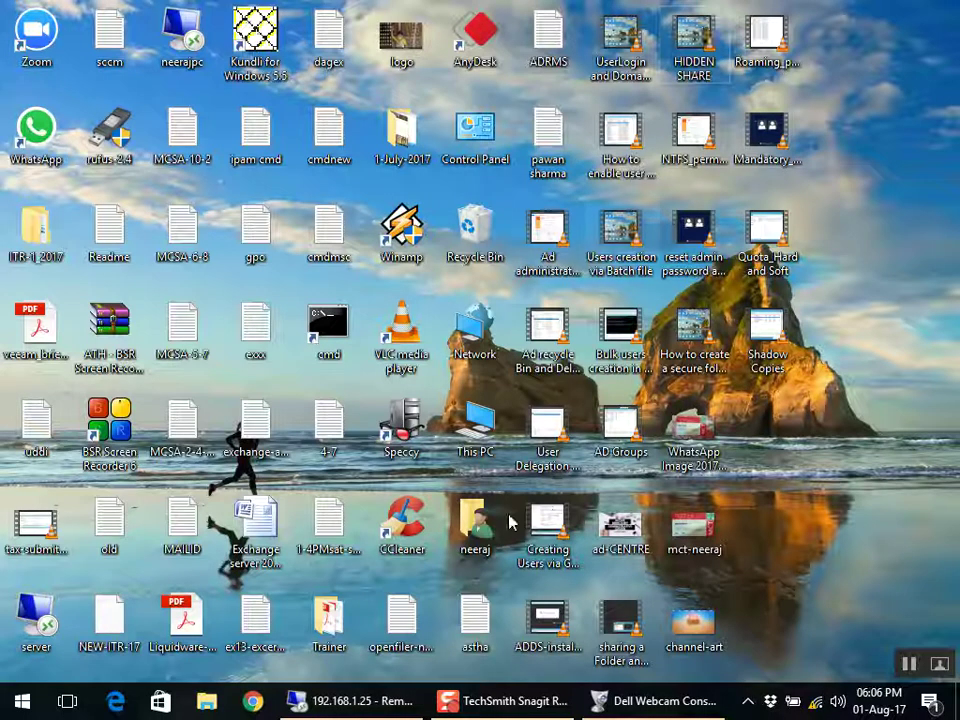
{"action": "mouse_move", "coordinate": [435, 706]}
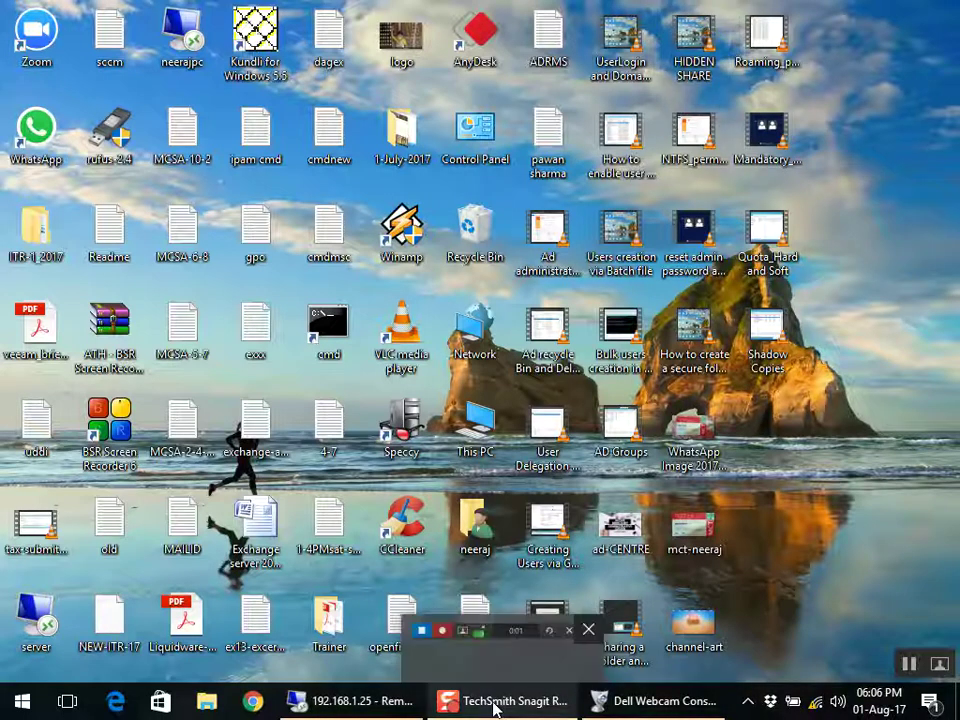